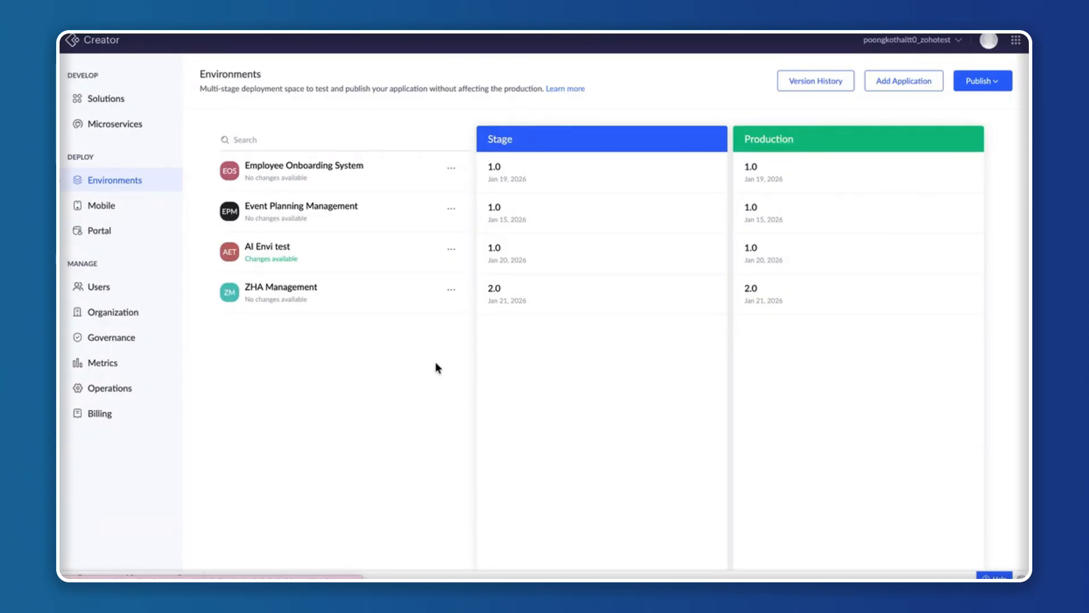
# Go to the Solutions list and check the additional options available for the Employee Management application.
pyautogui.click(123, 101)
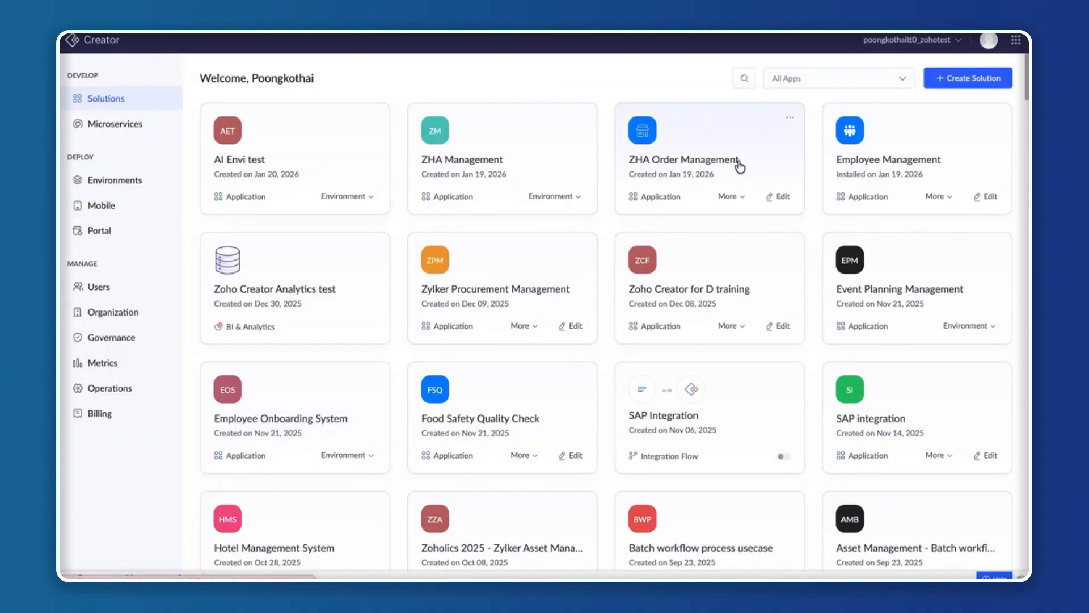
pyautogui.click(951, 202)
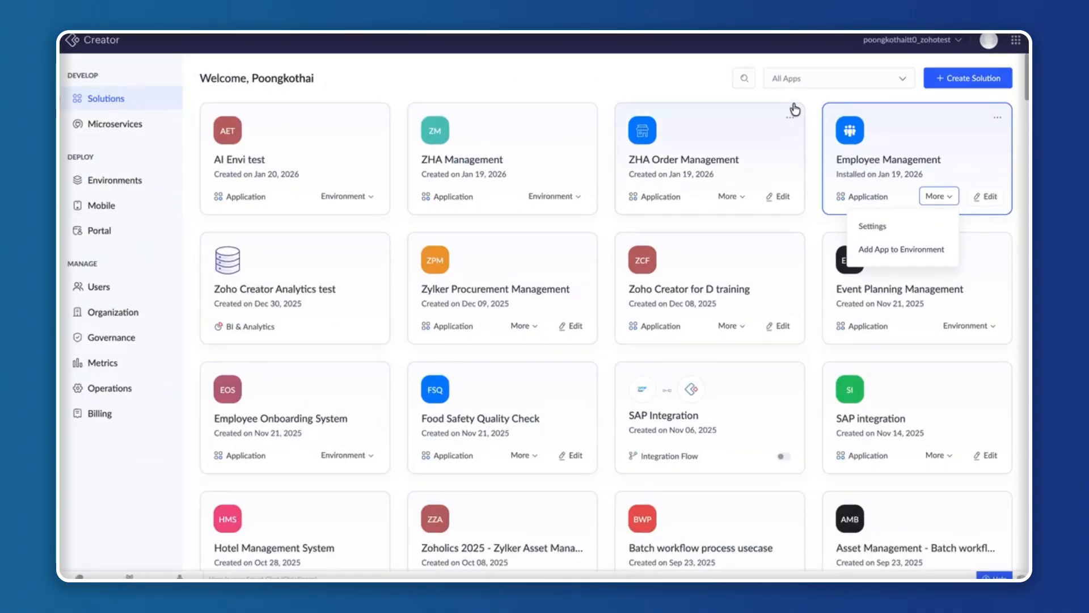
pyautogui.click(812, 98)
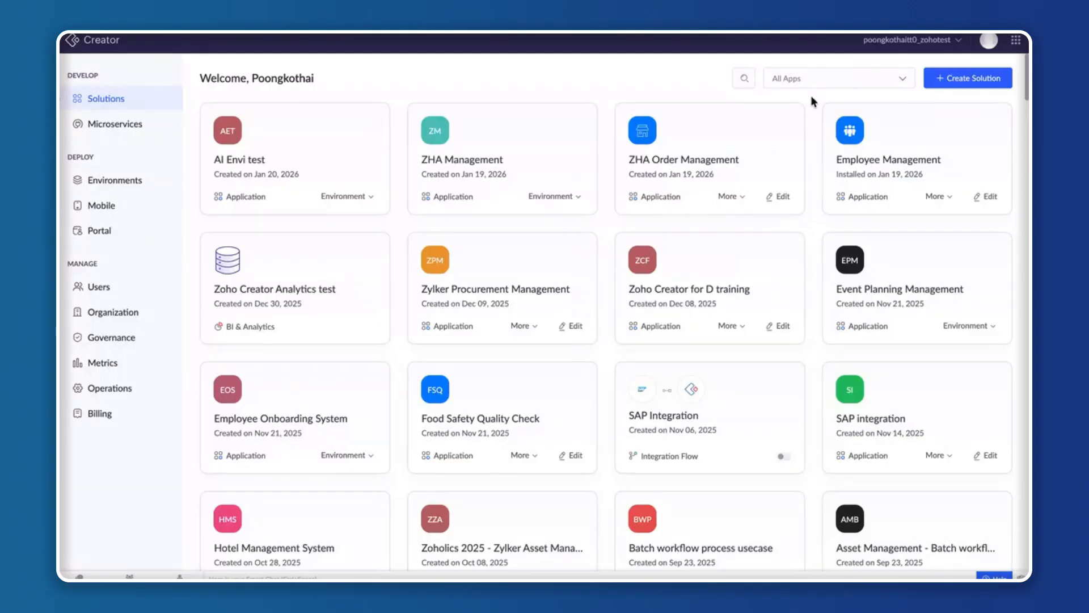
# View the summary of the Employee Management application, close it and return to the Environments page.
pyautogui.click(996, 121)
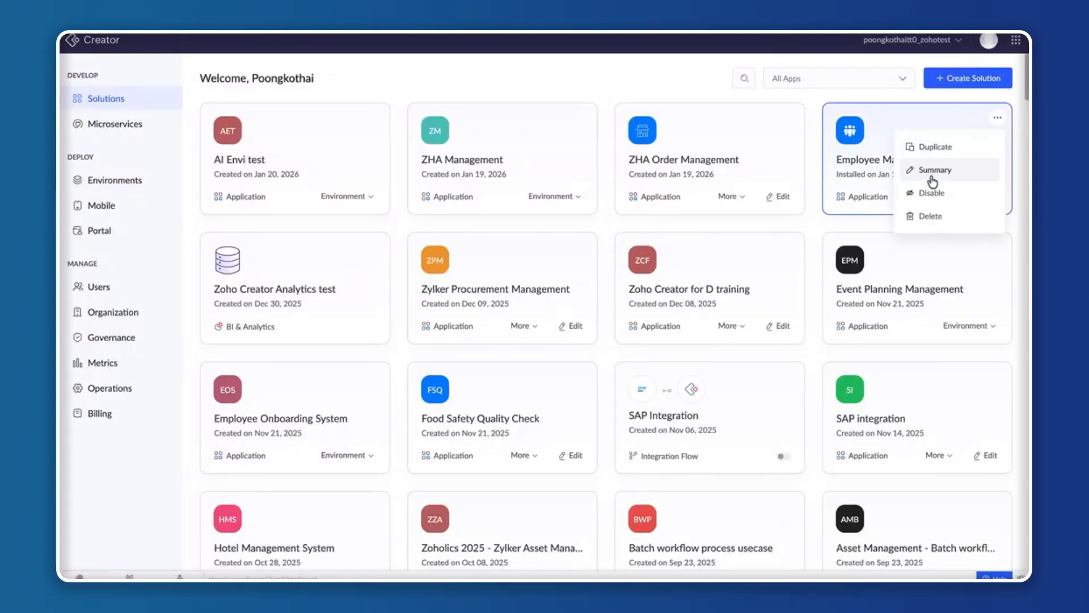
pyautogui.rightClick(930, 175)
pyautogui.click(946, 170)
pyautogui.click(932, 168)
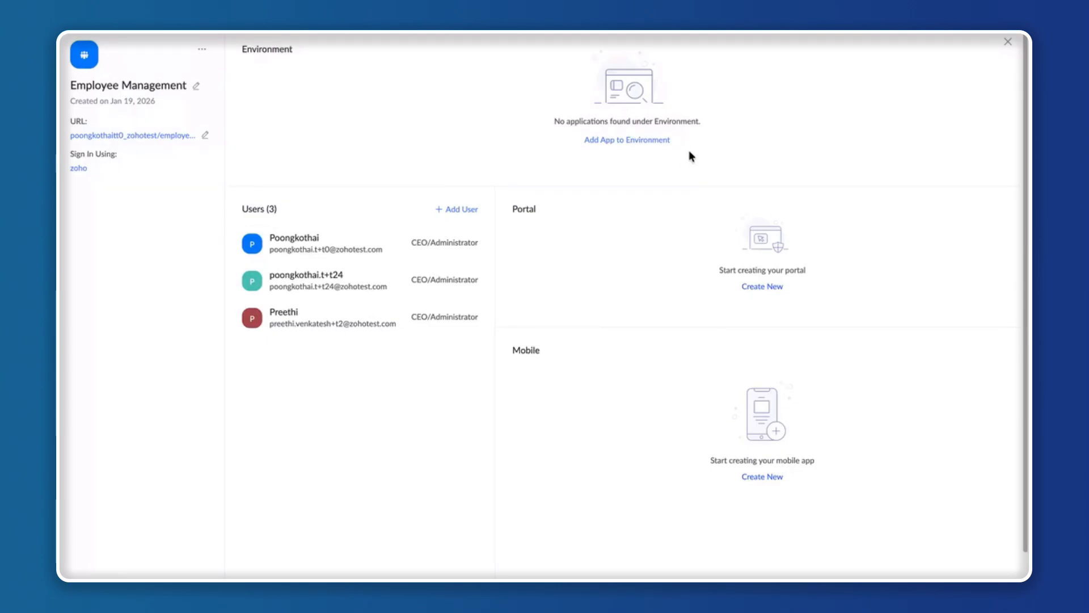
pyautogui.click(1010, 44)
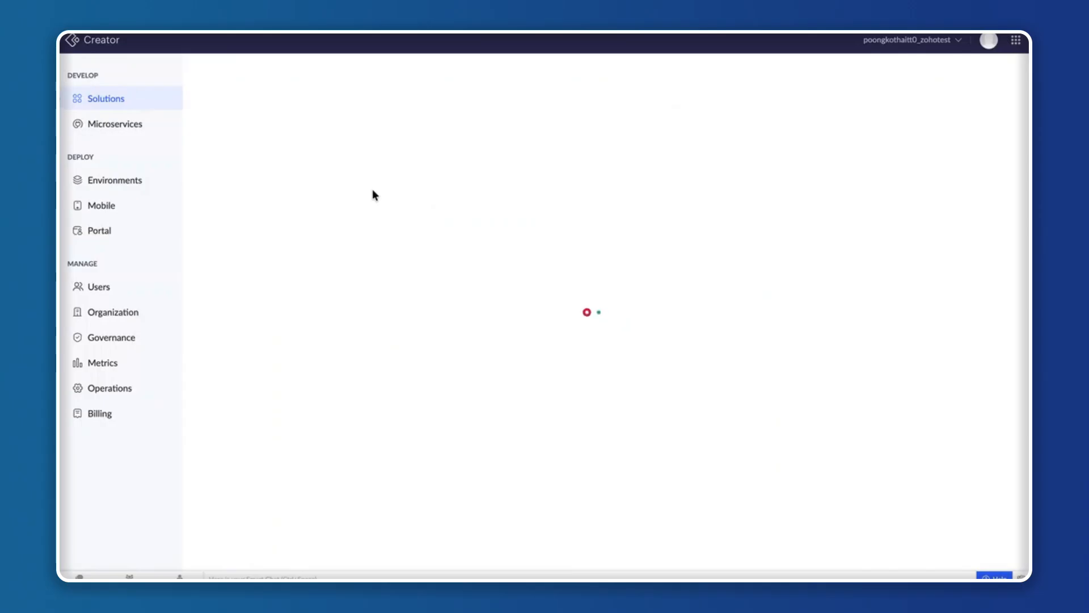
pyautogui.click(111, 183)
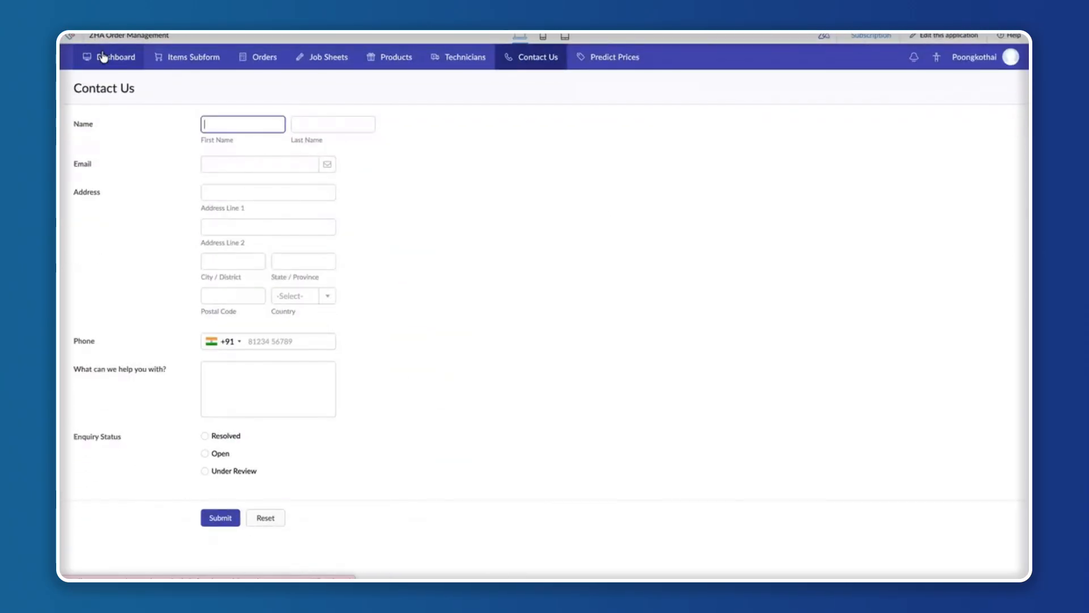
# Review the dashboard, Order form and Job Sheets form of the live ZHA Order Management application.
pyautogui.click(103, 57)
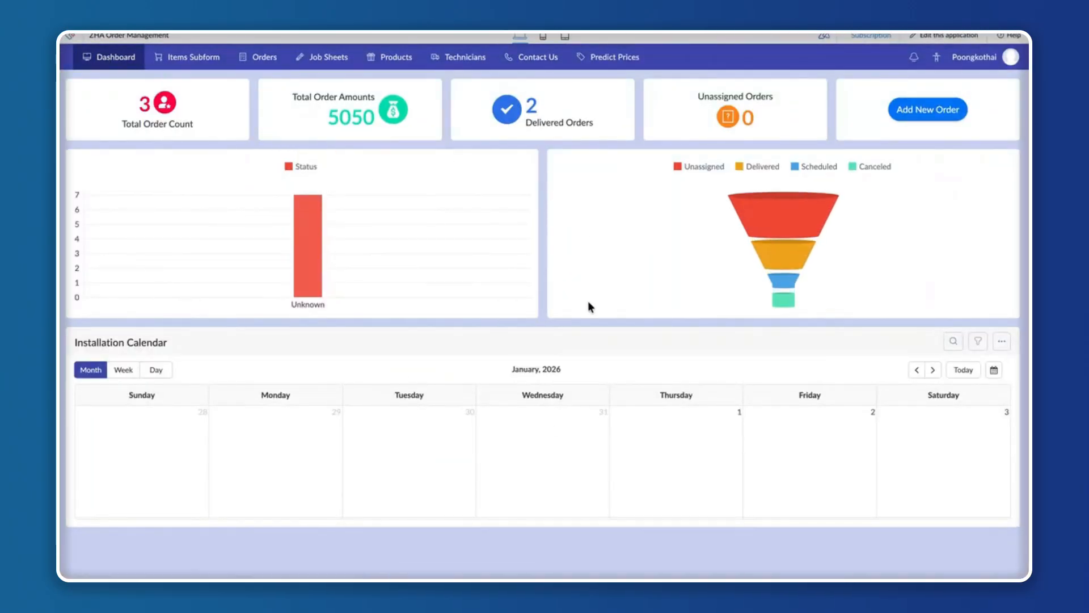
pyautogui.moveTo(178, 52)
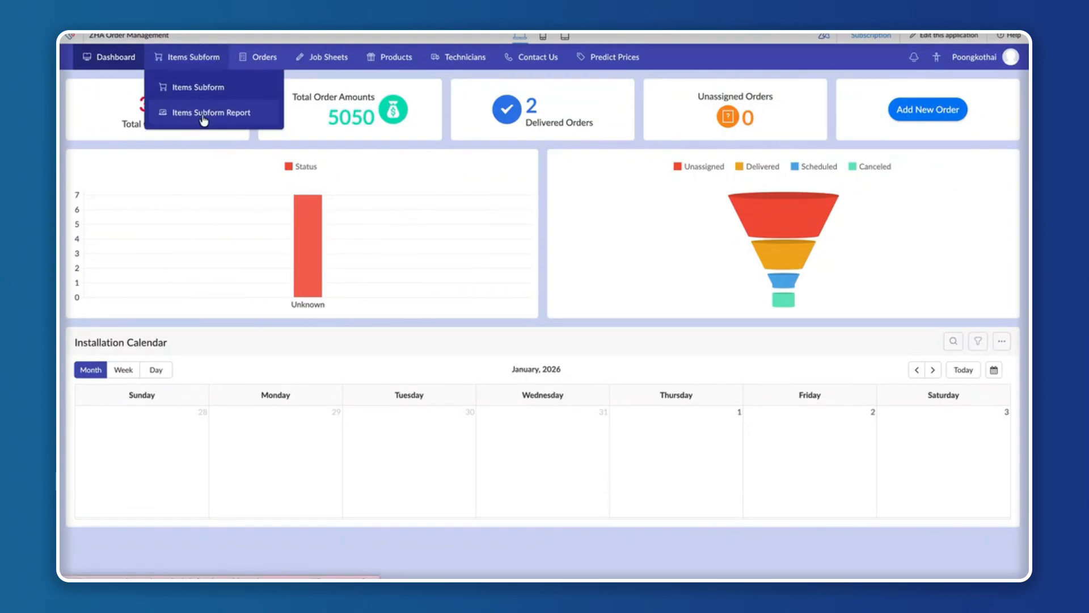
pyautogui.moveTo(271, 55)
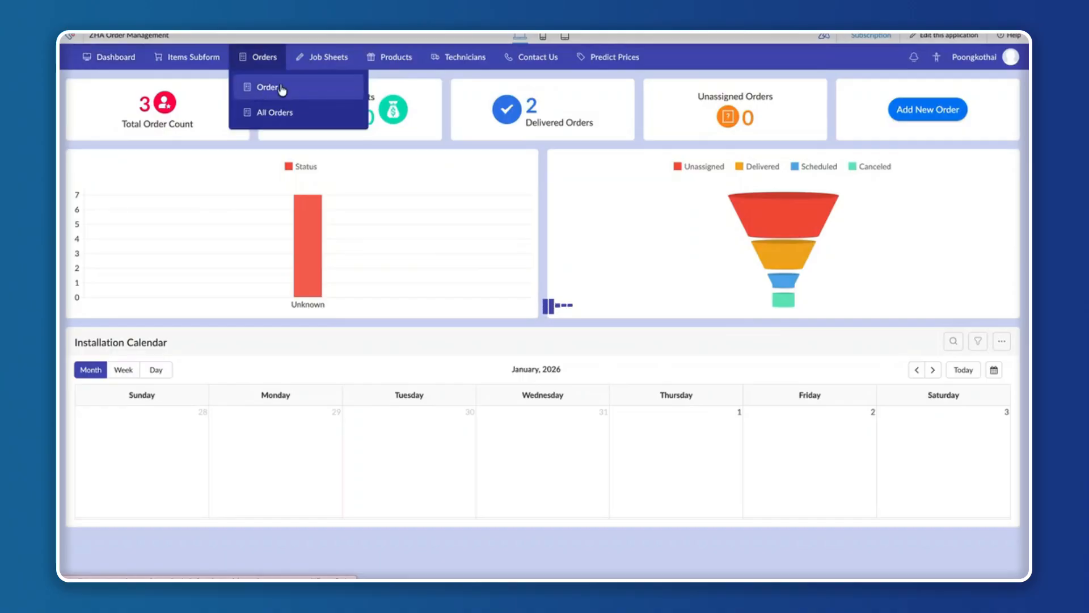
pyautogui.click(264, 88)
pyautogui.moveTo(329, 71)
pyautogui.click(331, 90)
# Look through the All Products, All Technicians and Contact Us Report pages.
pyautogui.moveTo(407, 59)
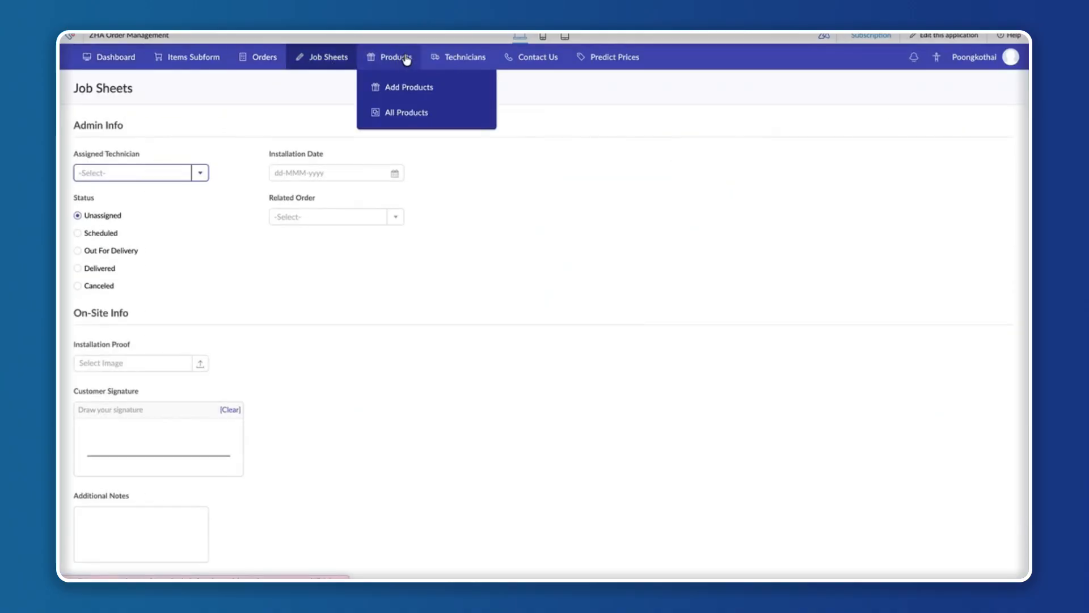
pyautogui.click(399, 113)
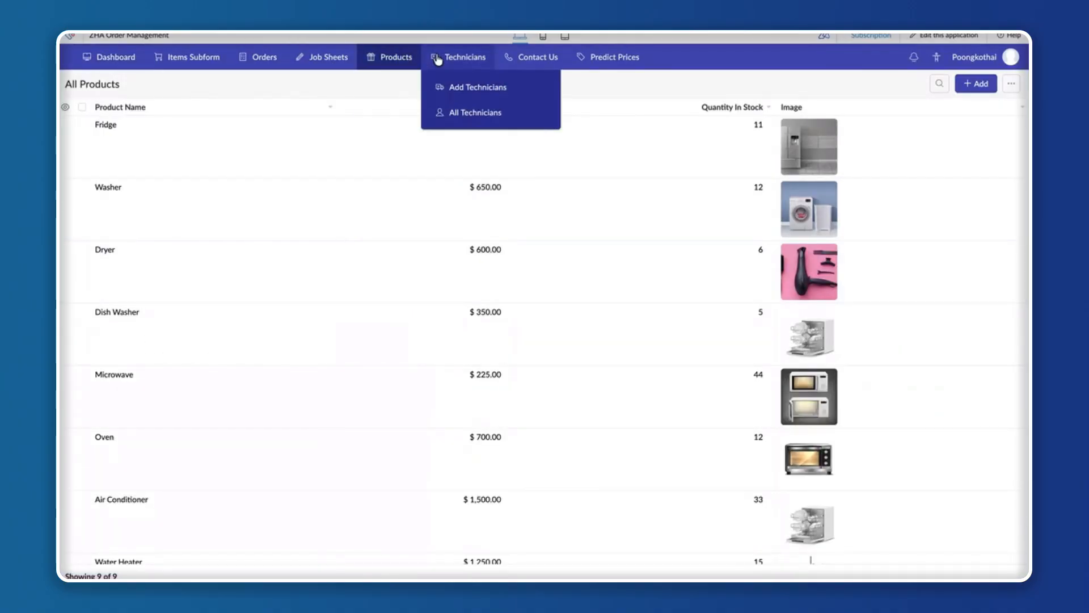
pyautogui.click(442, 109)
pyautogui.moveTo(536, 59)
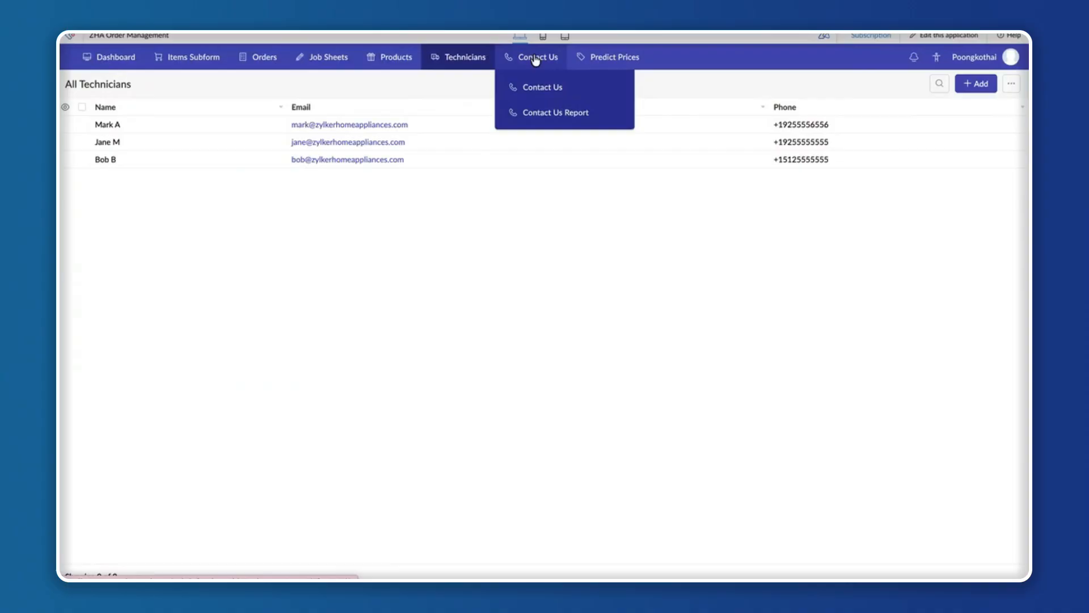
pyautogui.click(545, 113)
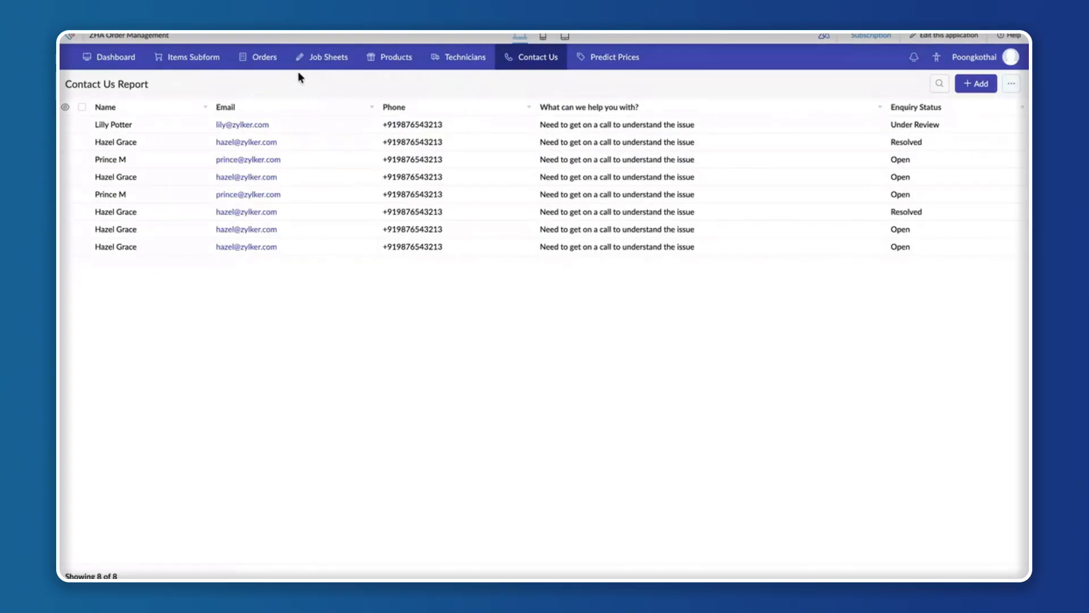
# Display the Order form and open the ZHA Order Management application in edit mode.
pyautogui.moveTo(273, 67)
pyautogui.click(262, 89)
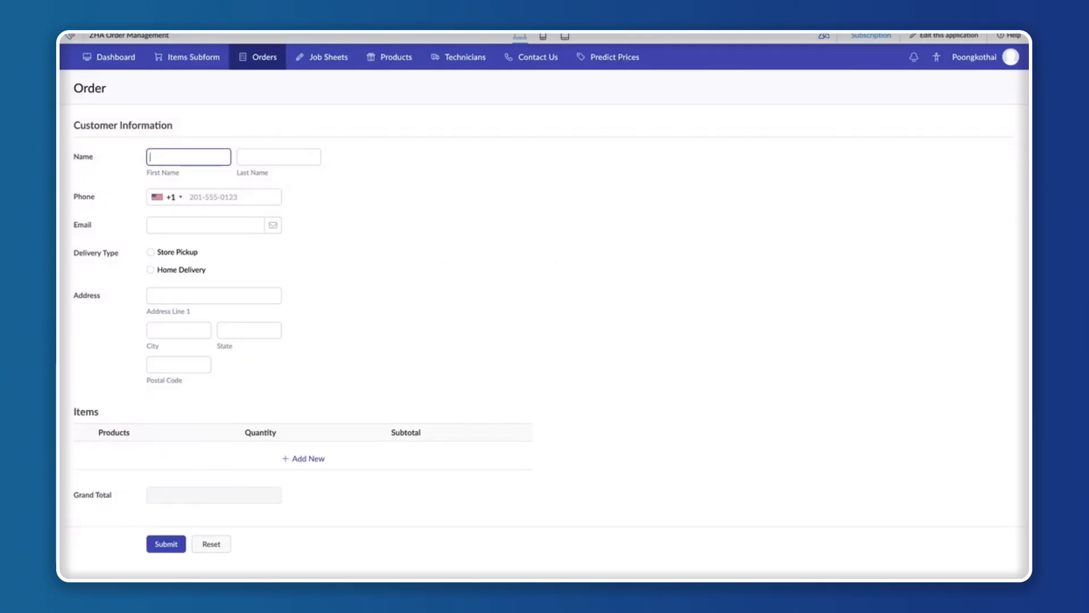
pyautogui.rightClick(937, 36)
pyautogui.click(896, 43)
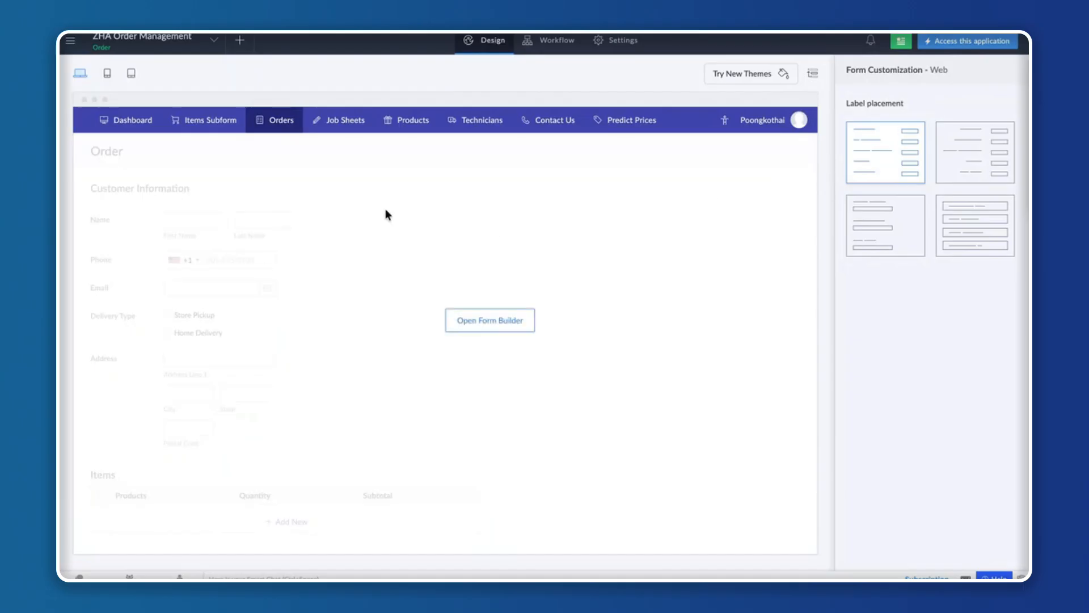
pyautogui.moveTo(463, 311)
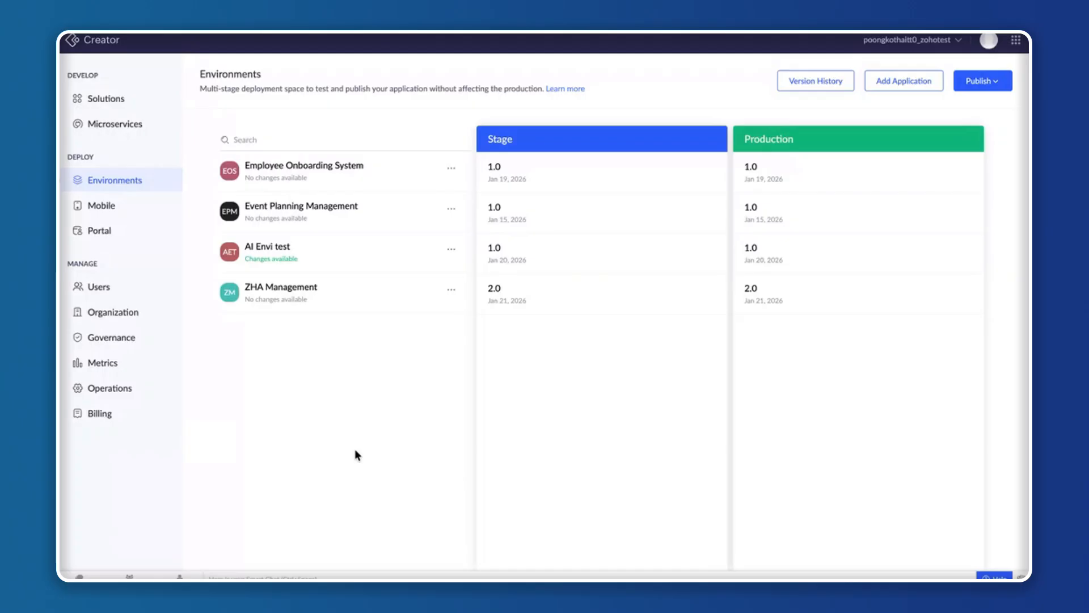
# Add the ZHA Order Management application to the environment and refresh the Environments page to check its status.
pyautogui.click(905, 82)
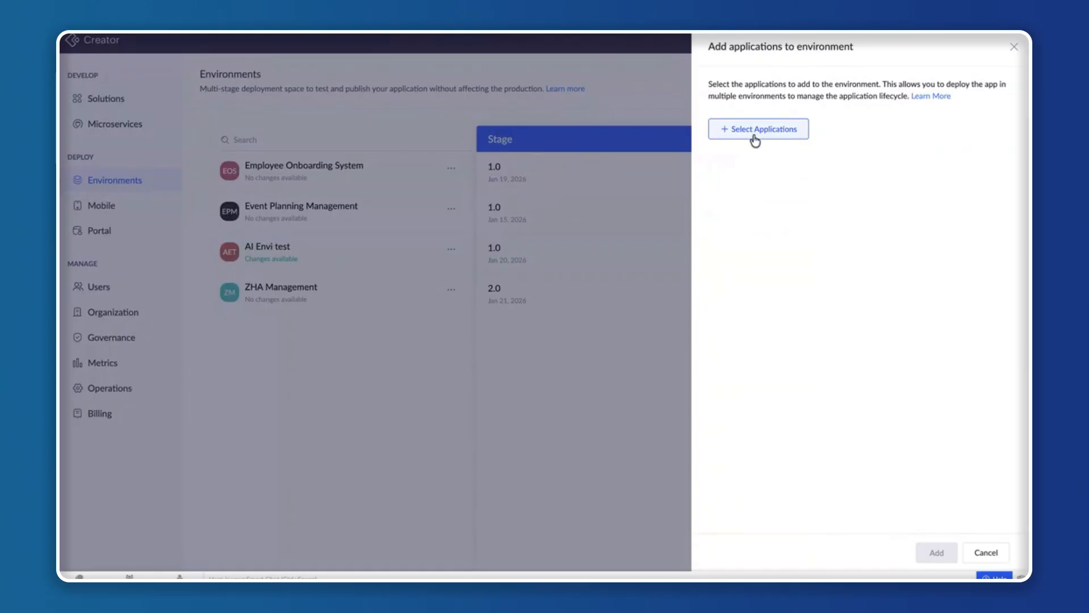
pyautogui.click(764, 133)
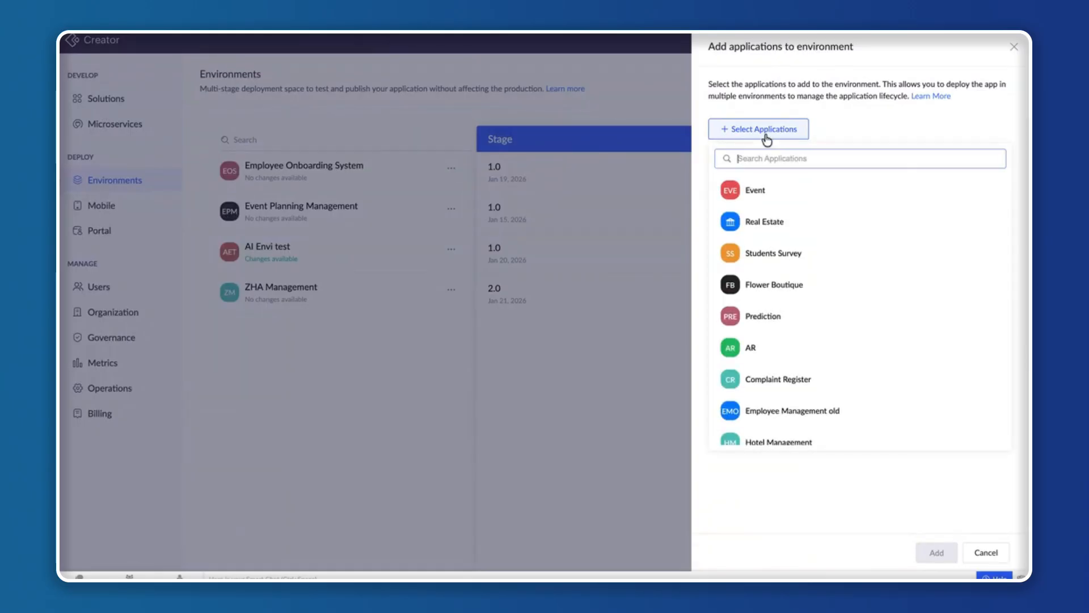
pyautogui.write('ZHA')
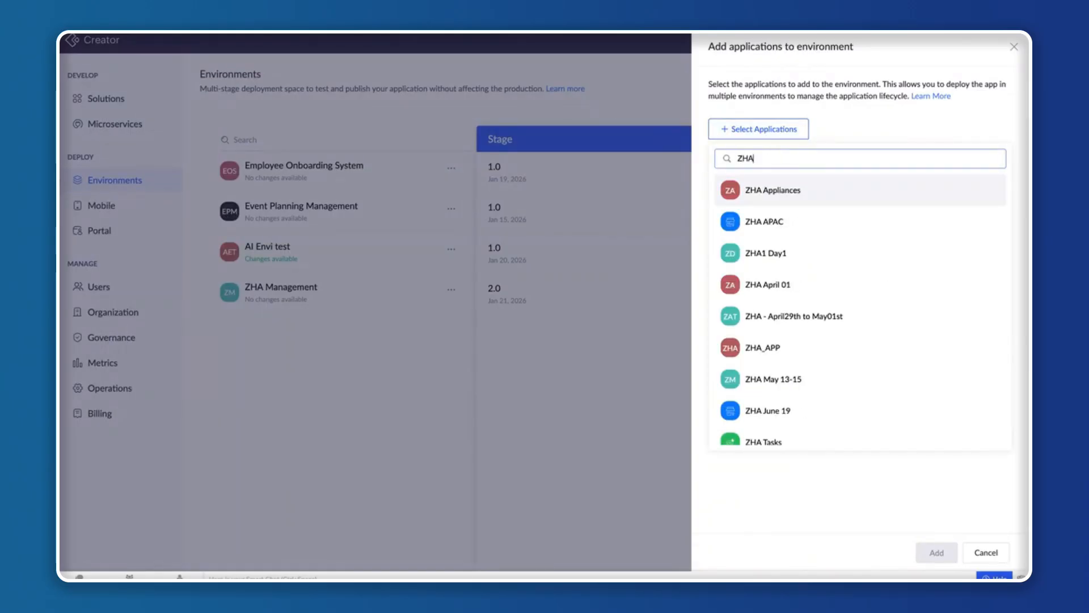
pyautogui.write(' O')
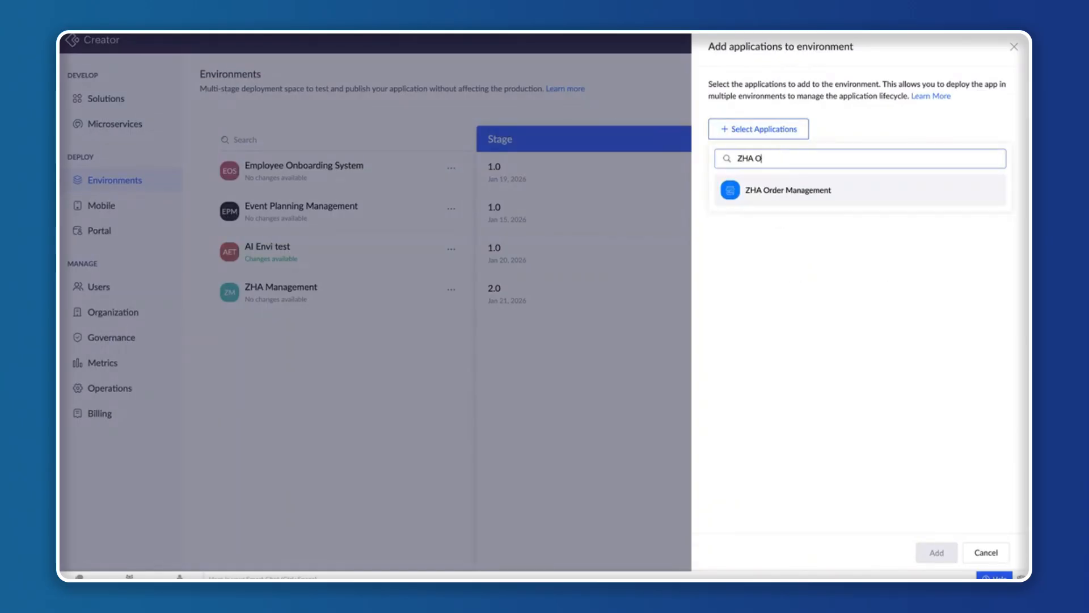
pyautogui.click(791, 189)
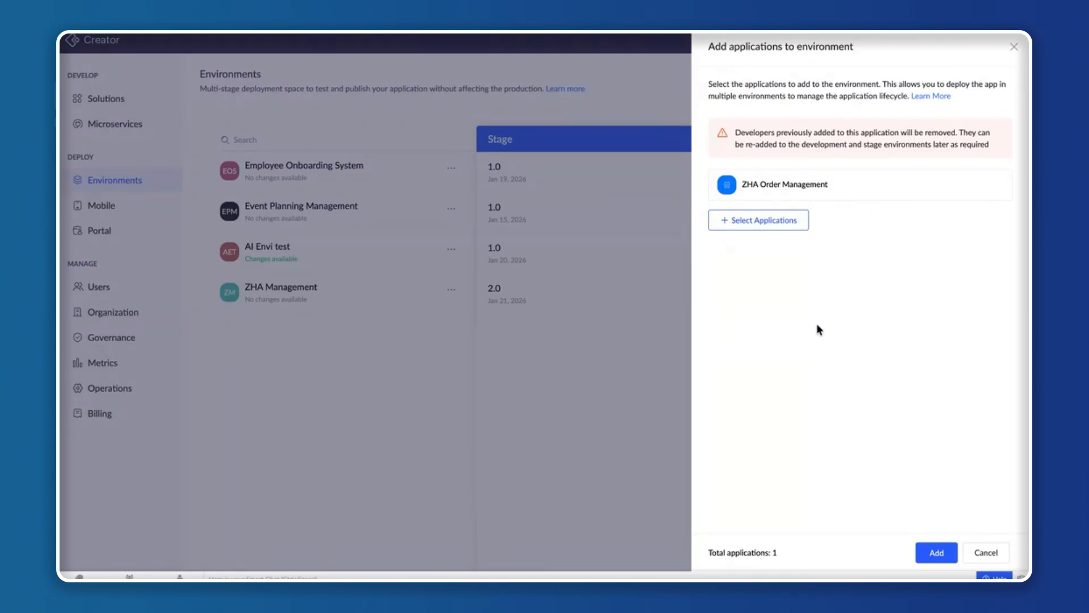
pyautogui.click(936, 553)
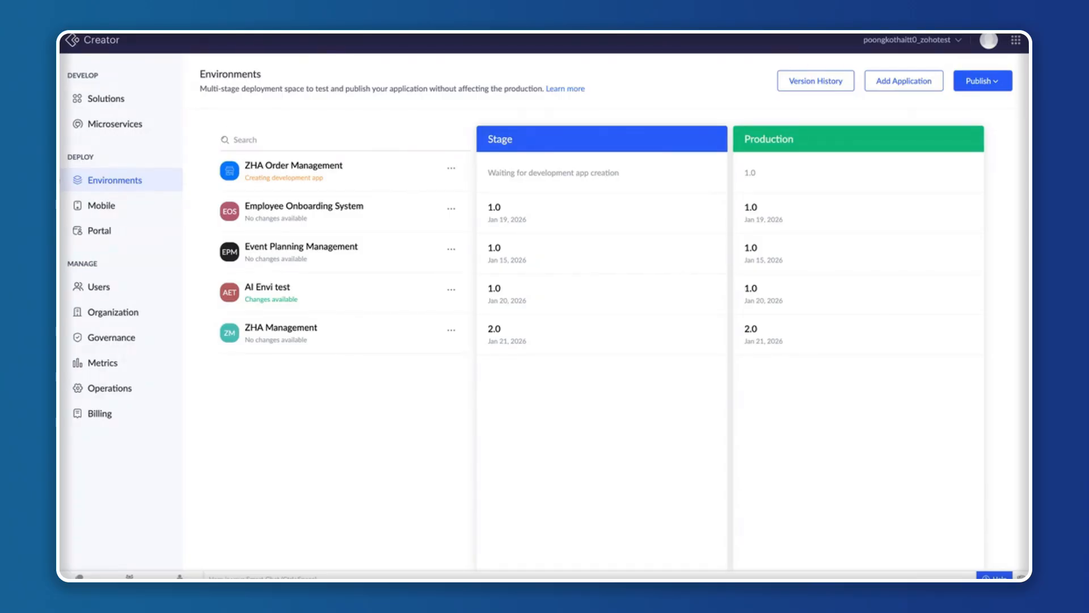
pyautogui.press('super+r')
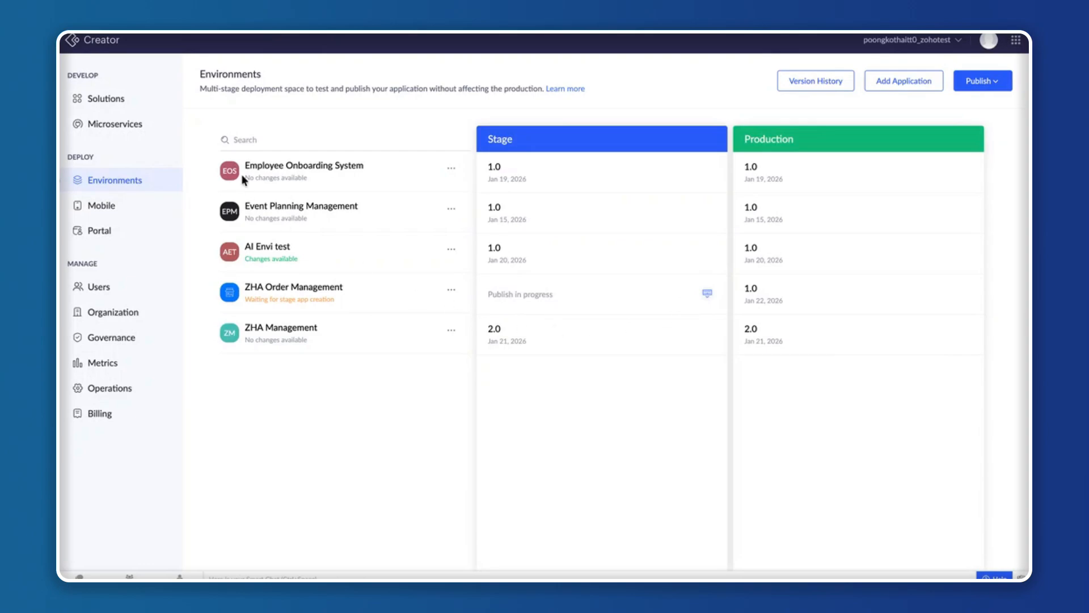
pyautogui.click(265, 342)
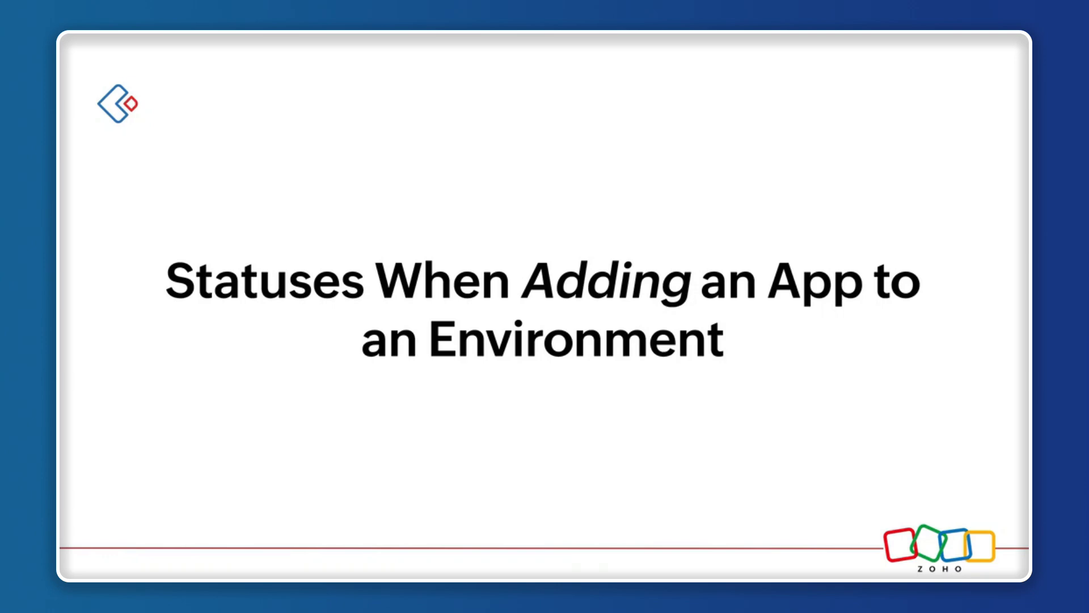
pyautogui.click(379, 406)
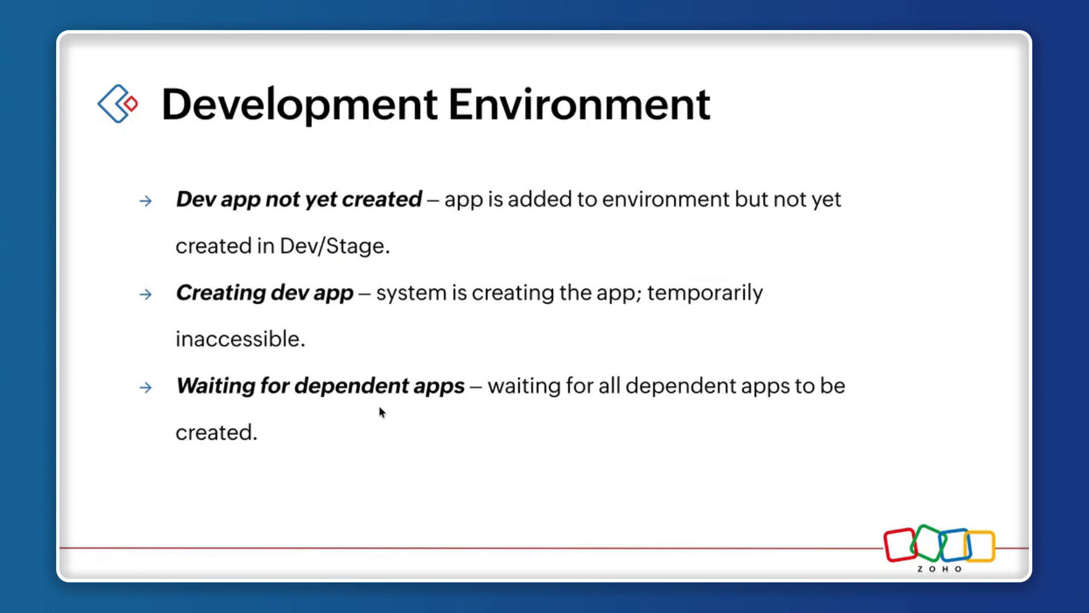
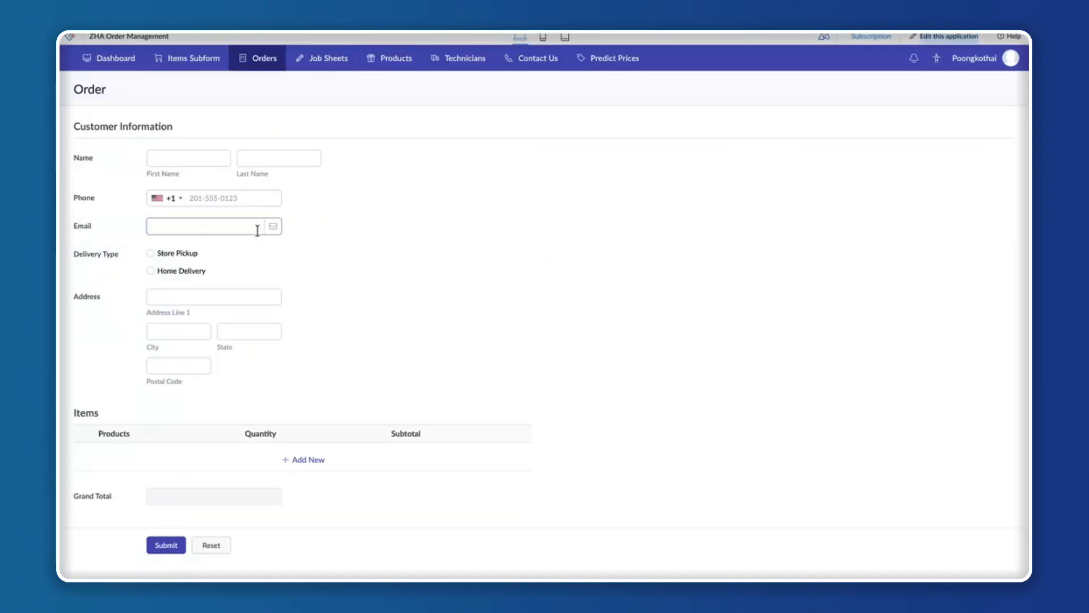
# Open the ZHA Order Management application in edit mode in a new browser tab.
pyautogui.click(927, 39)
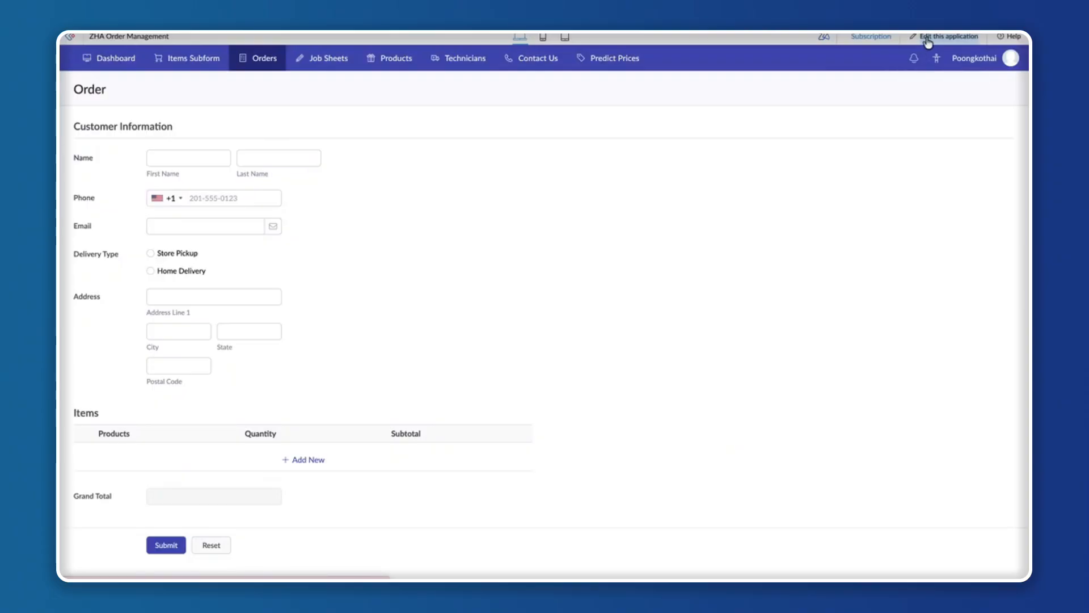
pyautogui.rightClick(927, 42)
pyautogui.click(888, 49)
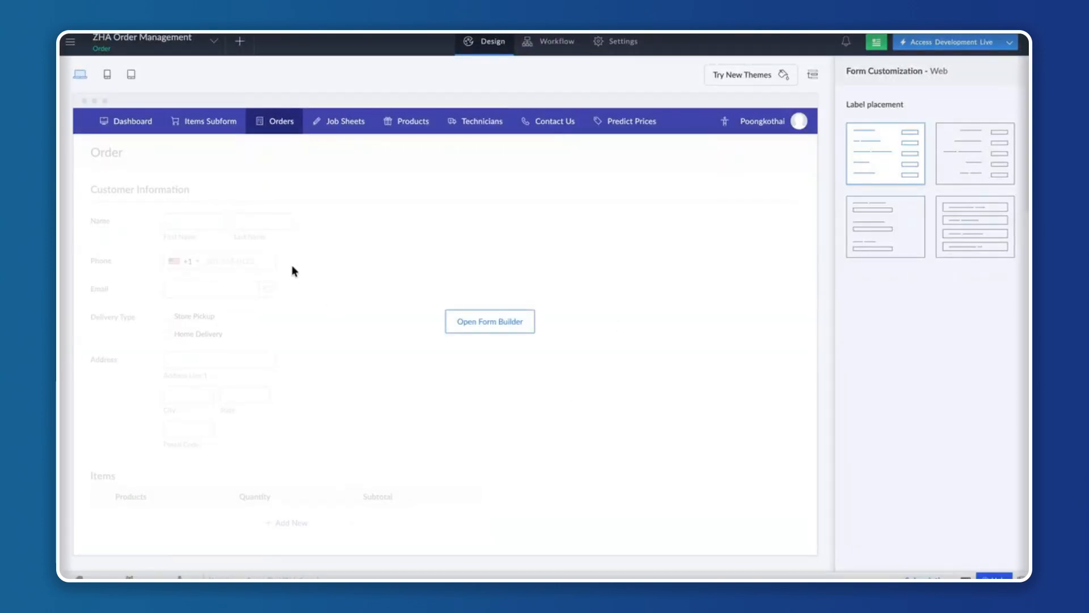
# Open the Development, Stage and Production live versions in separate tabs and compare their environment labels.
pyautogui.moveTo(494, 356)
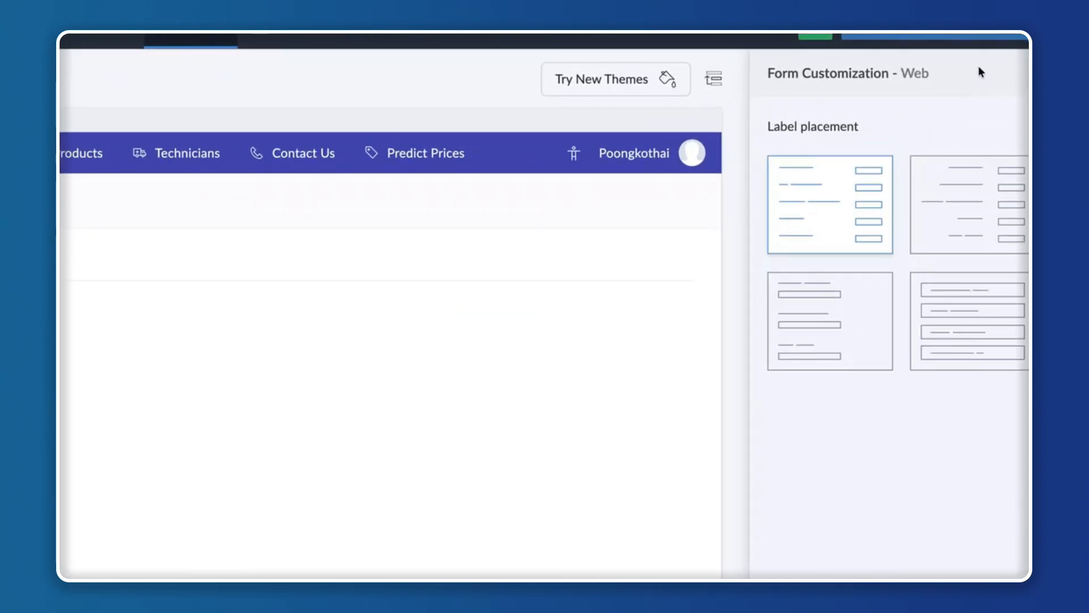
pyautogui.click(1015, 51)
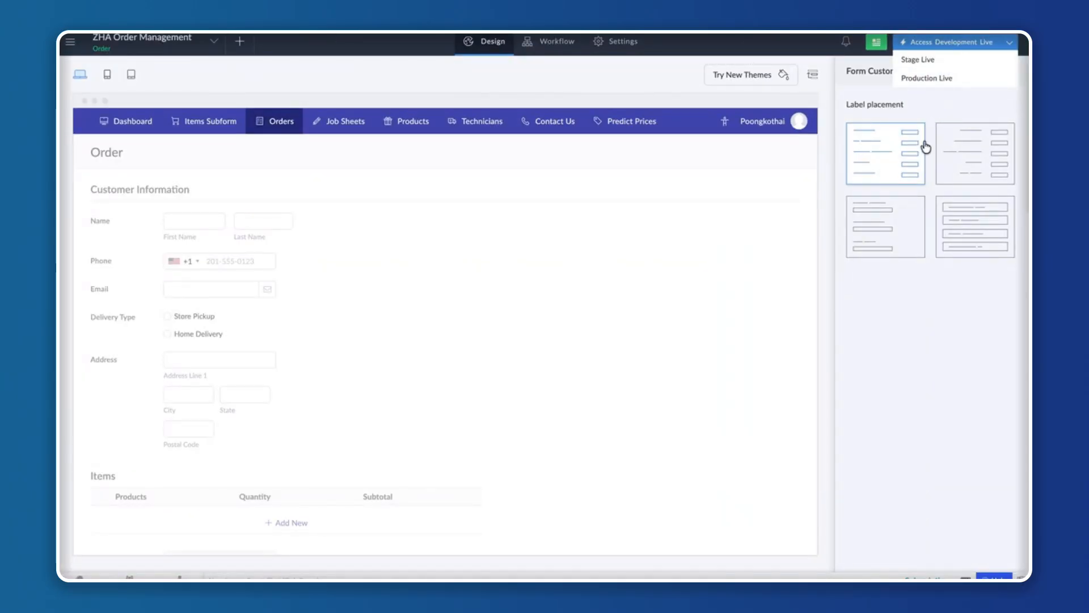
pyautogui.rightClick(950, 44)
pyautogui.press('Escape')
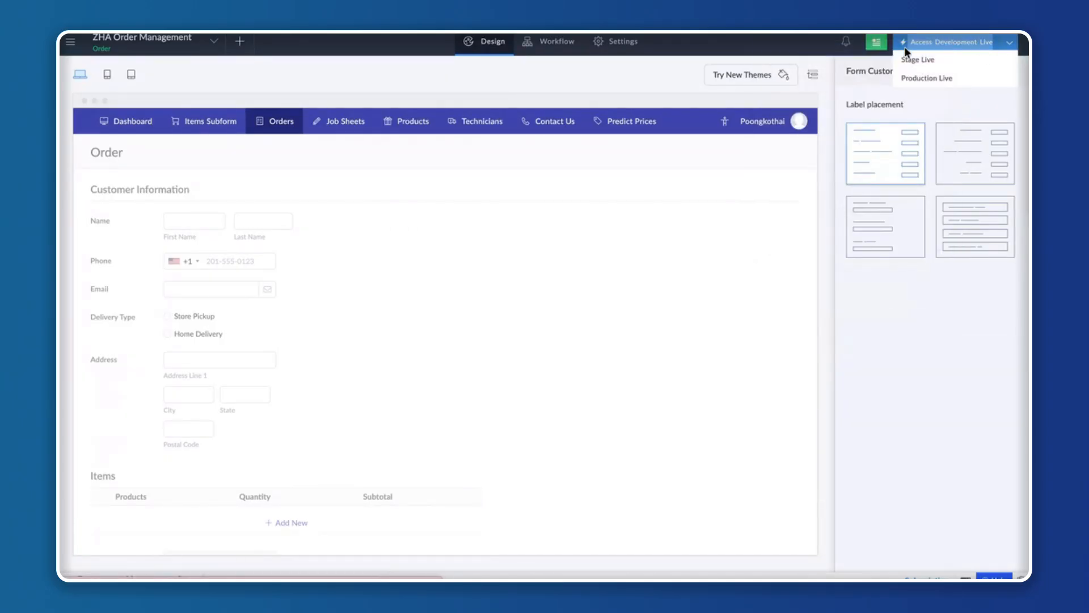
pyautogui.rightClick(930, 61)
pyautogui.press('Escape')
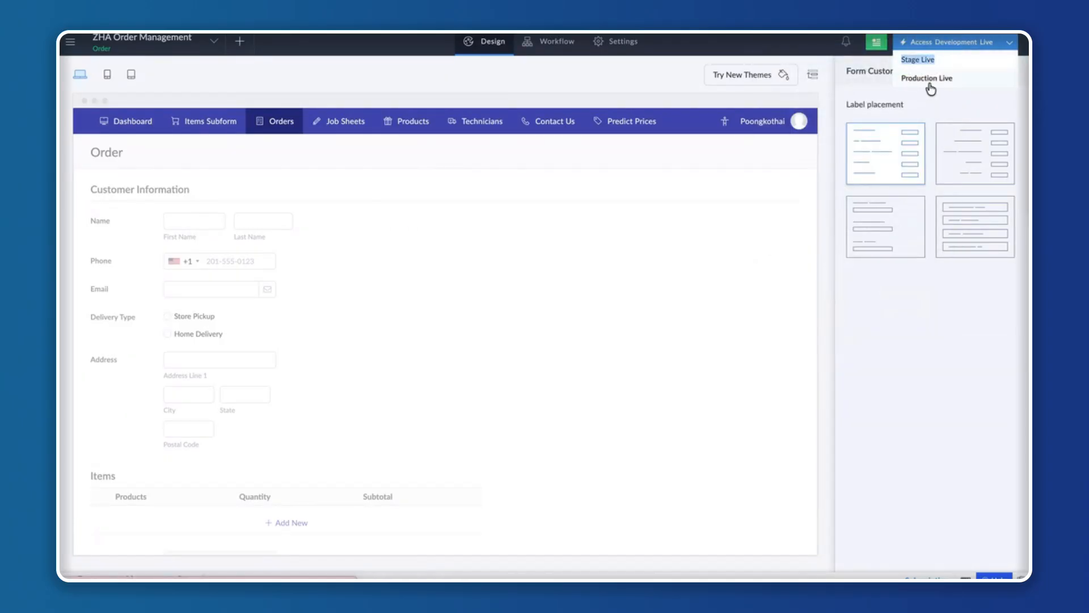
pyautogui.rightClick(928, 81)
pyautogui.click(881, 93)
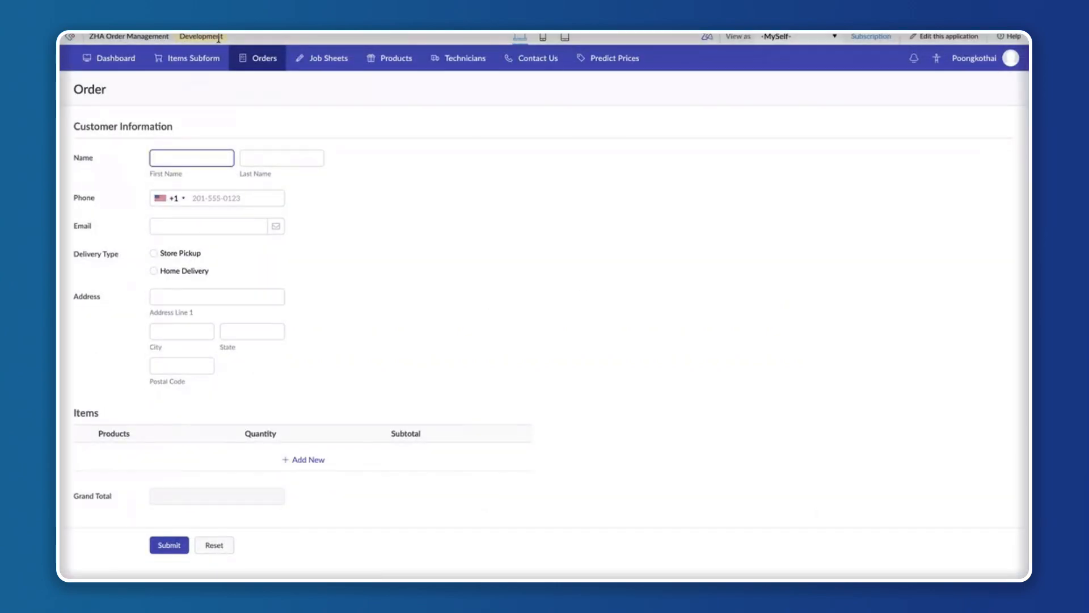
pyautogui.moveTo(222, 58)
pyautogui.moveTo(217, 51)
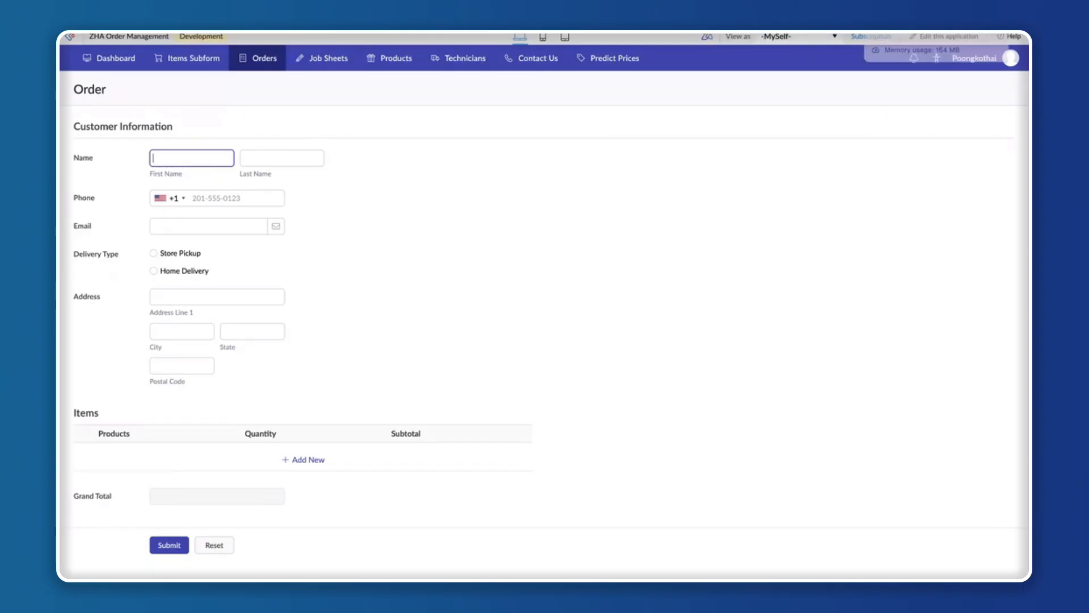
pyautogui.moveTo(233, 62)
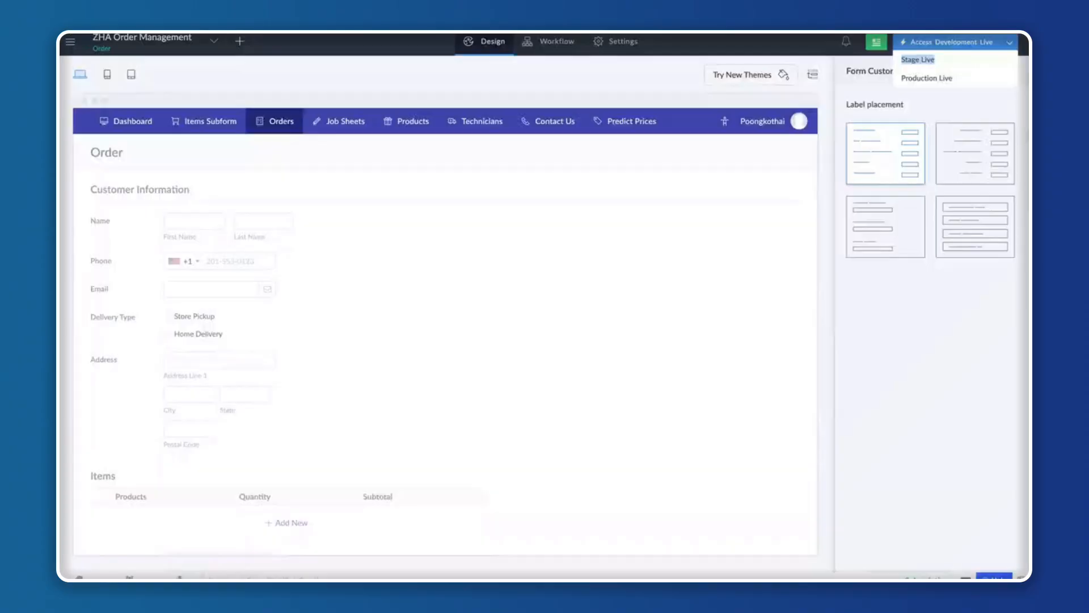
# Select the Contact Us form in the application's design editor.
pyautogui.moveTo(429, 267)
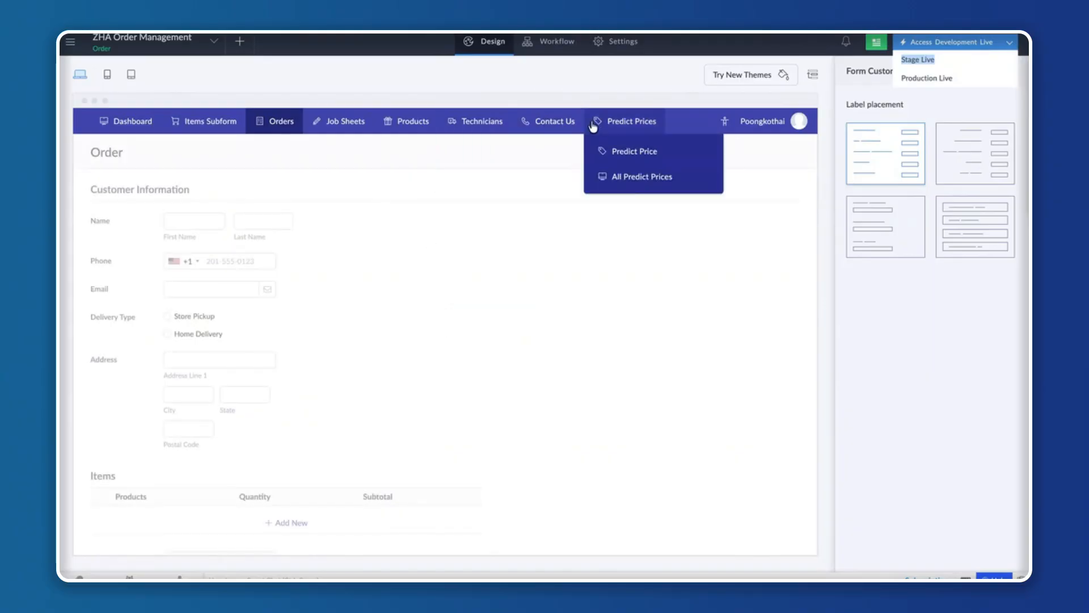
pyautogui.moveTo(552, 122)
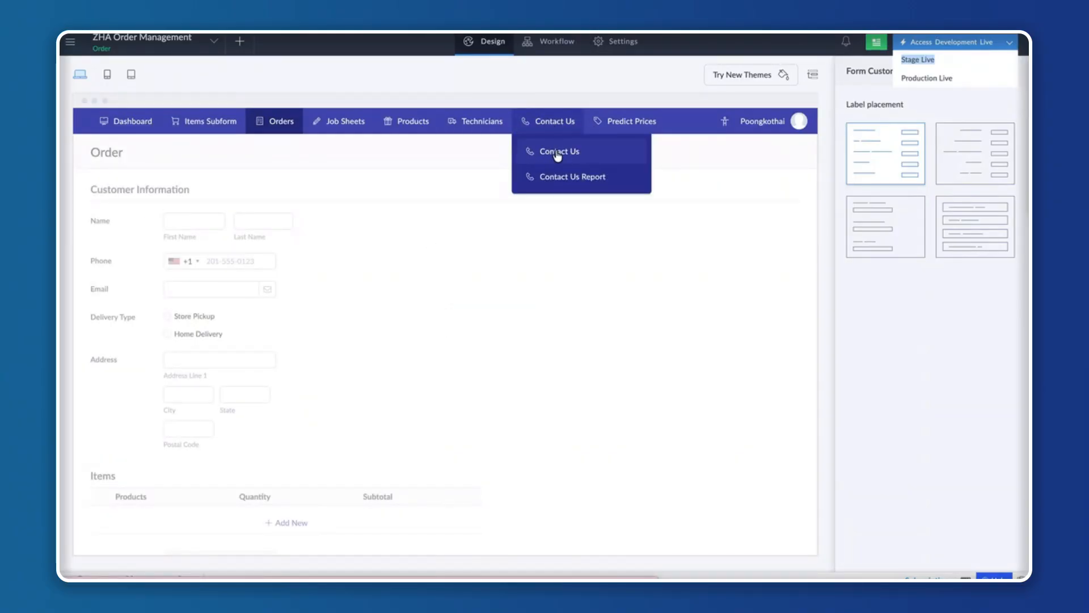
pyautogui.click(558, 154)
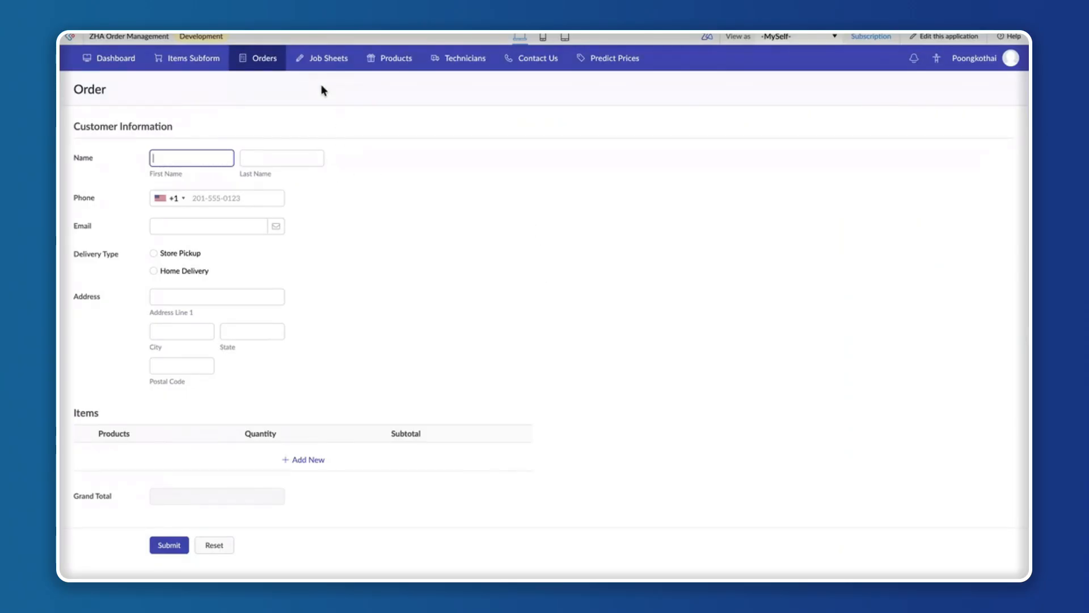
# Check the All Technicians and All Products reports for records in the Development environment.
pyautogui.moveTo(468, 67)
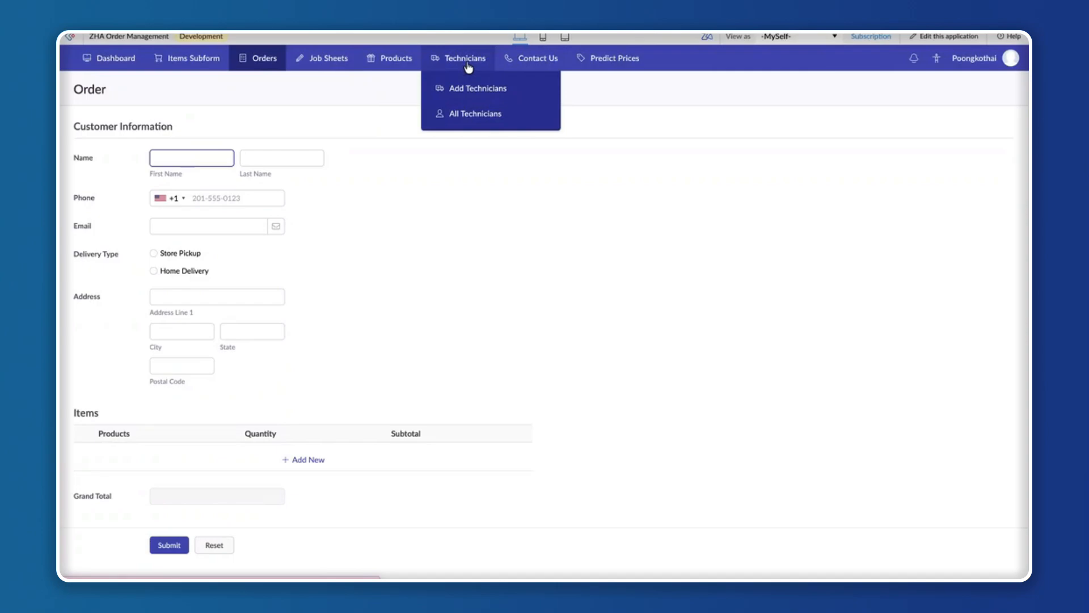
pyautogui.click(464, 116)
pyautogui.moveTo(395, 67)
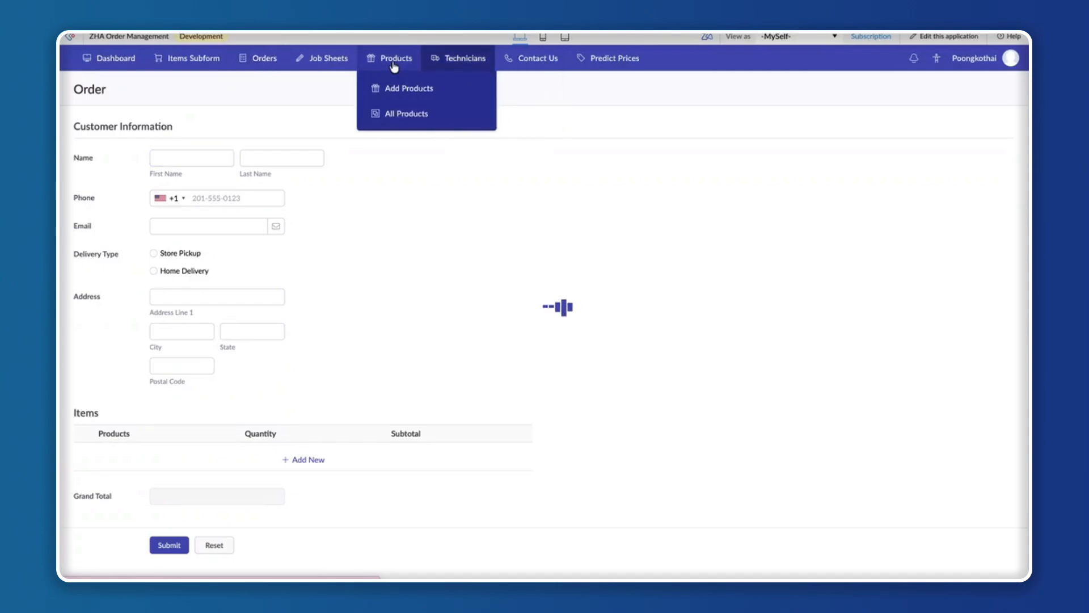
pyautogui.click(394, 116)
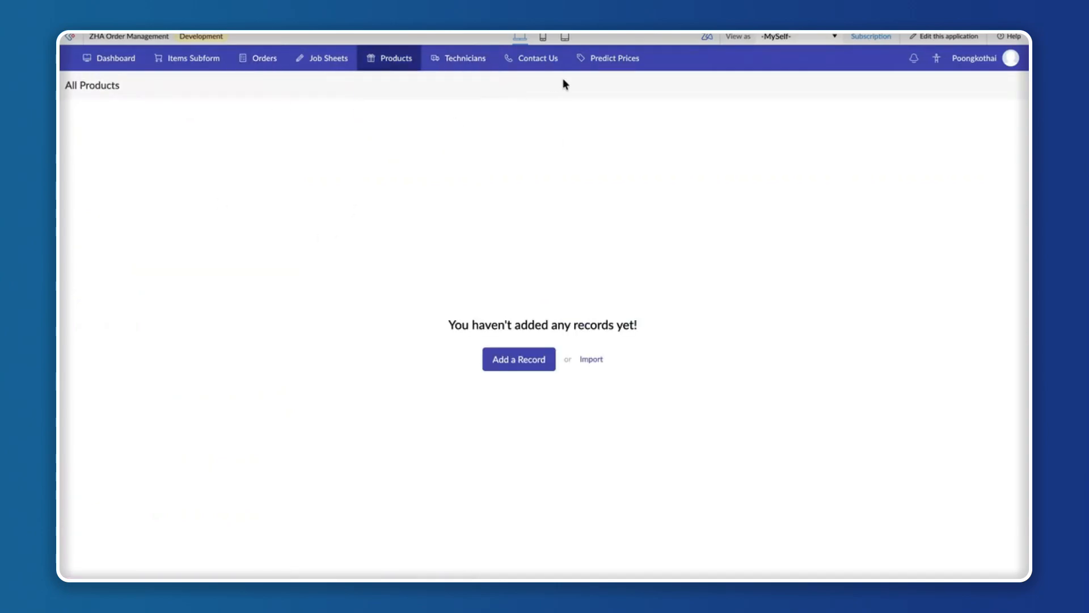
# Display the Contact Us Report in the Development, Stage and Production environments.
pyautogui.moveTo(543, 74)
pyautogui.click(539, 116)
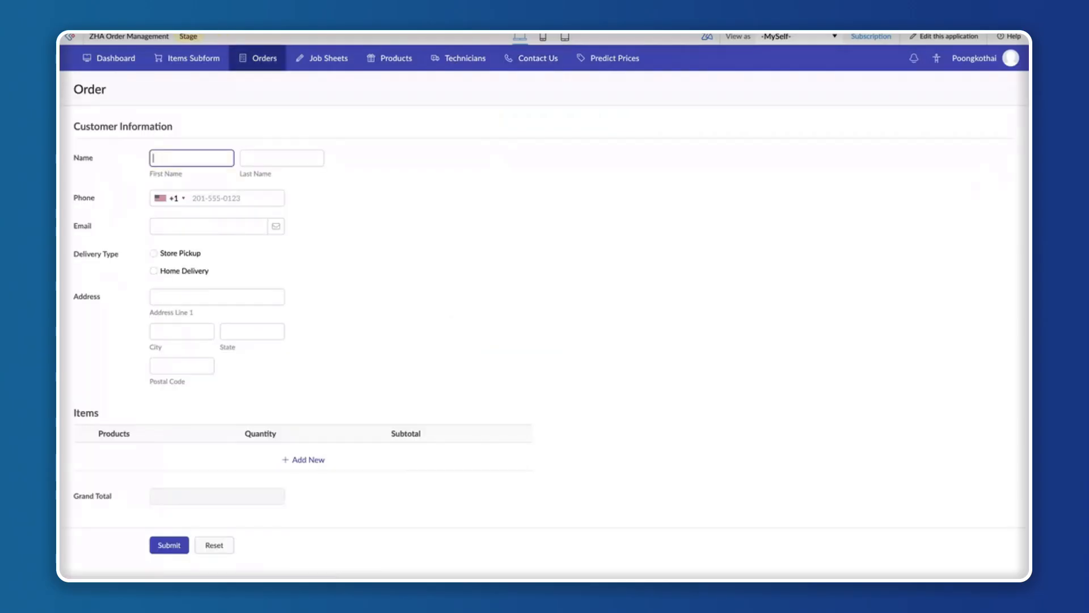
pyautogui.click(531, 113)
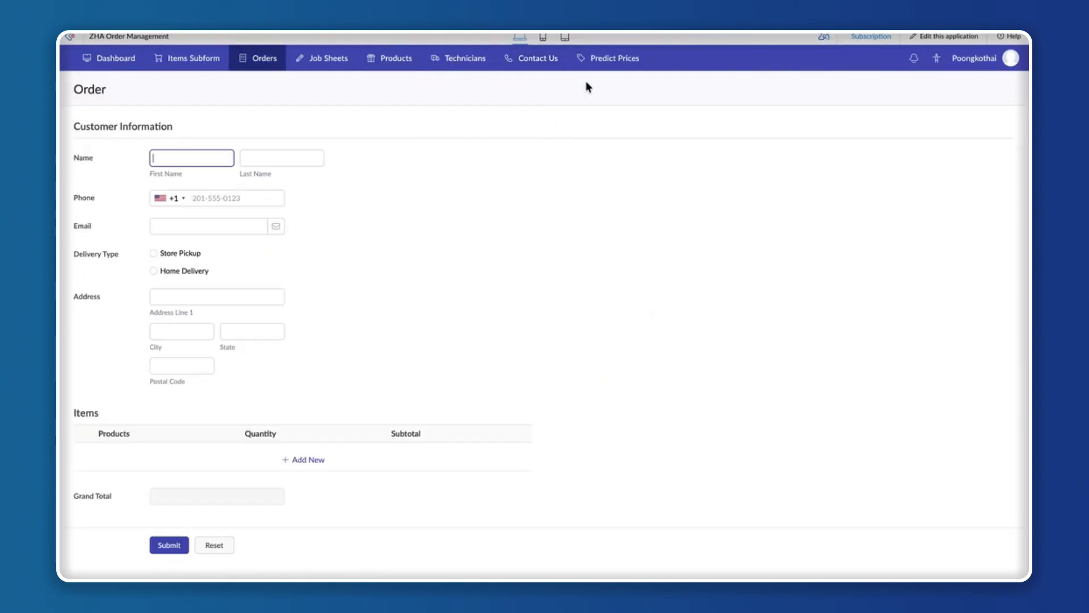
pyautogui.moveTo(534, 58)
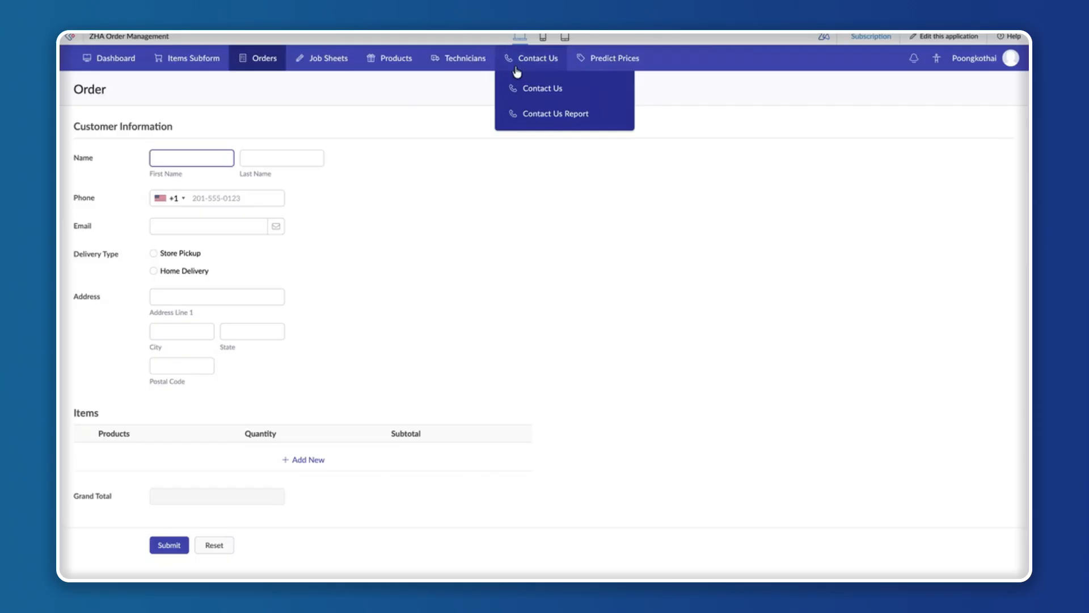
pyautogui.click(528, 114)
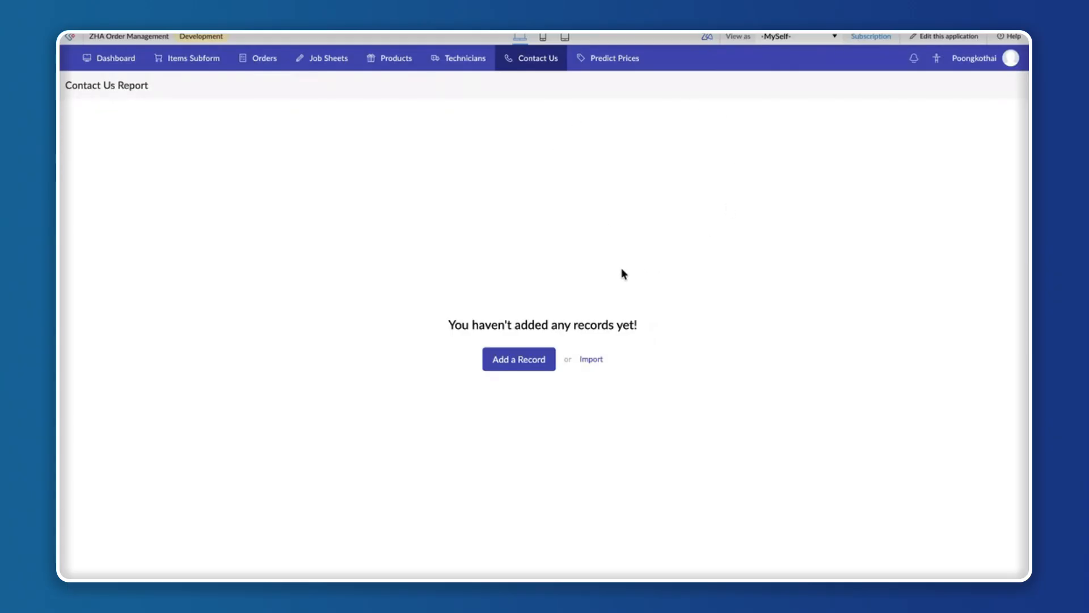
# Import the local file "Contact Us Report - Development Data" into the Development Contact Us Report without resolving the warnings, and return to the application.
pyautogui.click(591, 360)
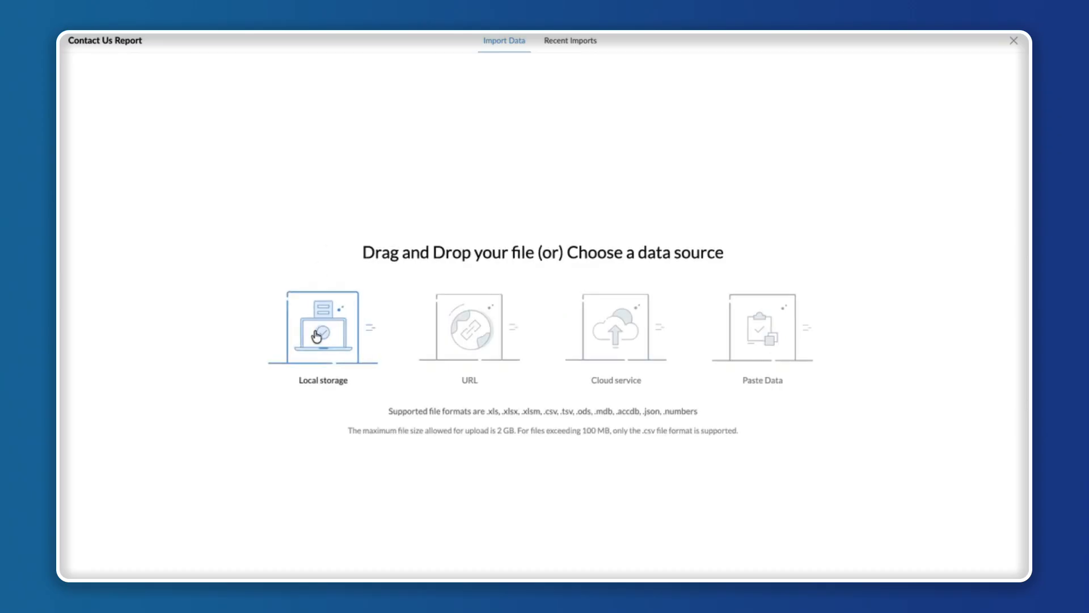
pyautogui.click(316, 336)
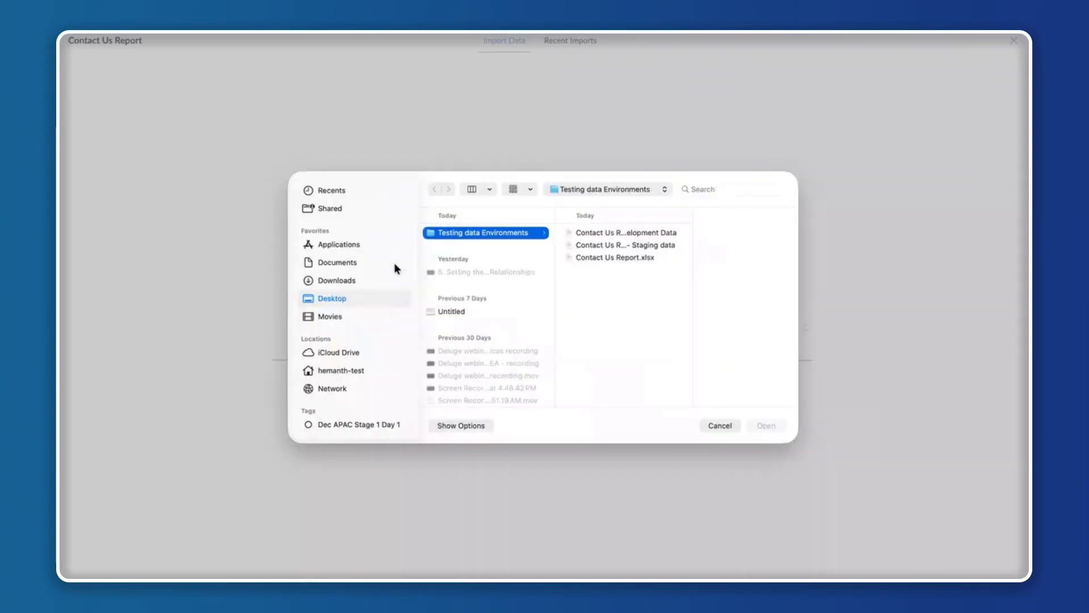
pyautogui.click(625, 232)
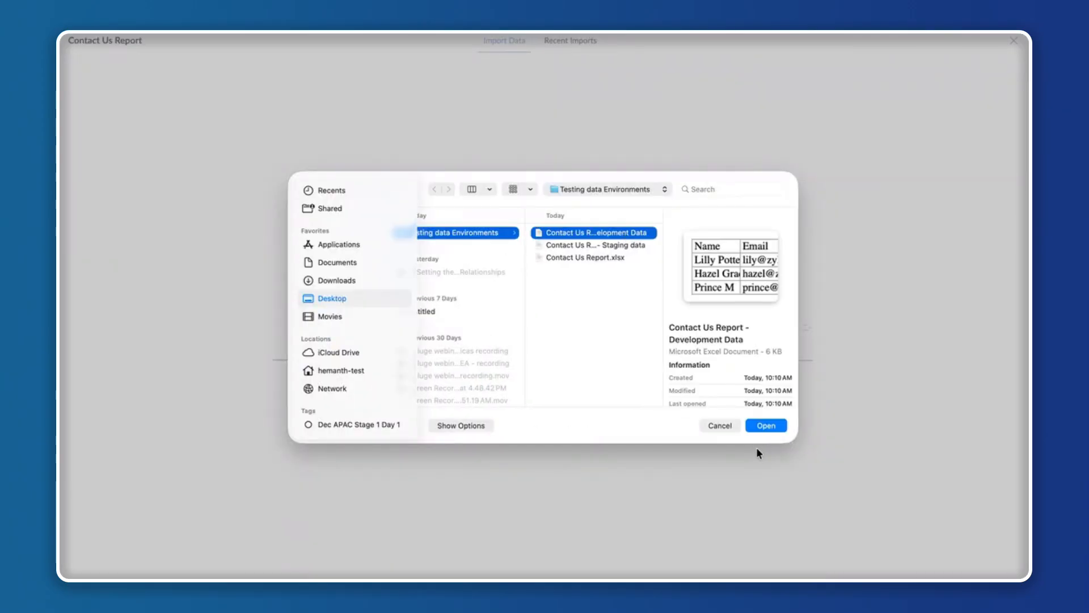
pyautogui.click(767, 426)
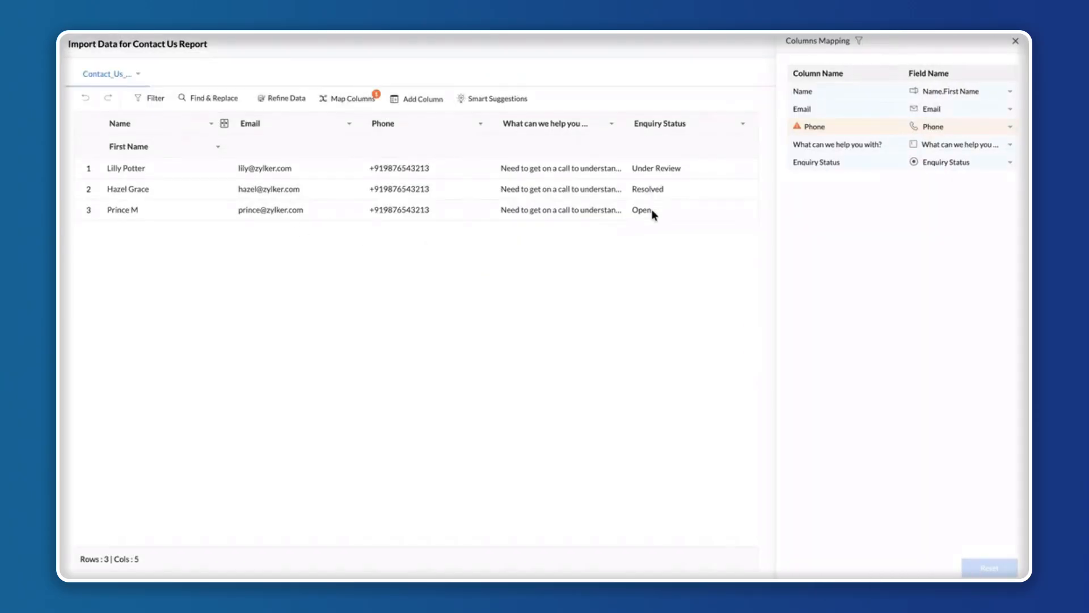
pyautogui.click(1015, 41)
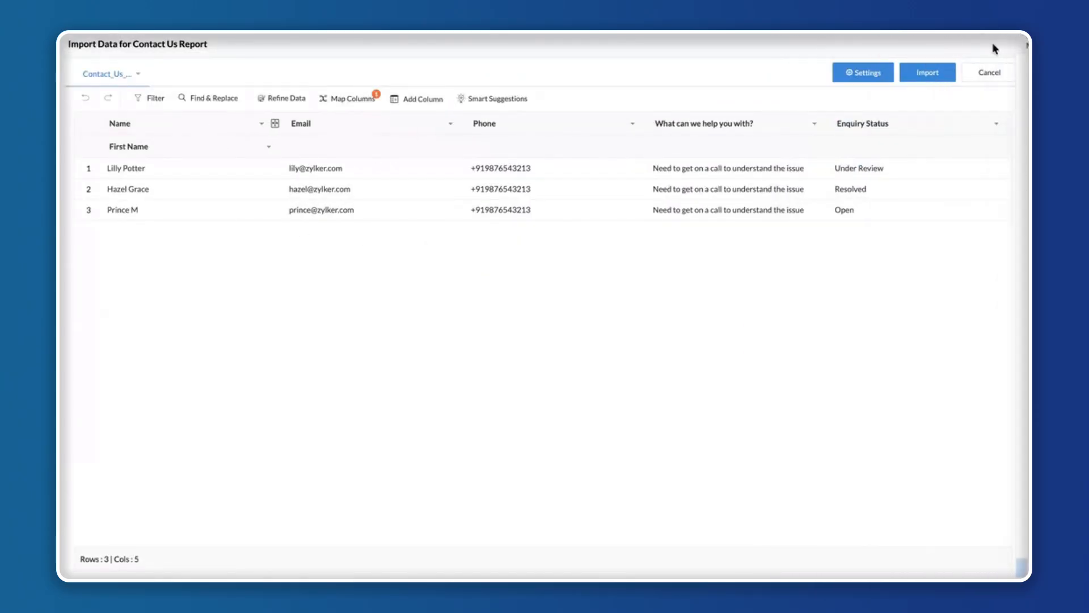
pyautogui.click(931, 75)
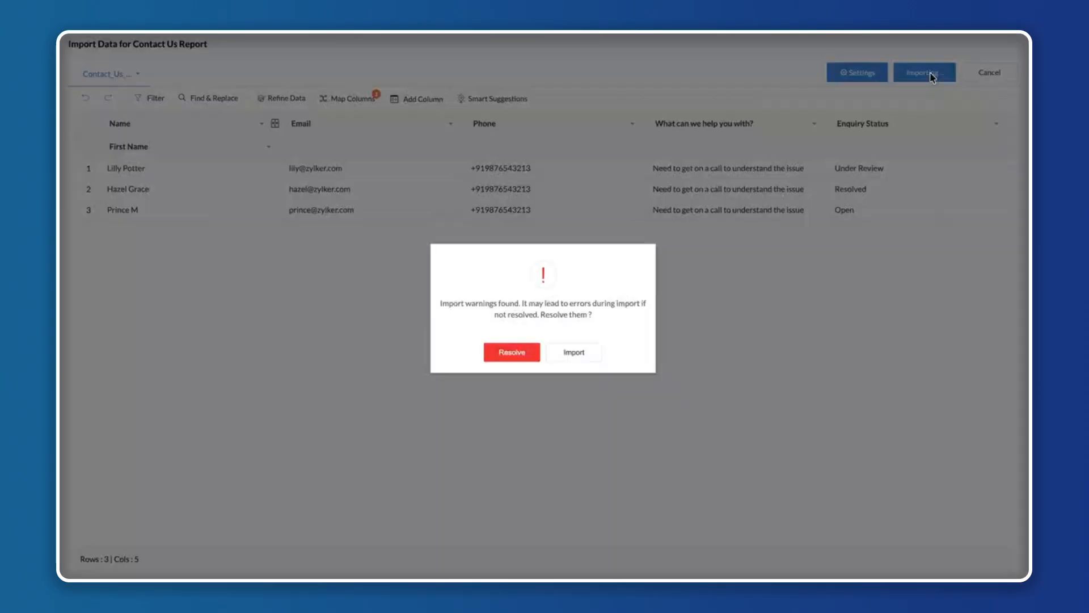
pyautogui.click(568, 354)
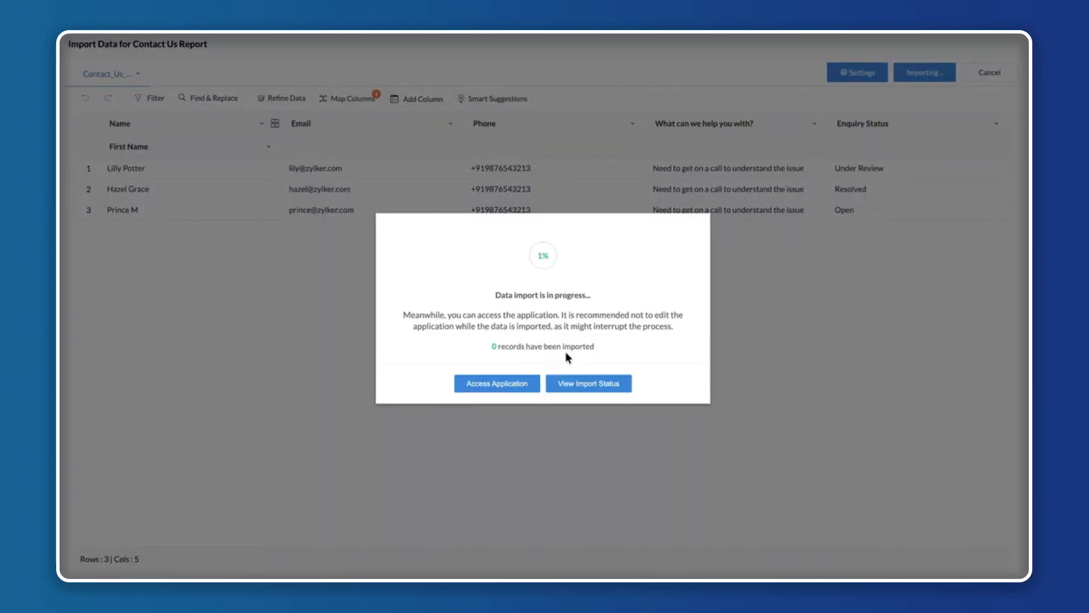
pyautogui.click(509, 383)
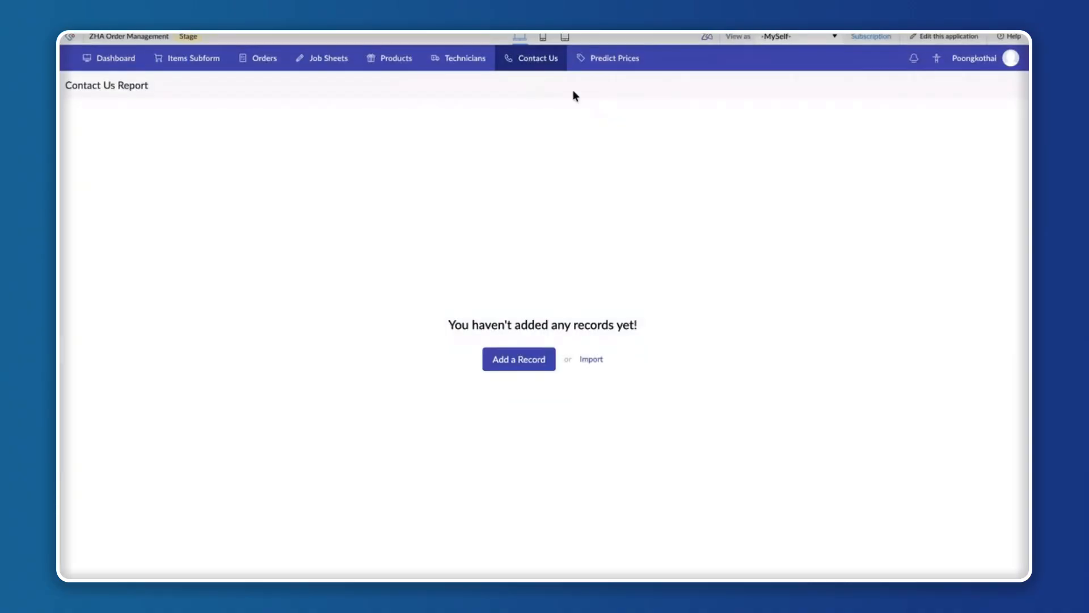
# Import the local file "Contact Us Report - Staging data" into the Stage Contact Us Report without resolving the warnings, and return to the application.
pyautogui.moveTo(537, 73)
pyautogui.click(581, 359)
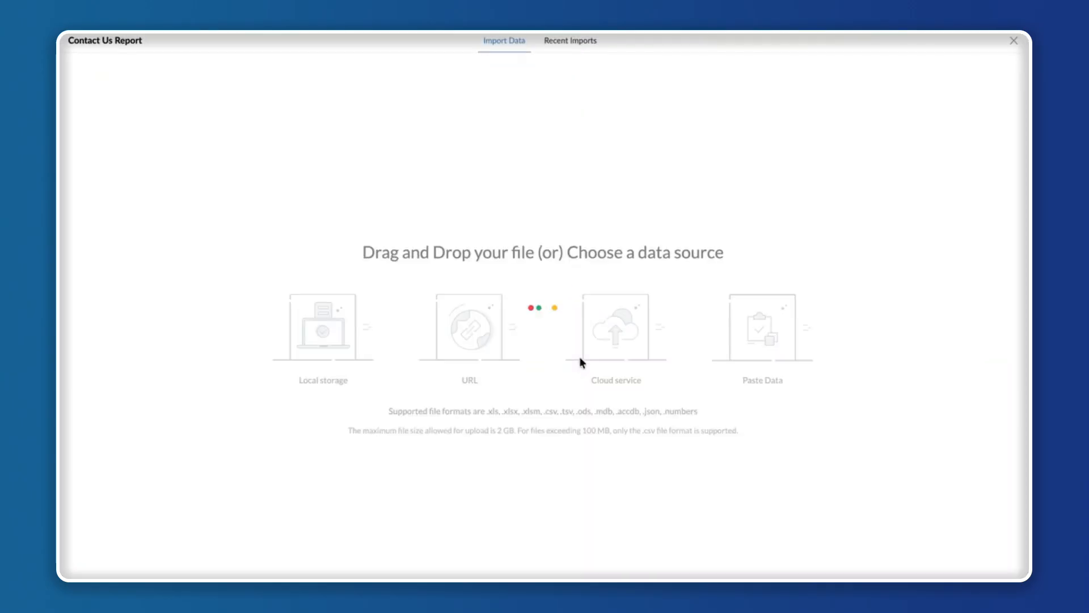
pyautogui.click(324, 353)
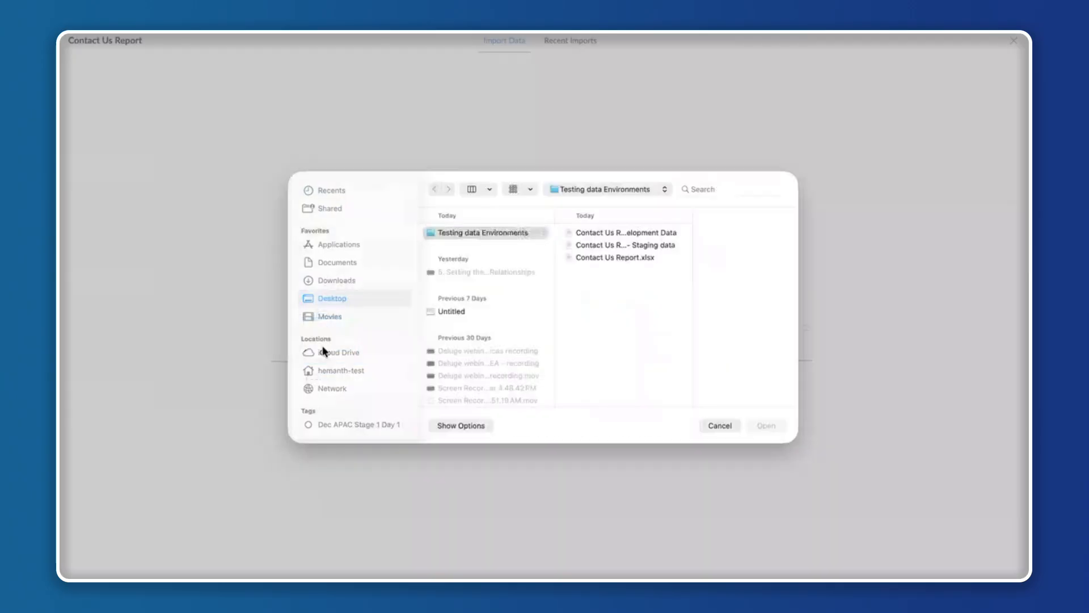
pyautogui.click(628, 246)
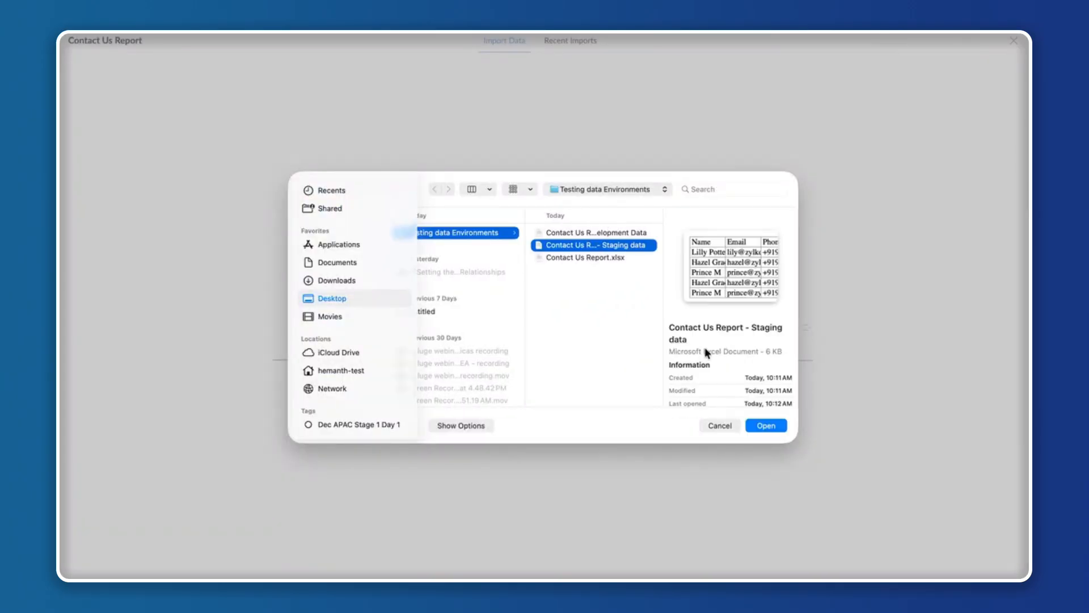
pyautogui.click(768, 426)
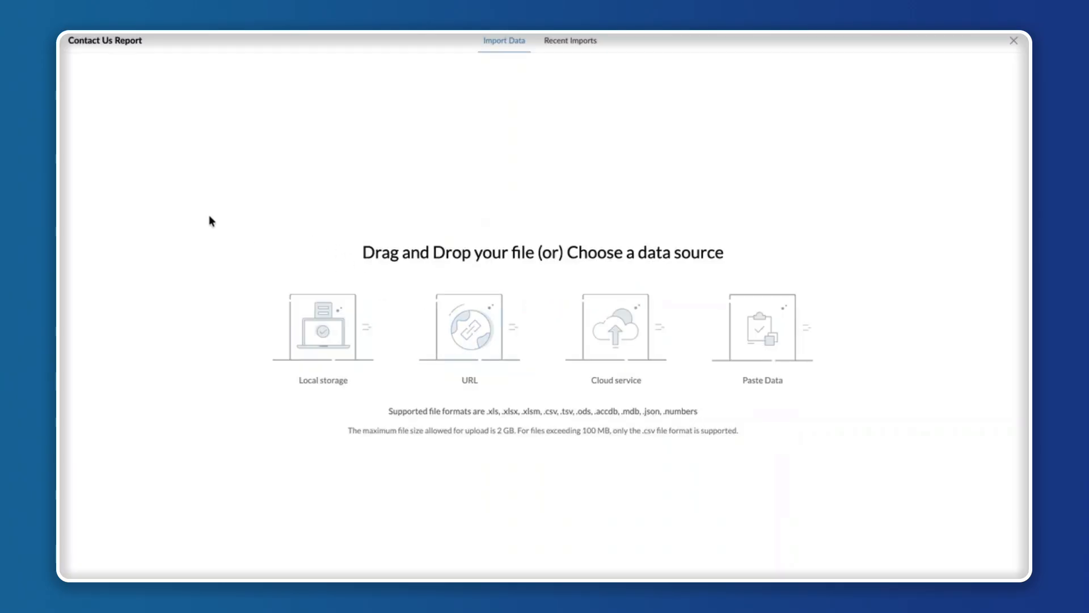
pyautogui.click(1015, 40)
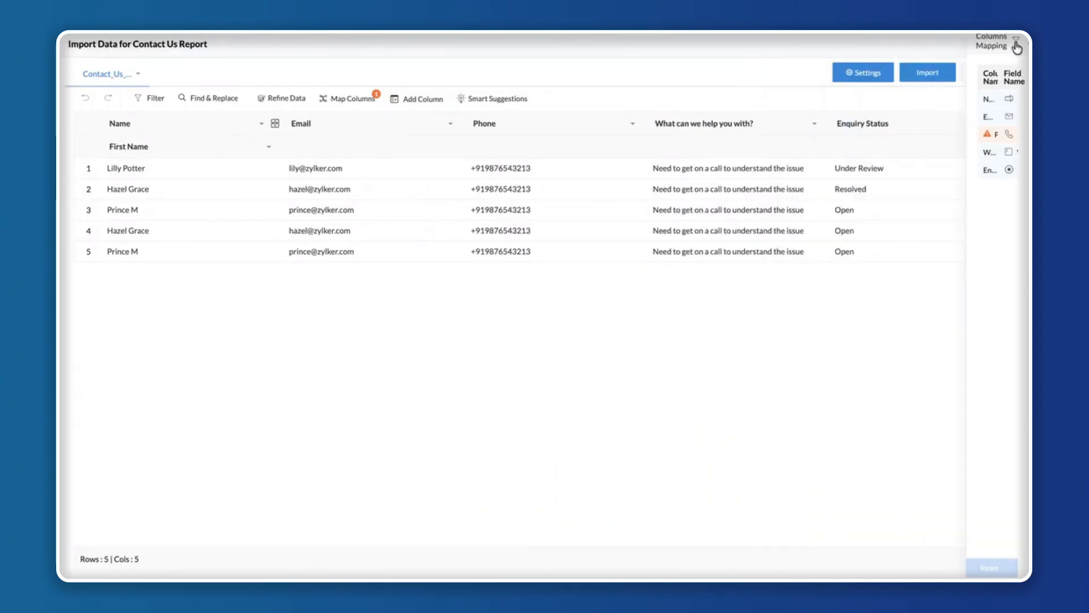
pyautogui.click(928, 76)
pyautogui.click(577, 353)
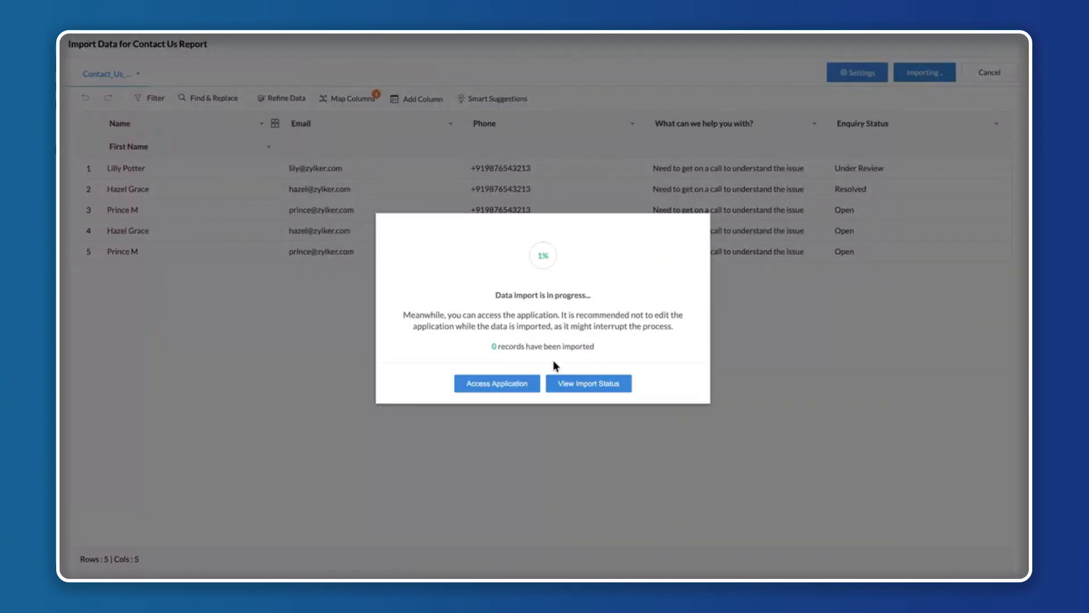
pyautogui.click(491, 389)
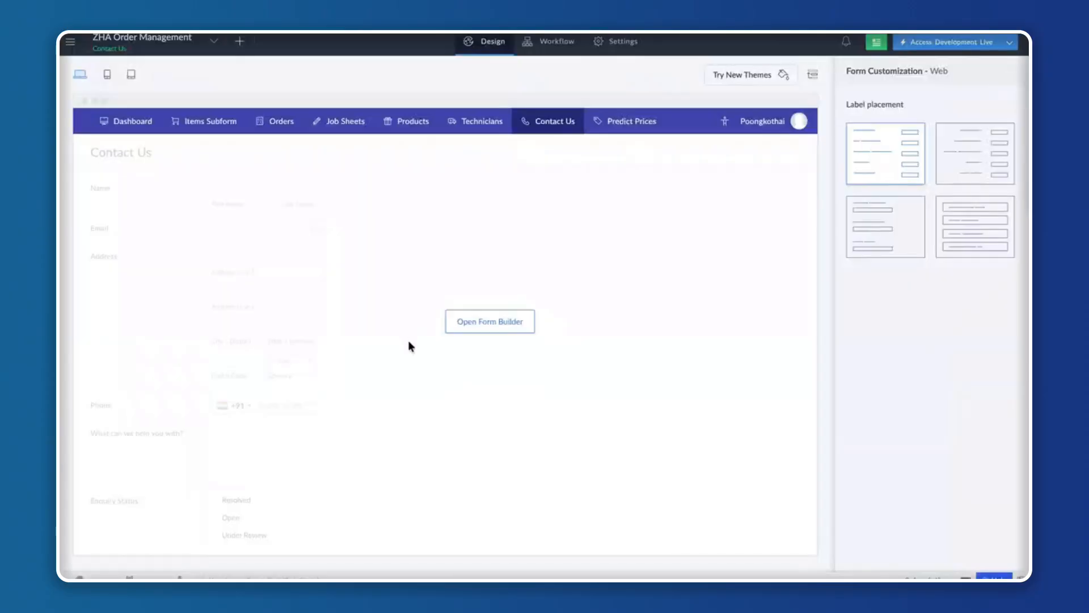
# Add a Single Line field named "Product Details" above "What can we help you with?" in the Contact Us form.
pyautogui.moveTo(567, 121)
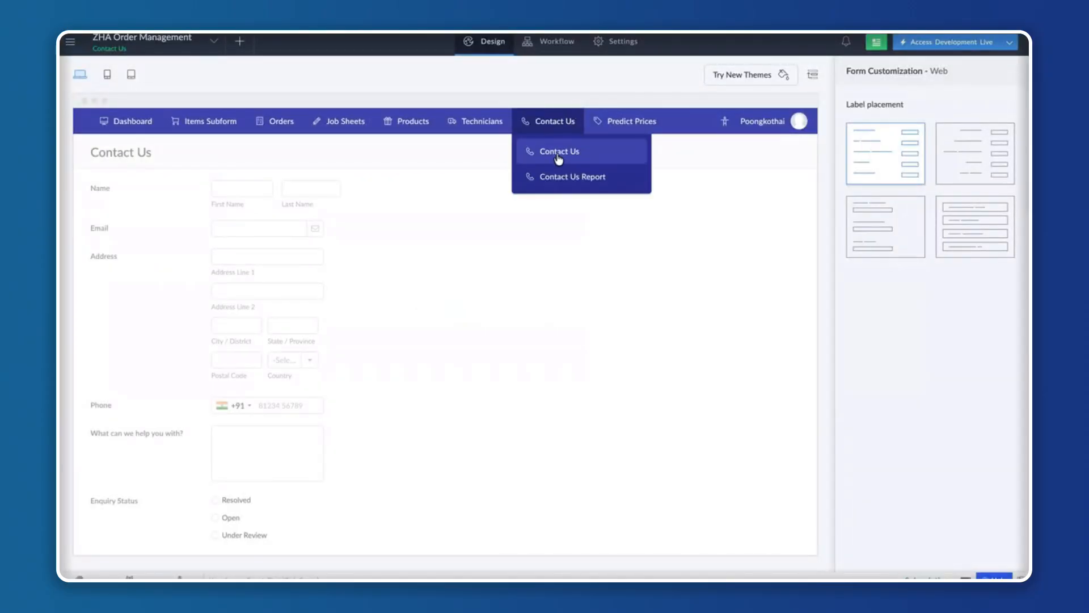
pyautogui.click(559, 154)
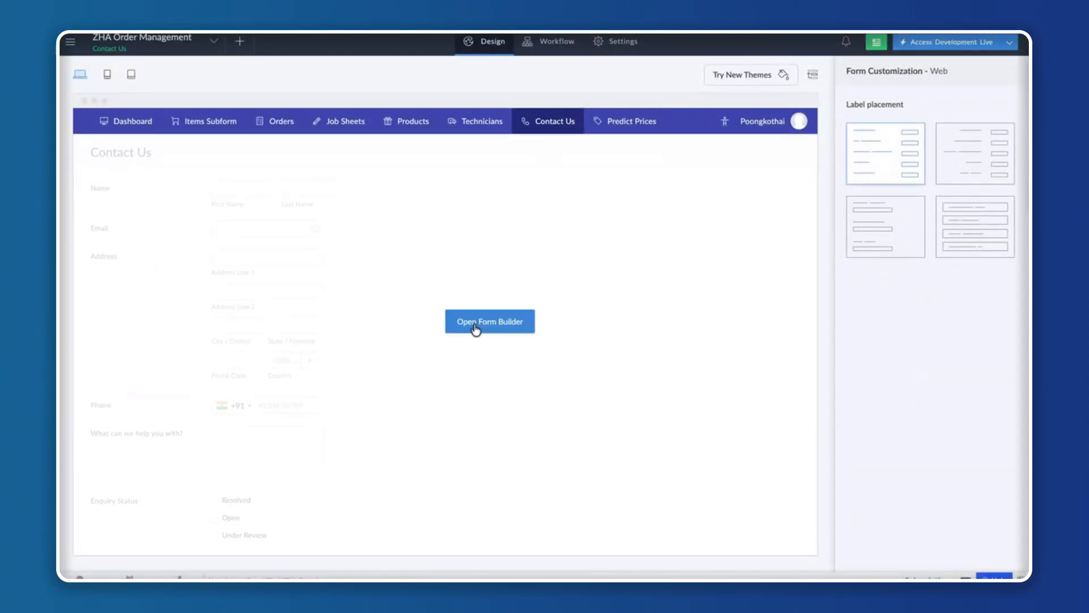
pyautogui.click(475, 326)
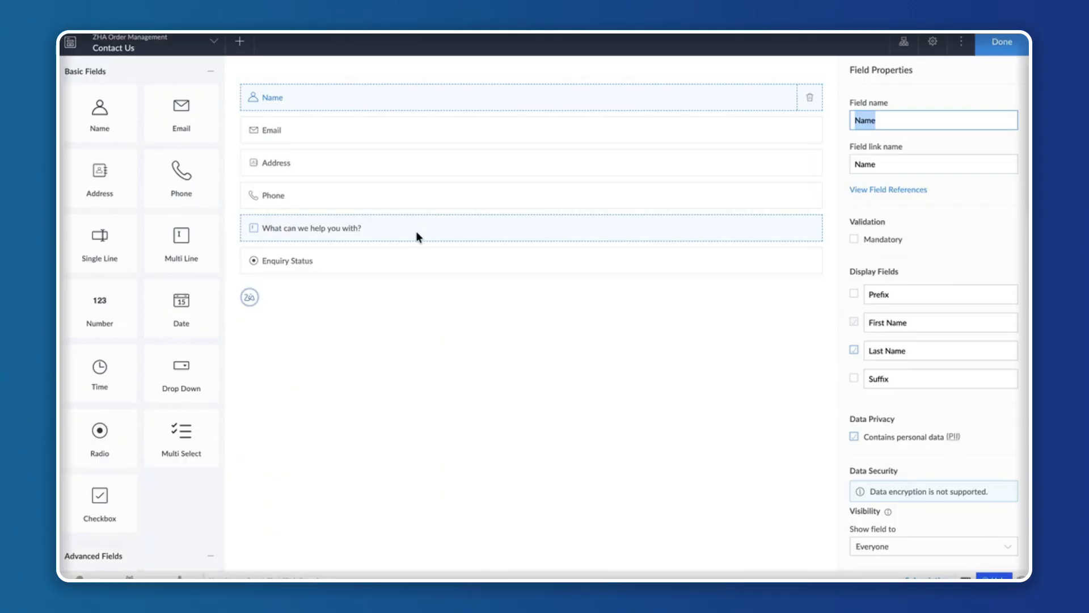
pyautogui.moveTo(95, 254); pyautogui.dragTo(364, 217)
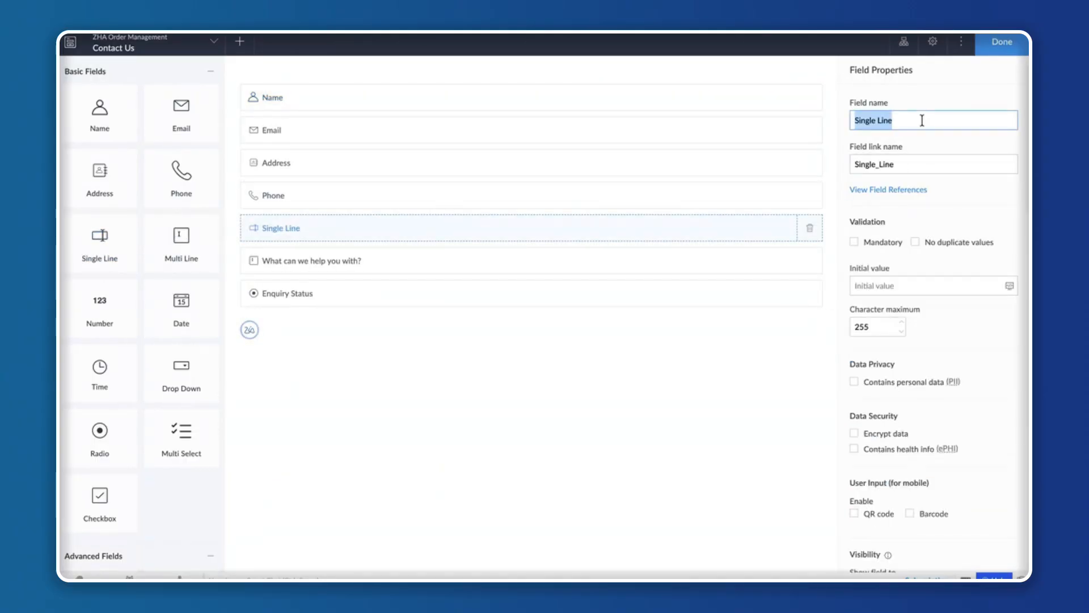
pyautogui.write('Product De')
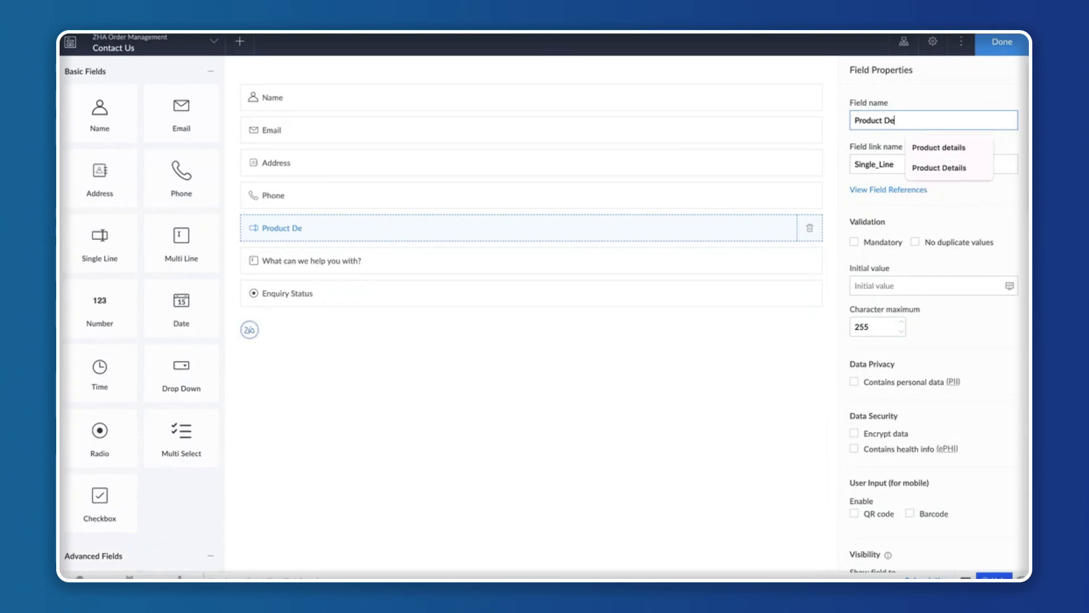
pyautogui.write('tails')
pyautogui.click(544, 416)
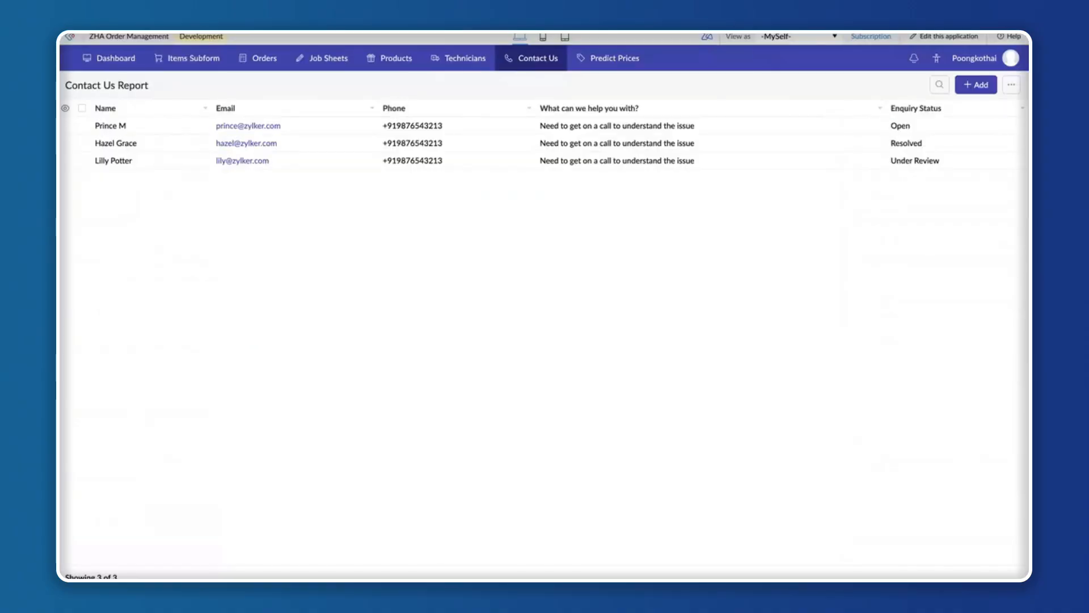
# Display the Contact Us form in the Development, Stage and Production environments to compare its fields.
pyautogui.moveTo(518, 59)
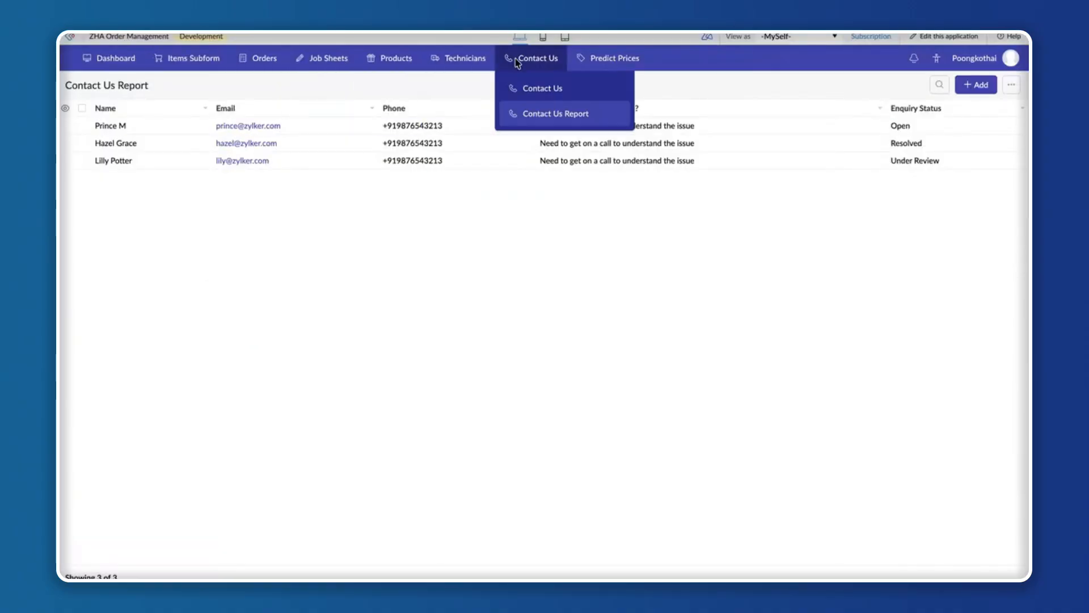
pyautogui.click(517, 89)
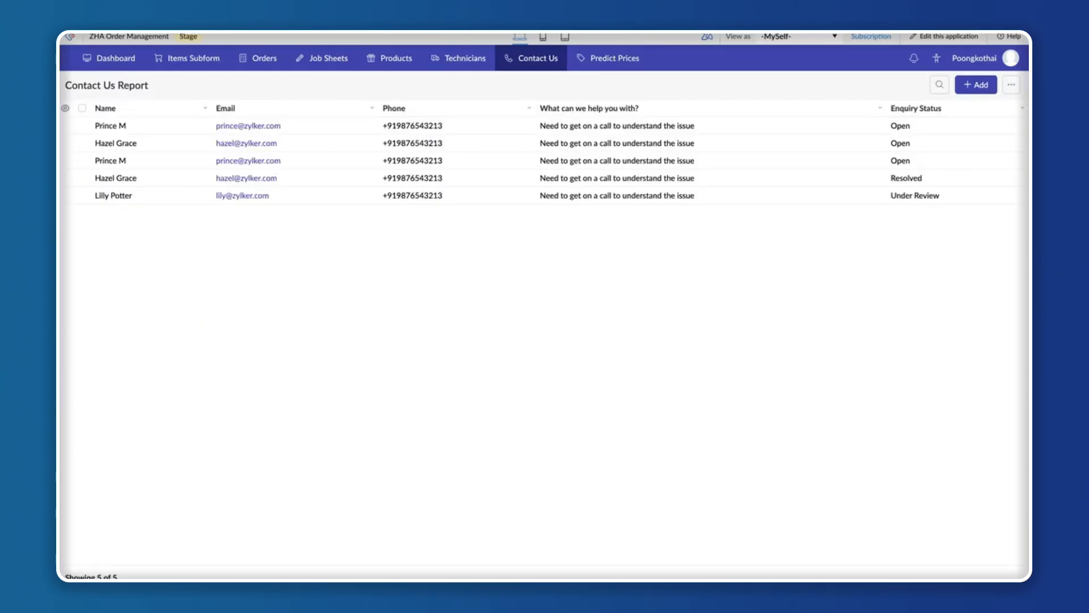
pyautogui.moveTo(531, 58)
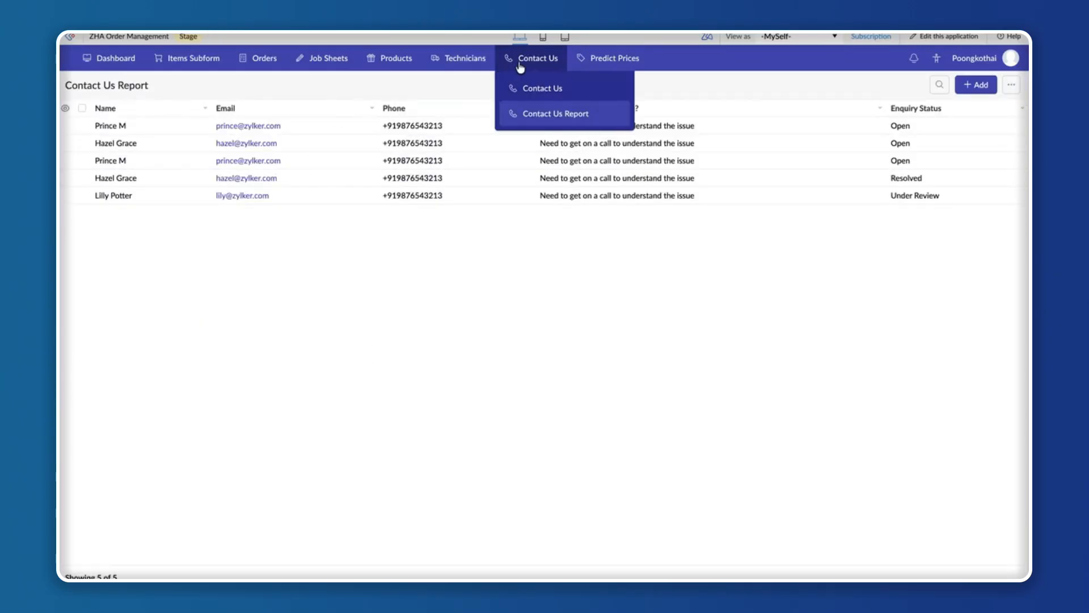
pyautogui.click(540, 89)
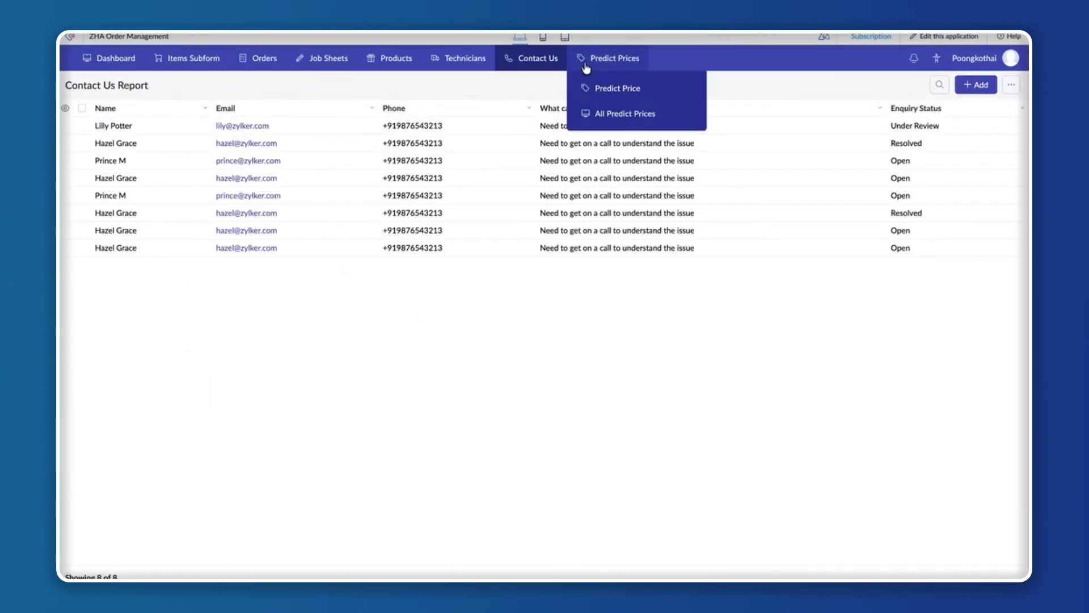
pyautogui.moveTo(531, 58)
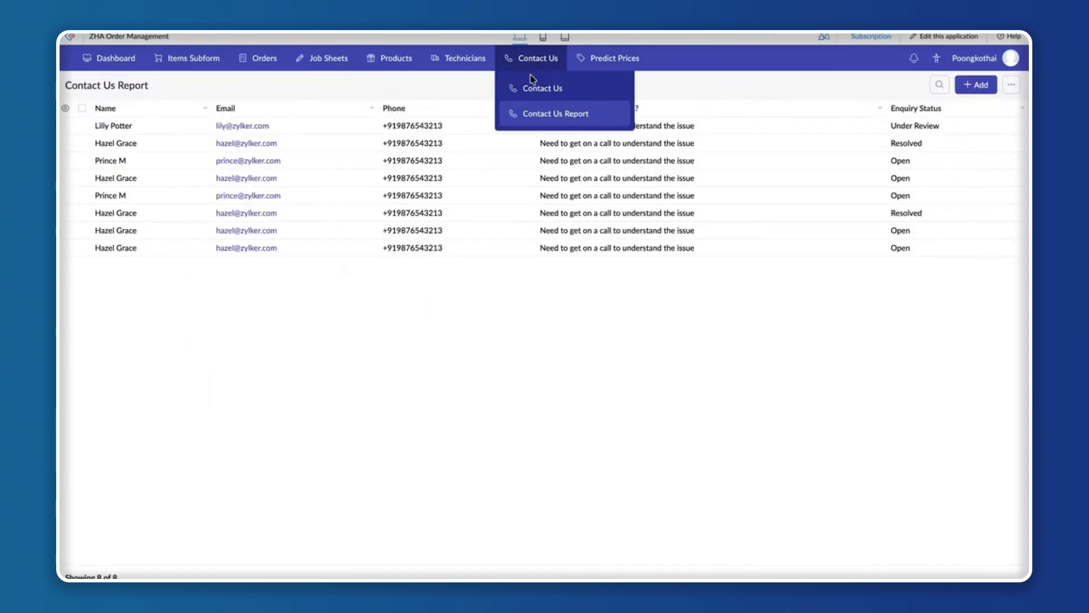
pyautogui.click(531, 89)
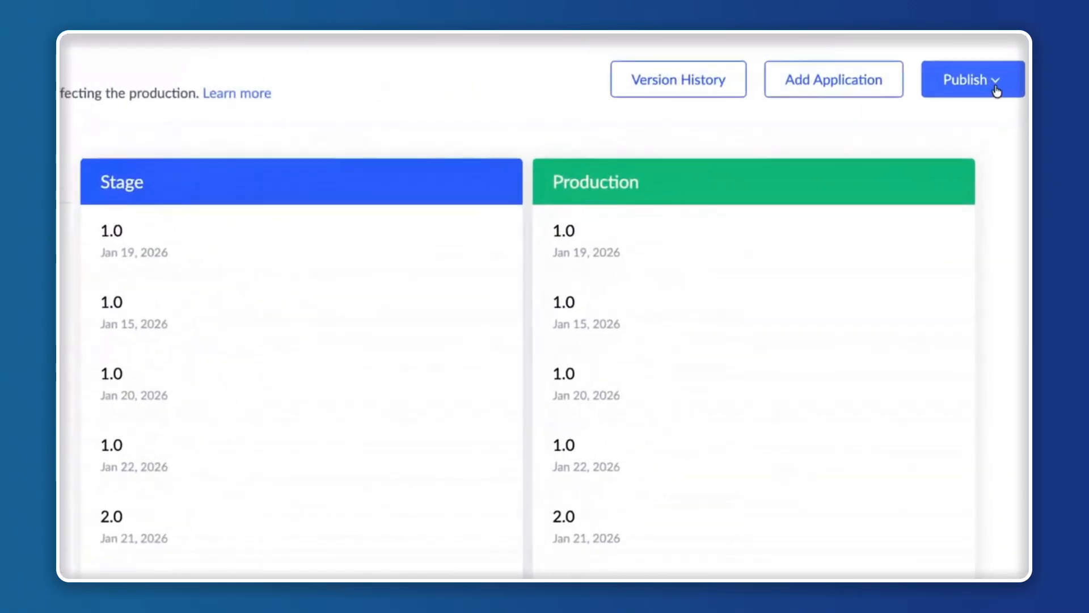
# Start a publish from Development to Stage and choose ZHA Order Management as the application.
pyautogui.click(997, 90)
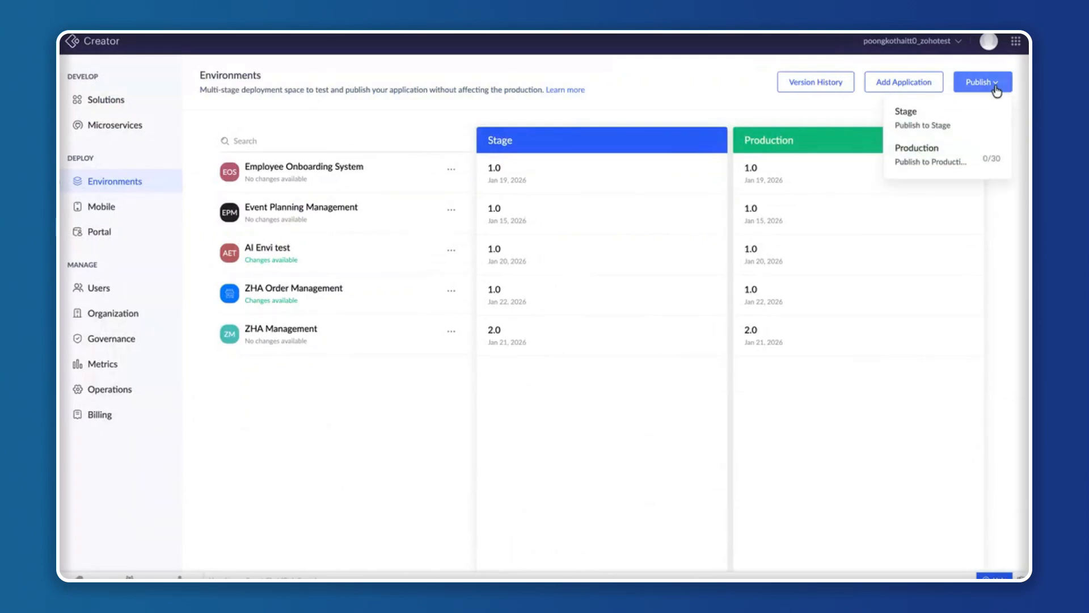
pyautogui.click(963, 124)
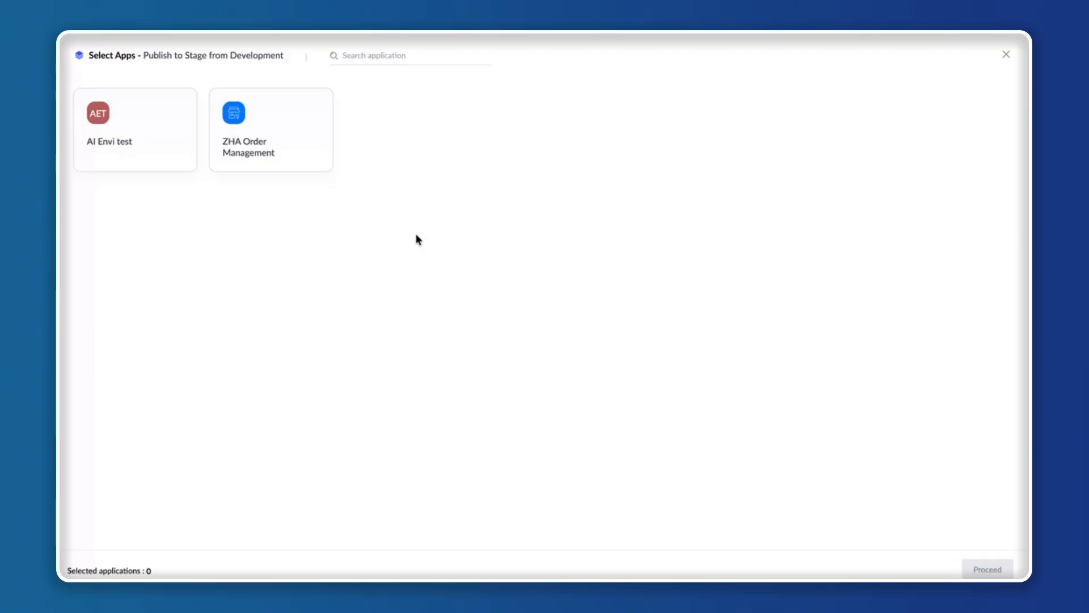
pyautogui.click(287, 140)
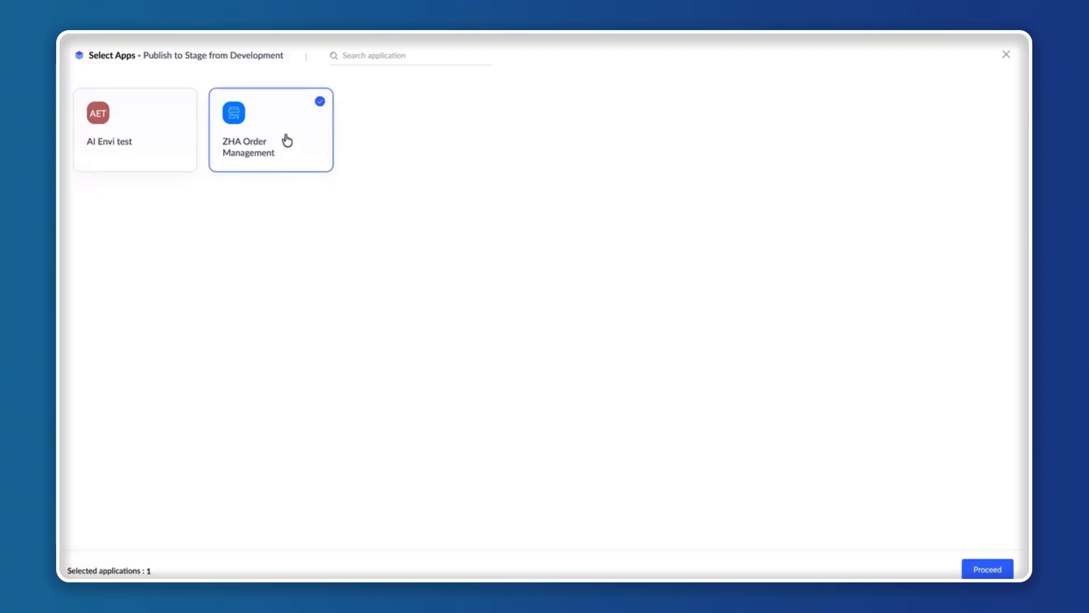
pyautogui.click(980, 570)
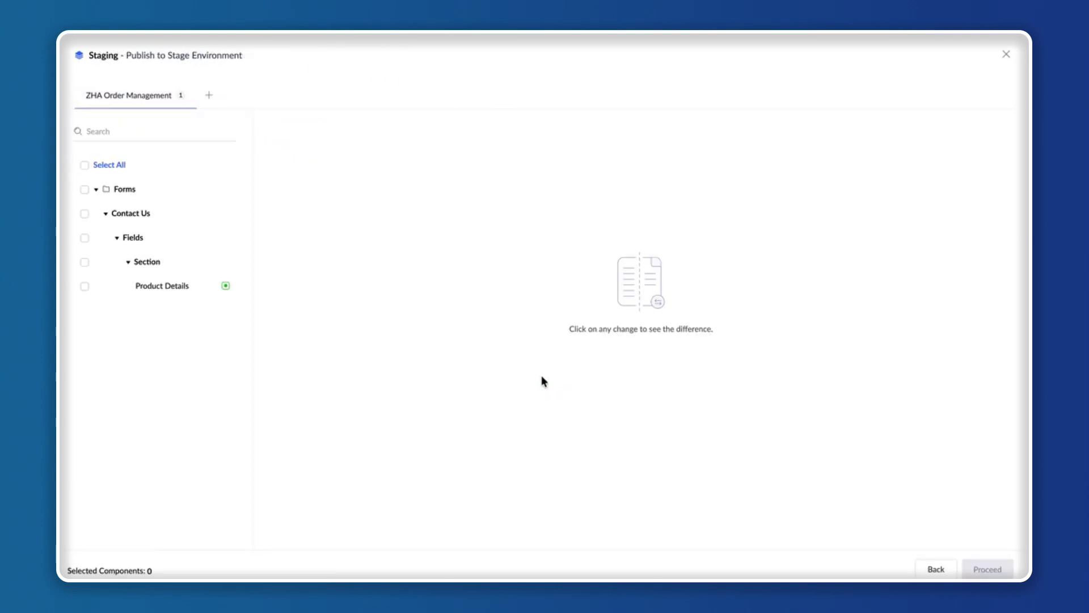
# Select all changed components for publishing, inspect the Product Details field's code difference, and continue to the version details.
pyautogui.click(84, 166)
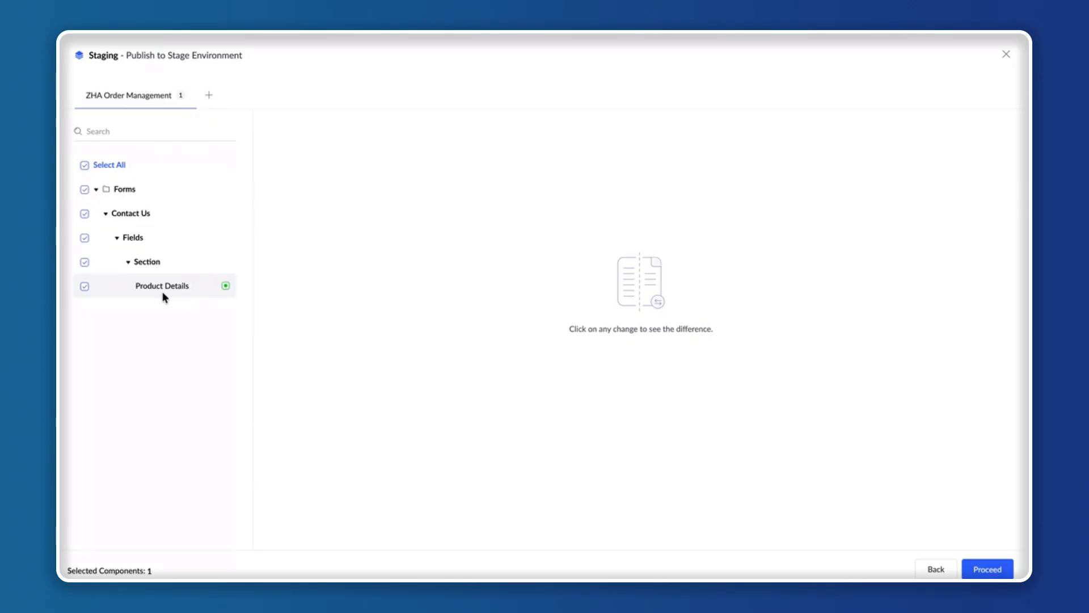
pyautogui.click(225, 287)
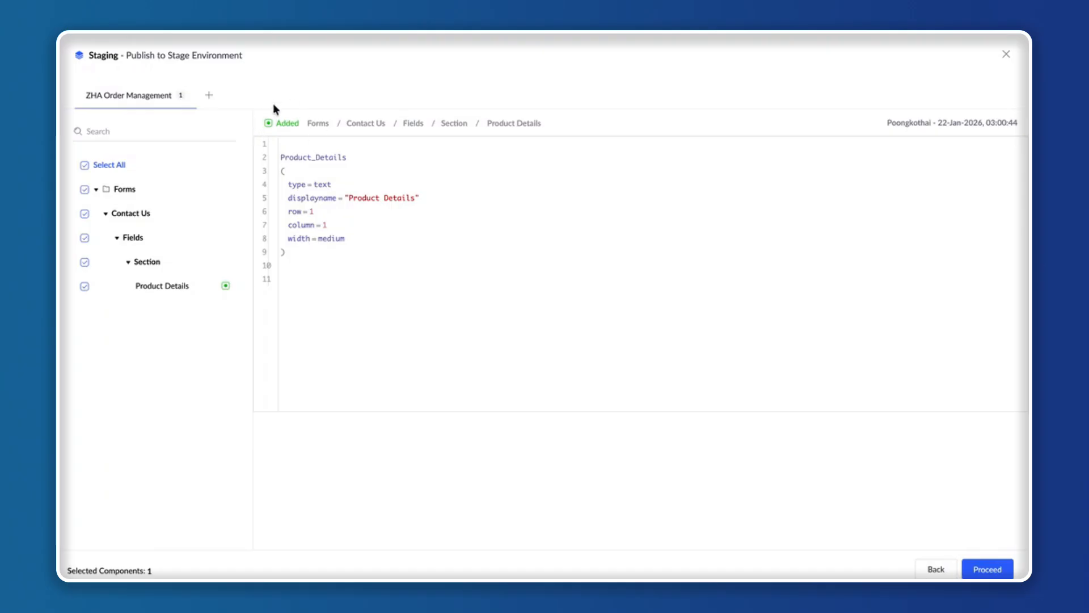
pyautogui.click(990, 569)
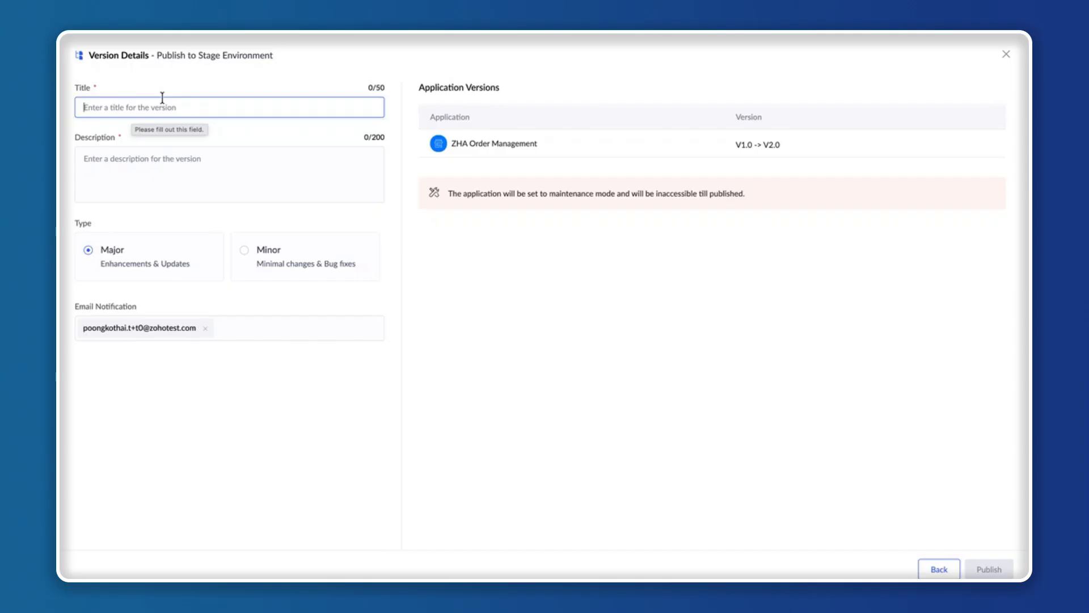
# Title the version "Changes - Contact us - Product Details" and describe it as "Changes - Contact us - Product Details - added new field".
pyautogui.write('Changes -')
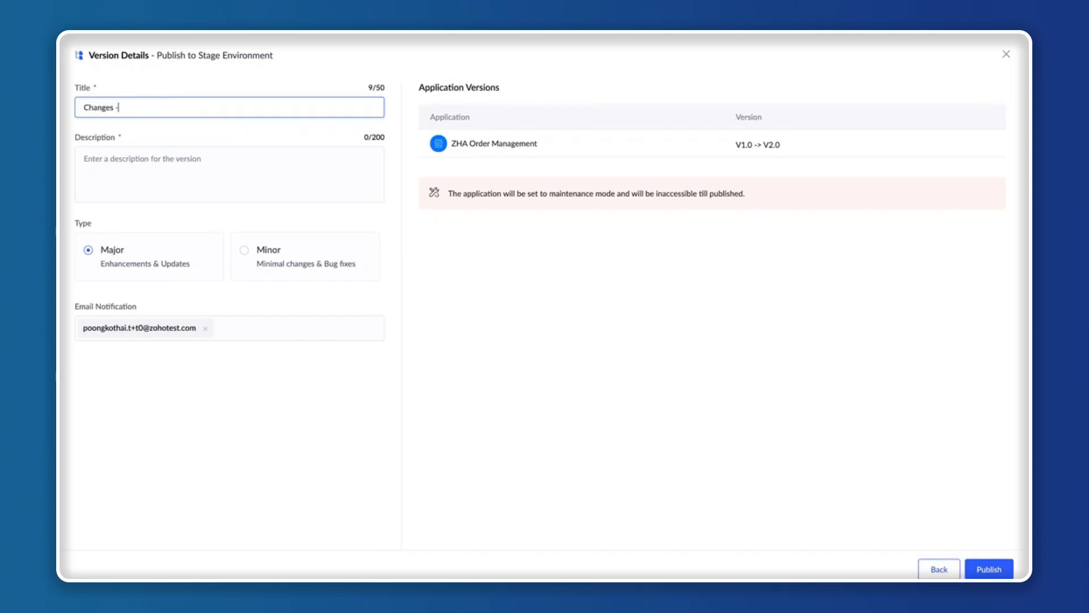
pyautogui.write(' Cont')
pyautogui.write('act us - Product Details')
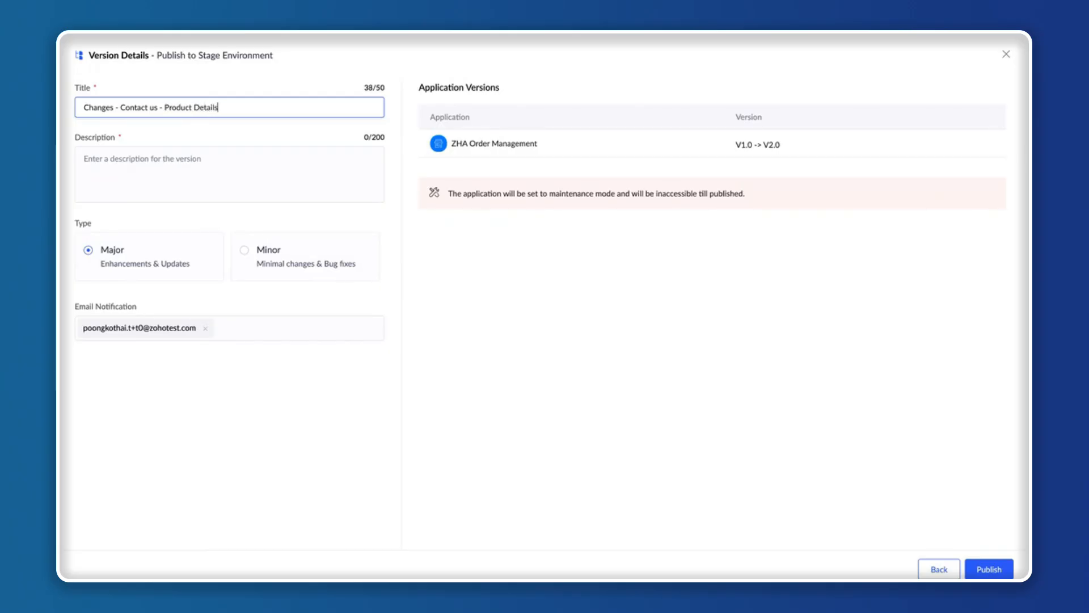
pyautogui.hotkey('ctrl', 'a')
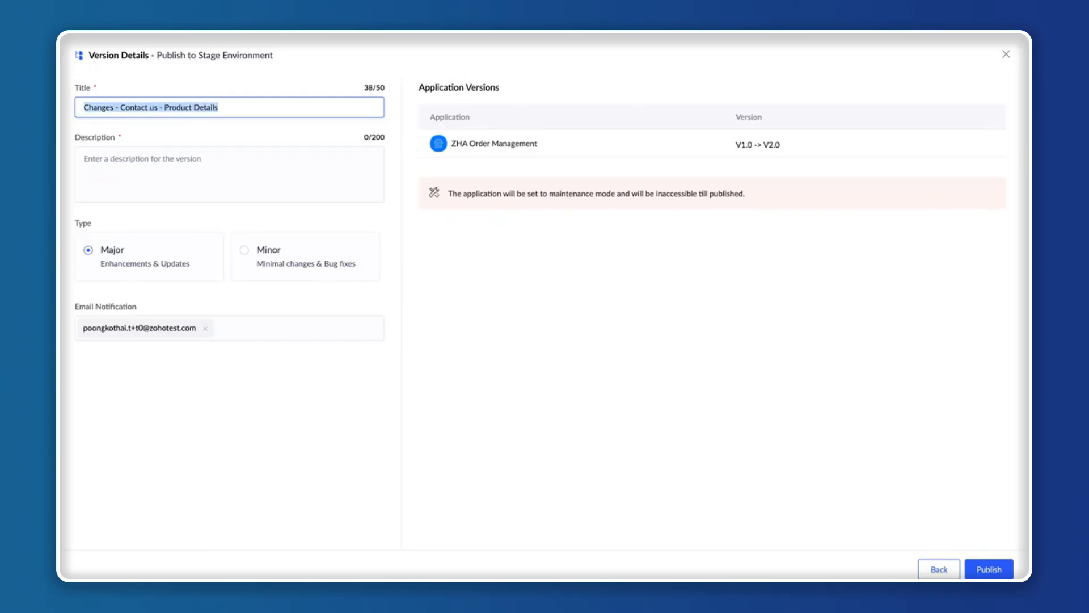
pyautogui.hotkey('ctrl', 'c')
pyautogui.click(117, 159)
pyautogui.hotkey('ctrl', 'v')
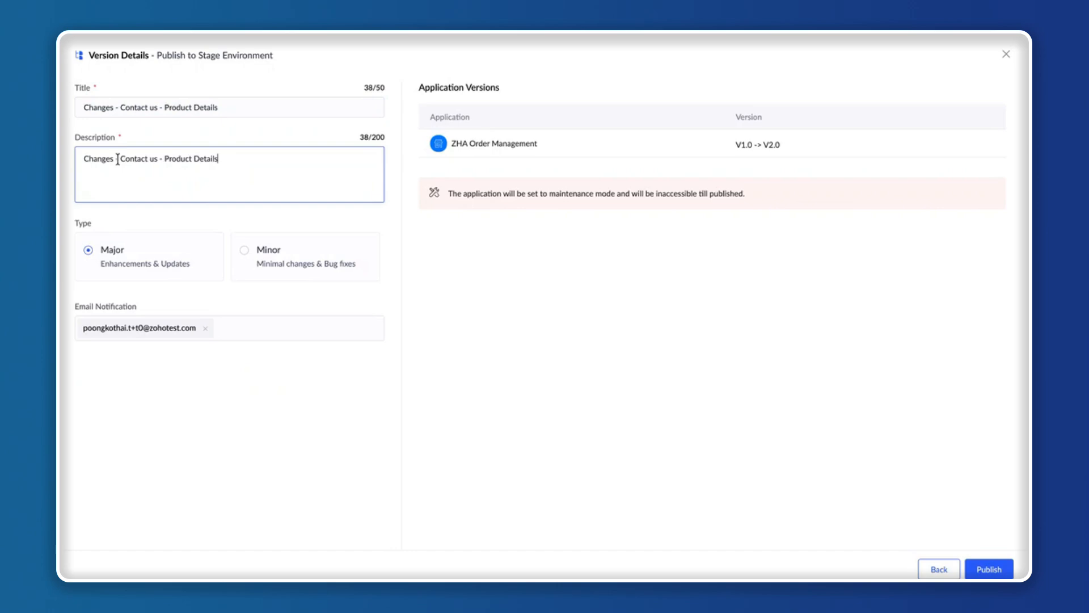
pyautogui.write('- added new')
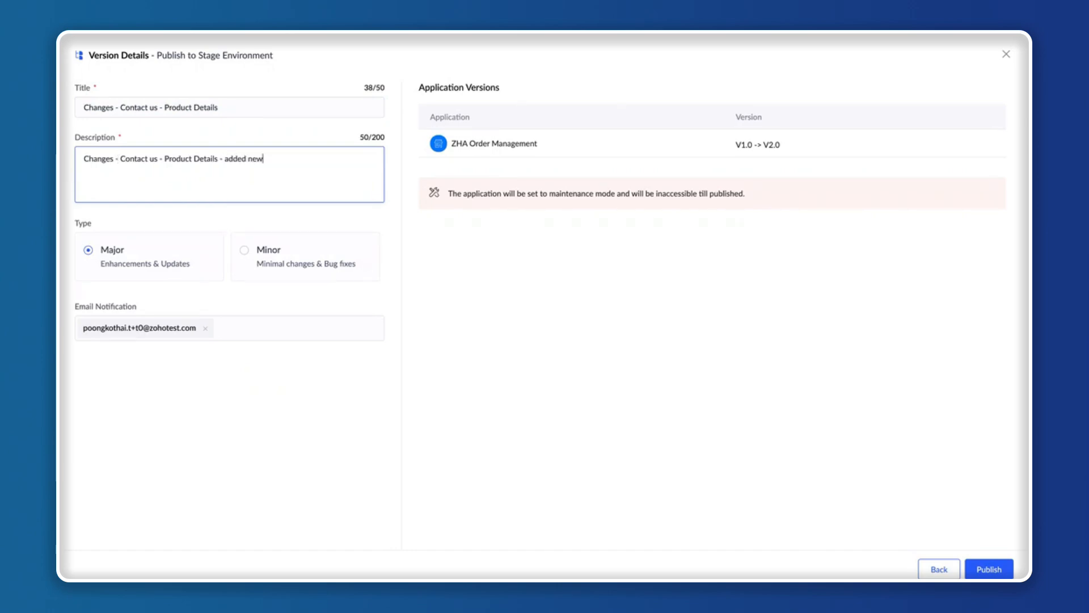
pyautogui.write(' field')
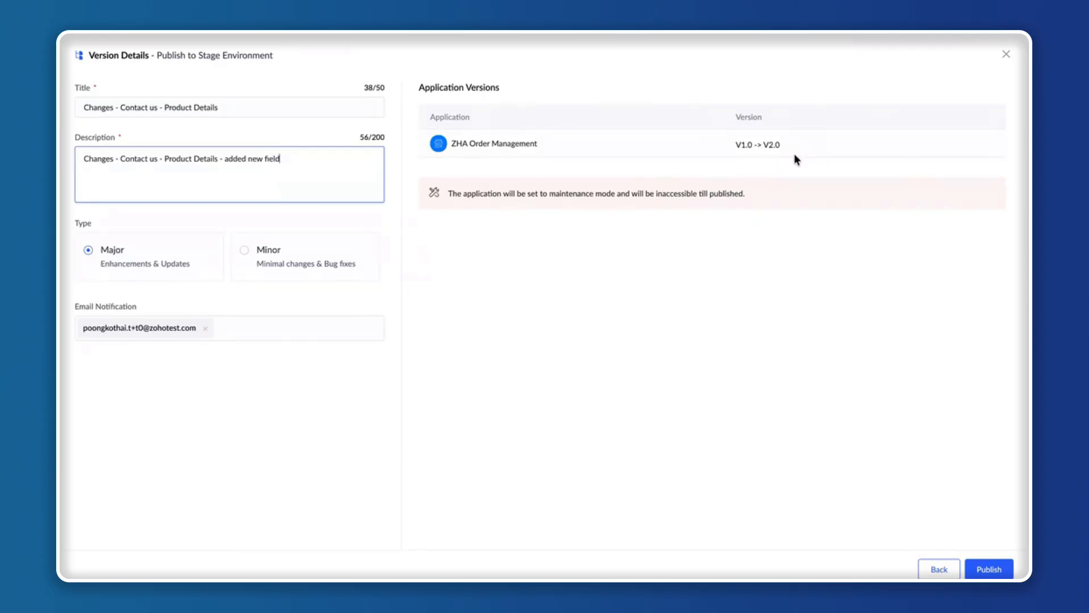
# Set the version type to Minor.
pyautogui.click(365, 254)
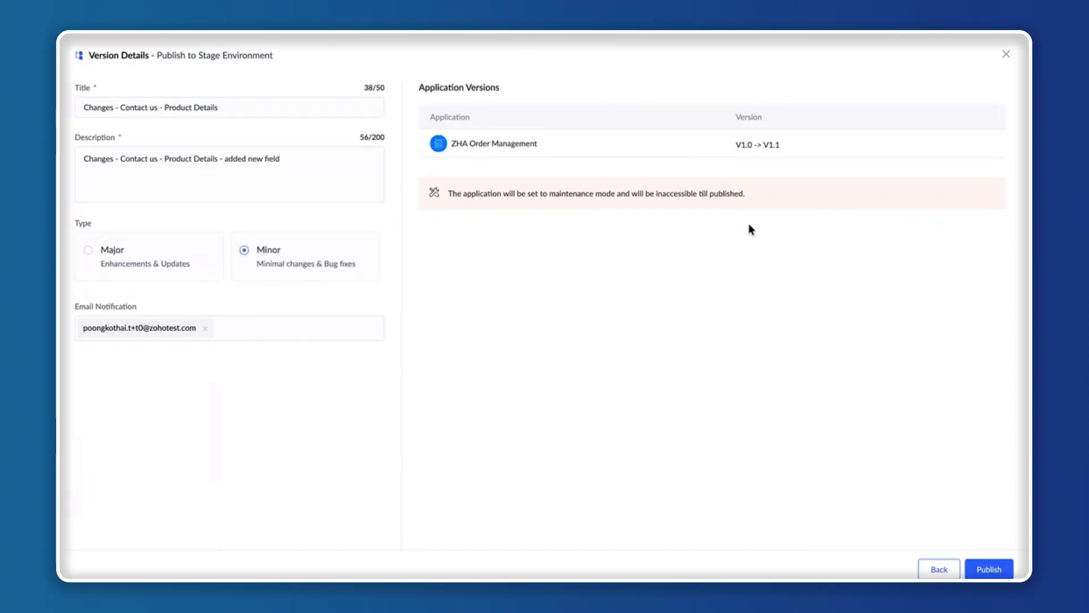
pyautogui.click(297, 158)
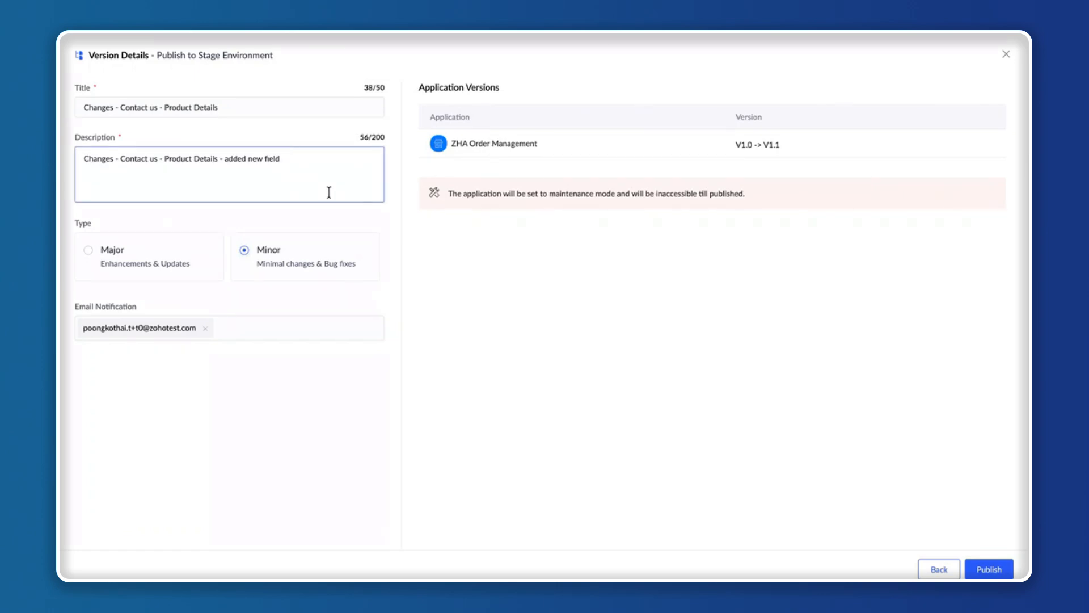
pyautogui.click(291, 278)
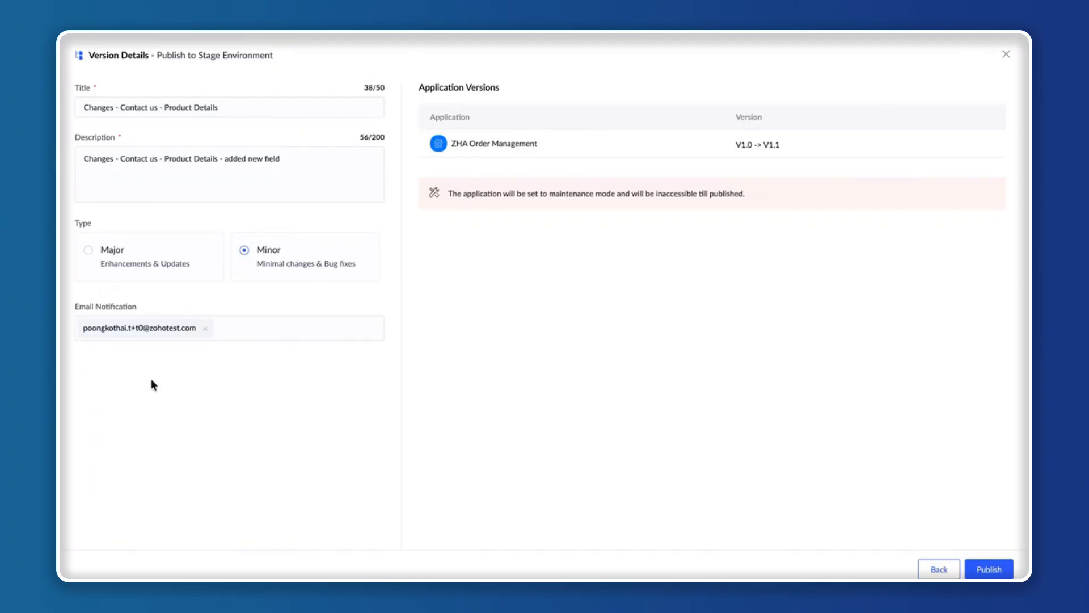
# Replace the notification recipient with another e-mail address and publish the version to the Stage environment.
pyautogui.click(205, 328)
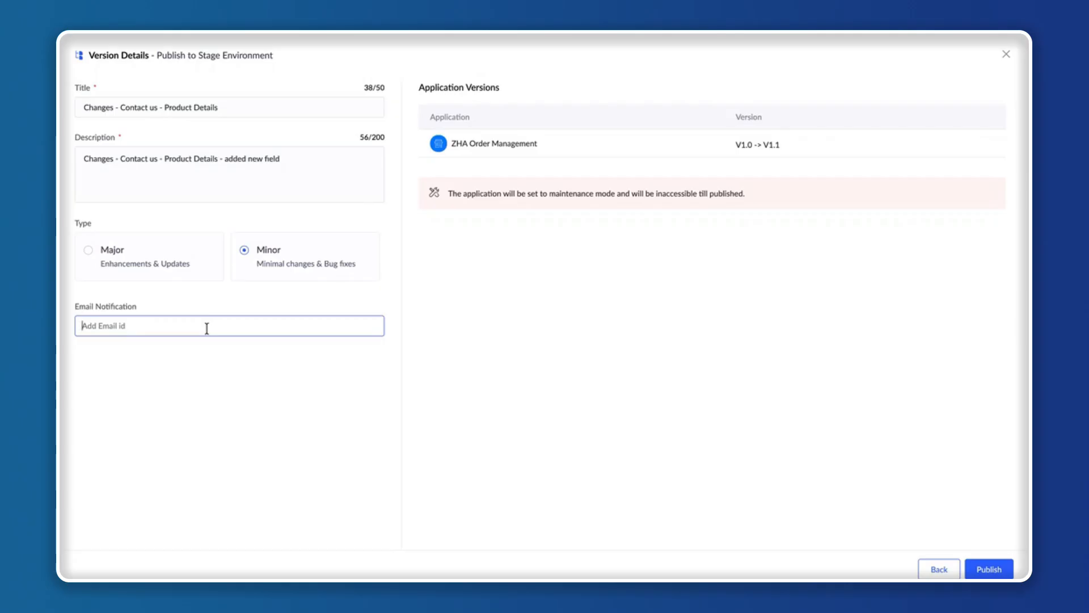
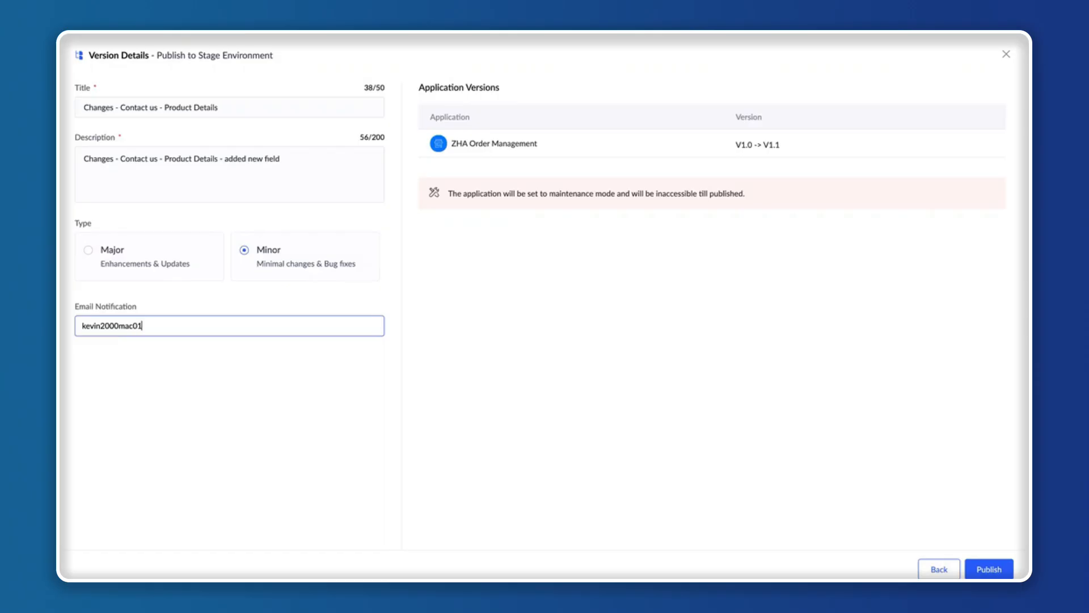
pyautogui.press('Return')
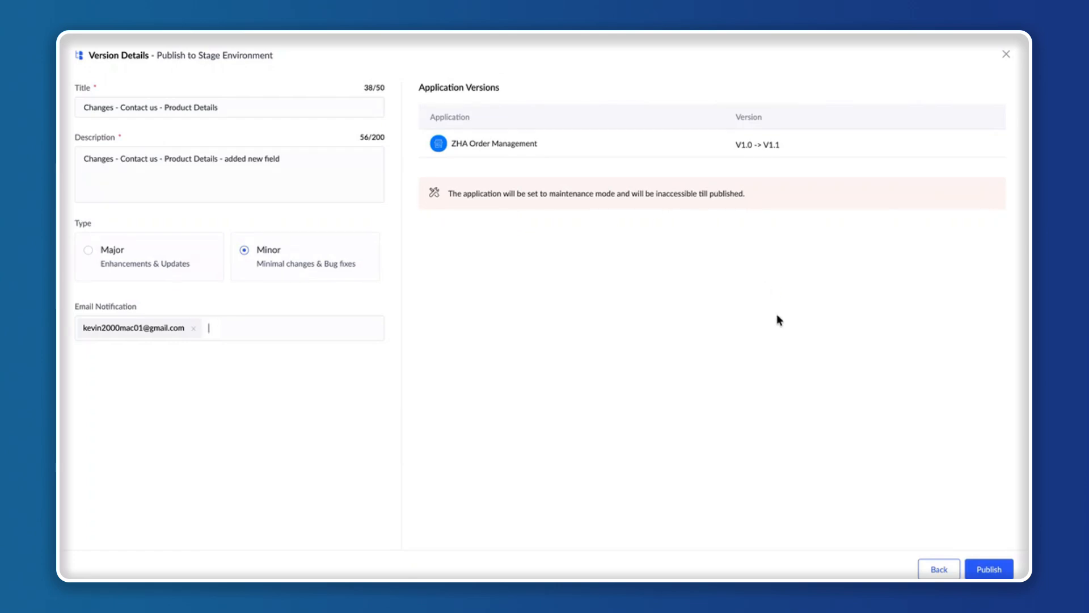
pyautogui.click(986, 568)
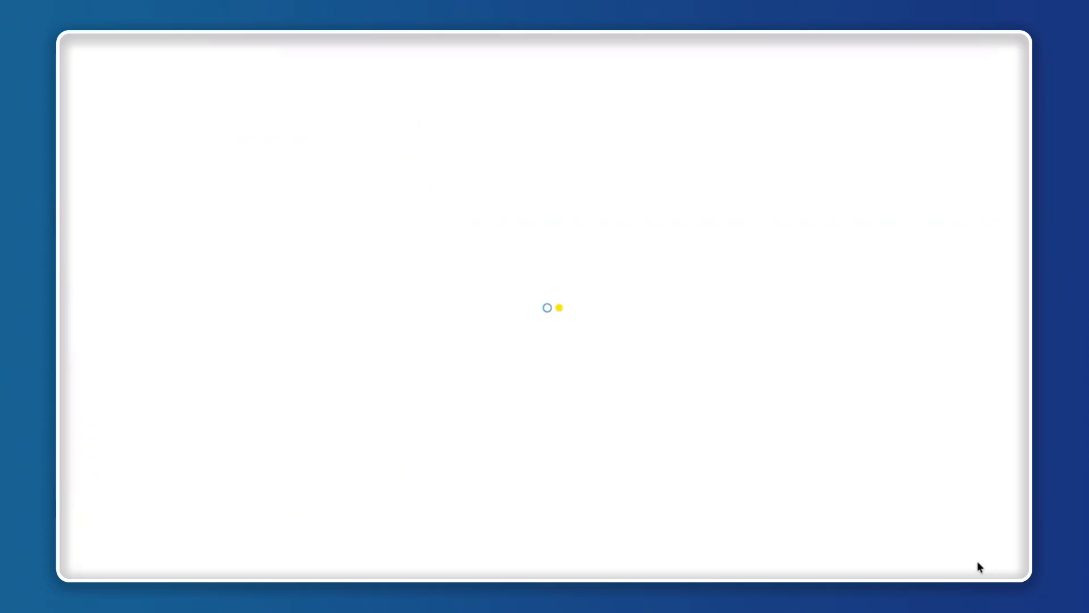
pyautogui.click(542, 356)
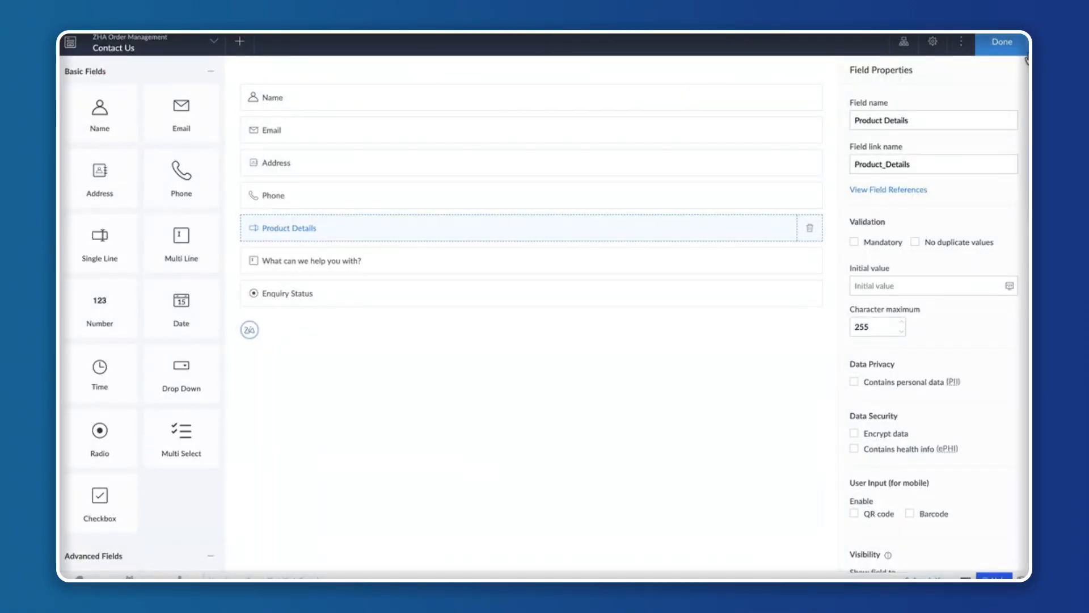
# Finish editing the Contact Us form in the form builder and check the Contact Us form in the Stage environment.
pyautogui.click(1002, 45)
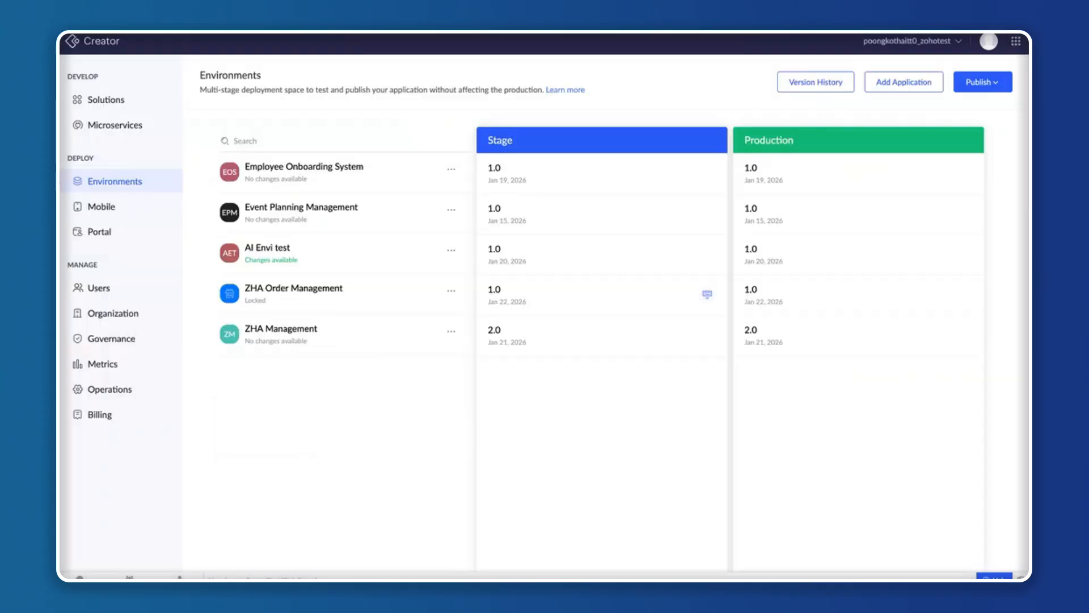
pyautogui.click(279, 291)
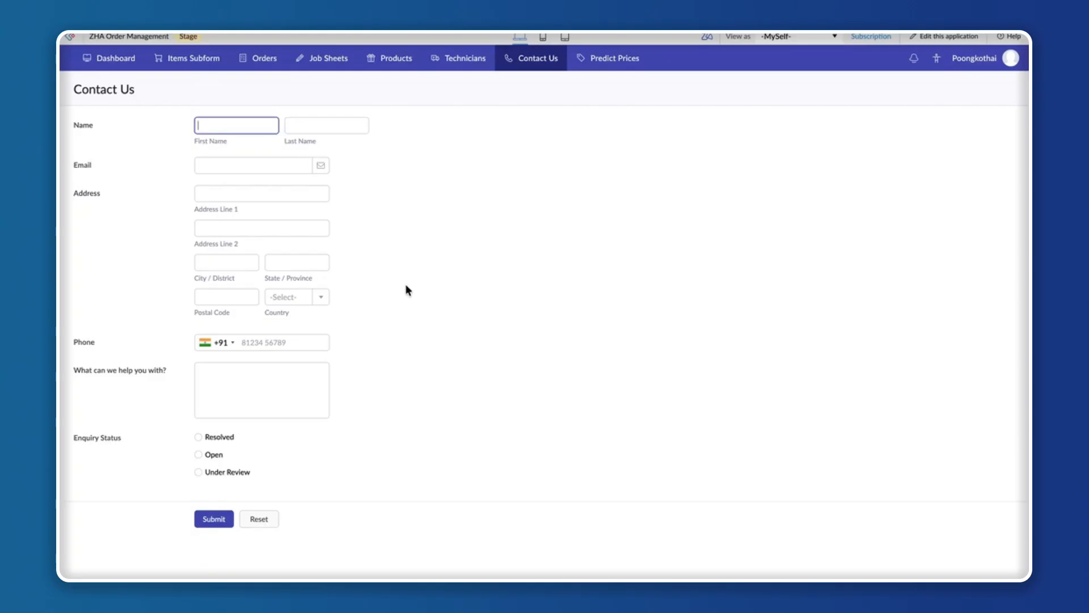
# Refresh the Contact Us form in the Stage and Production environments to compare their fields.
pyautogui.press('super+r')
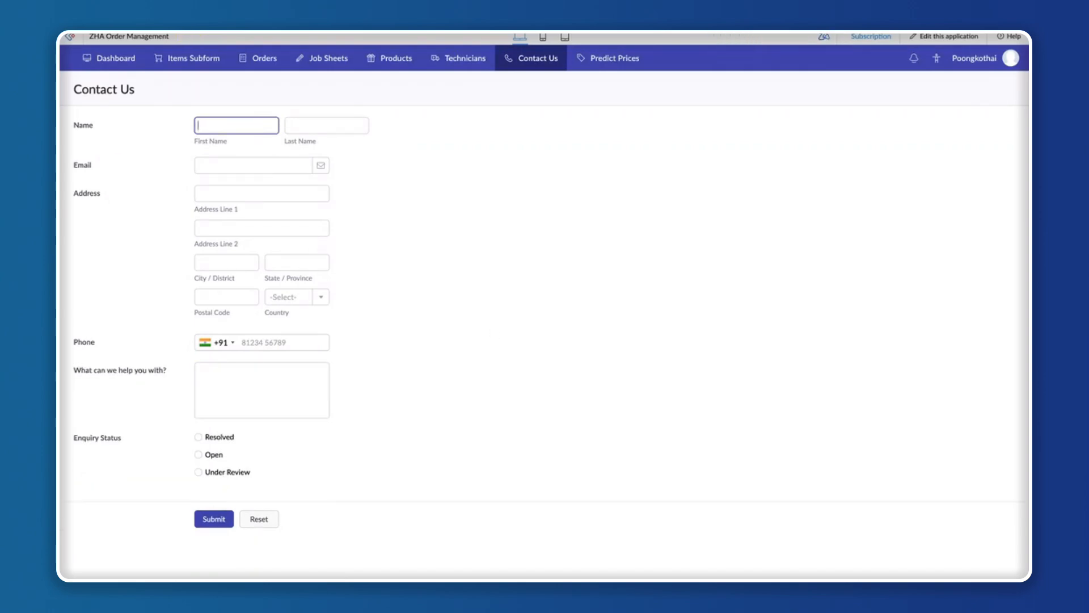
pyautogui.press('super+r')
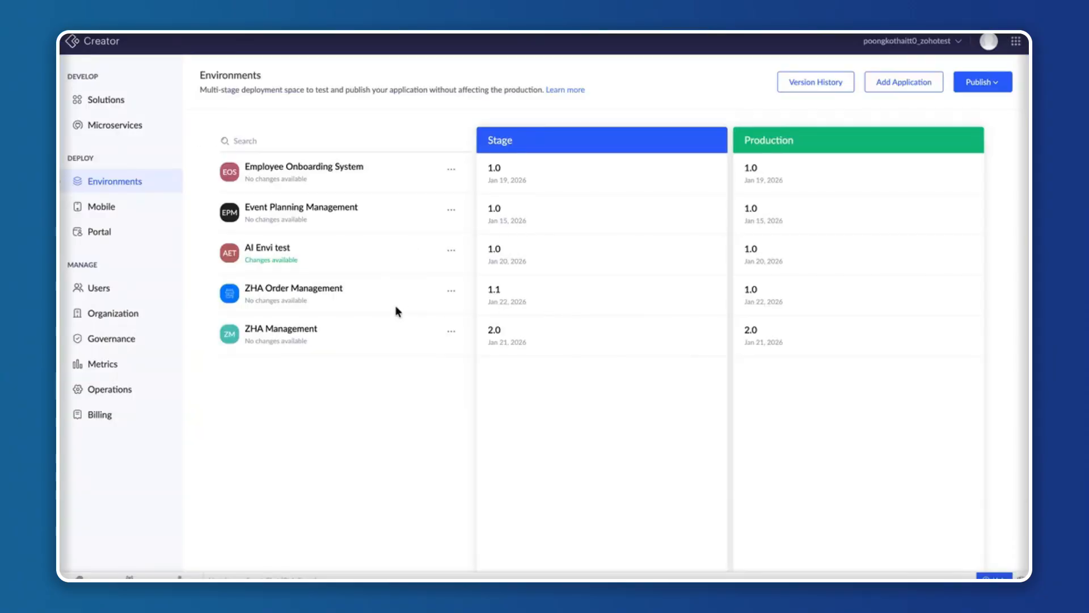
# Select version V1.1 "Changes - Contact us - Product Details" of ZHA Order Management for publishing to the Production environment.
pyautogui.click(986, 85)
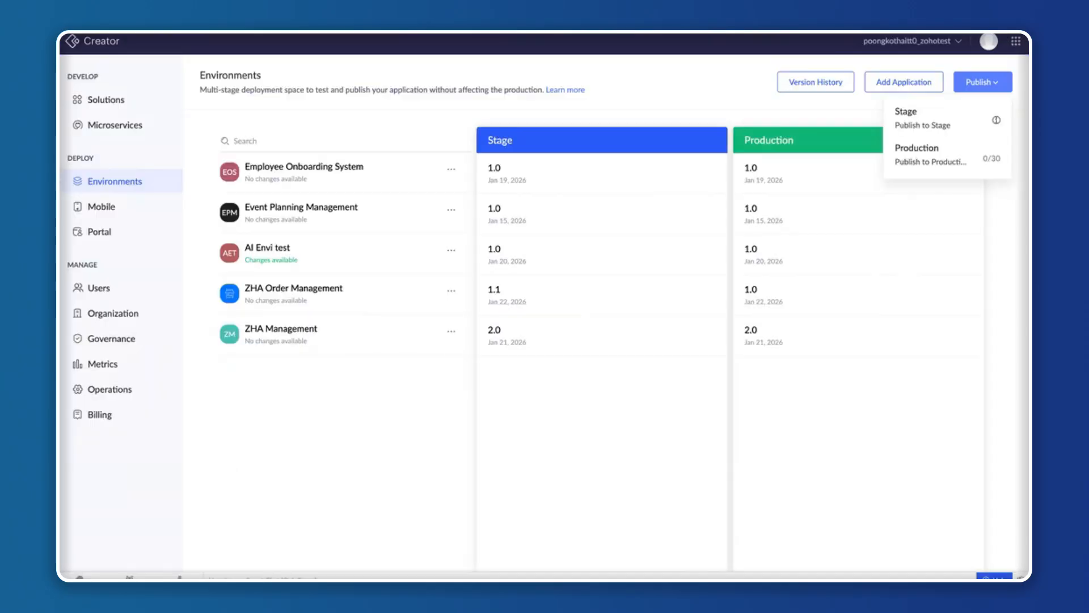
pyautogui.click(939, 173)
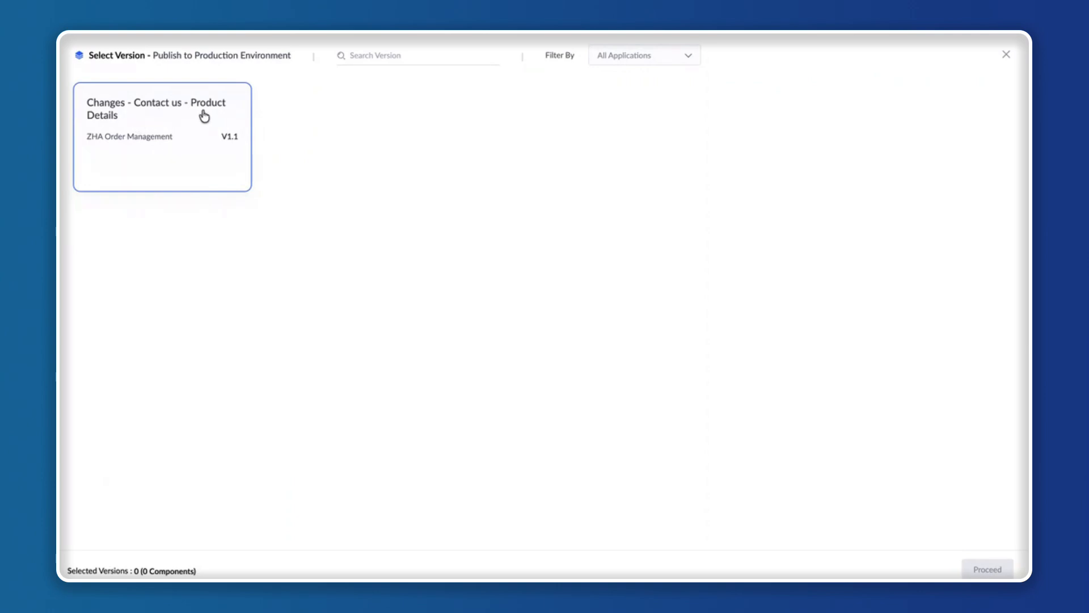
pyautogui.click(190, 158)
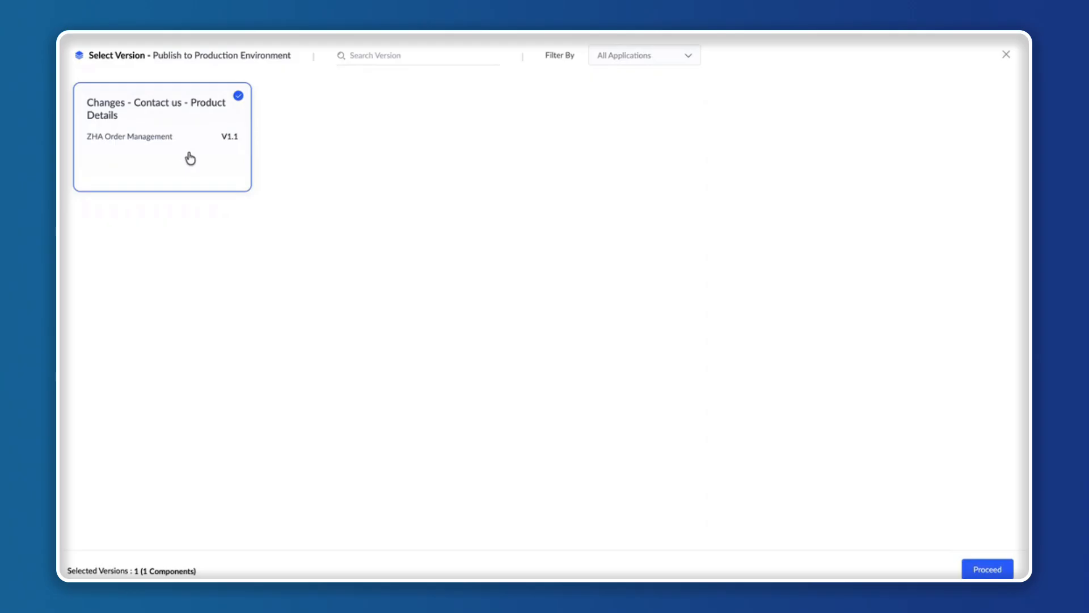
pyautogui.click(981, 569)
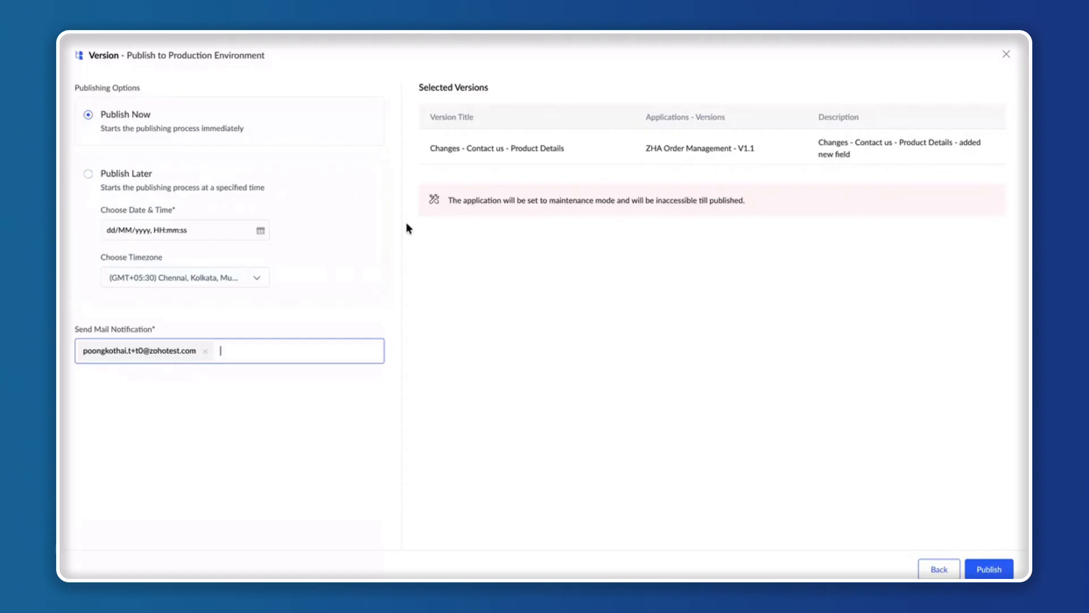
# Set the publishing option to Publish Now and check the "Publish to Stage Completed" message in Gmail.
pyautogui.click(100, 175)
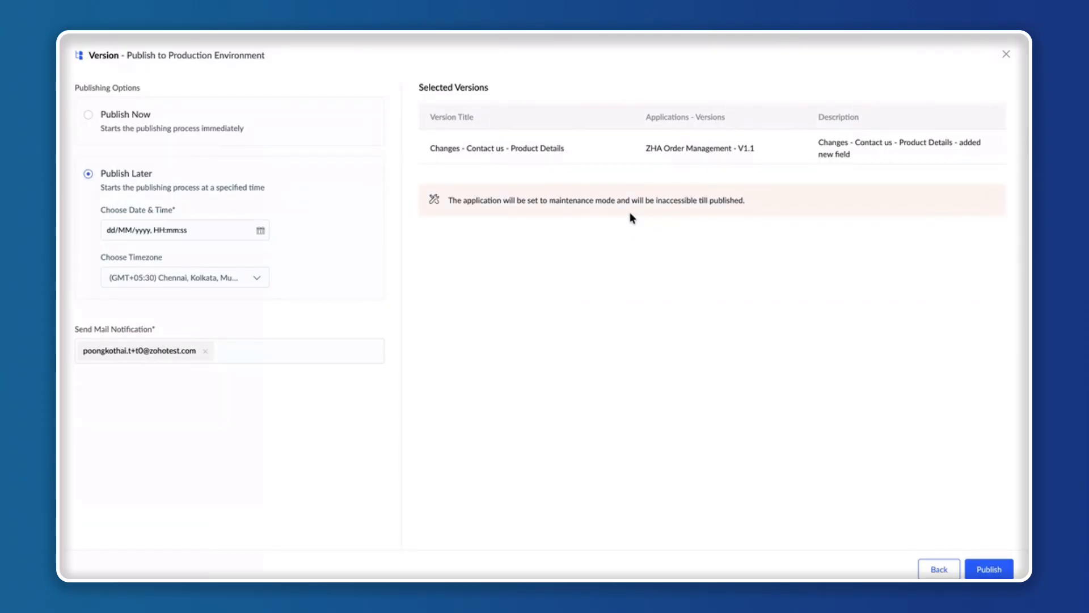
pyautogui.click(88, 117)
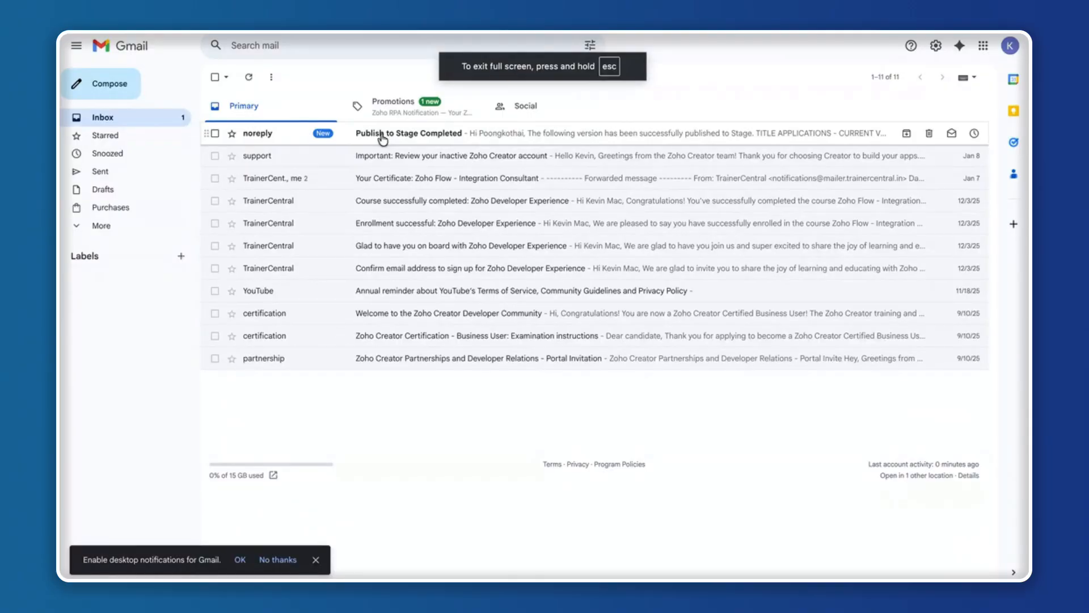
pyautogui.click(381, 138)
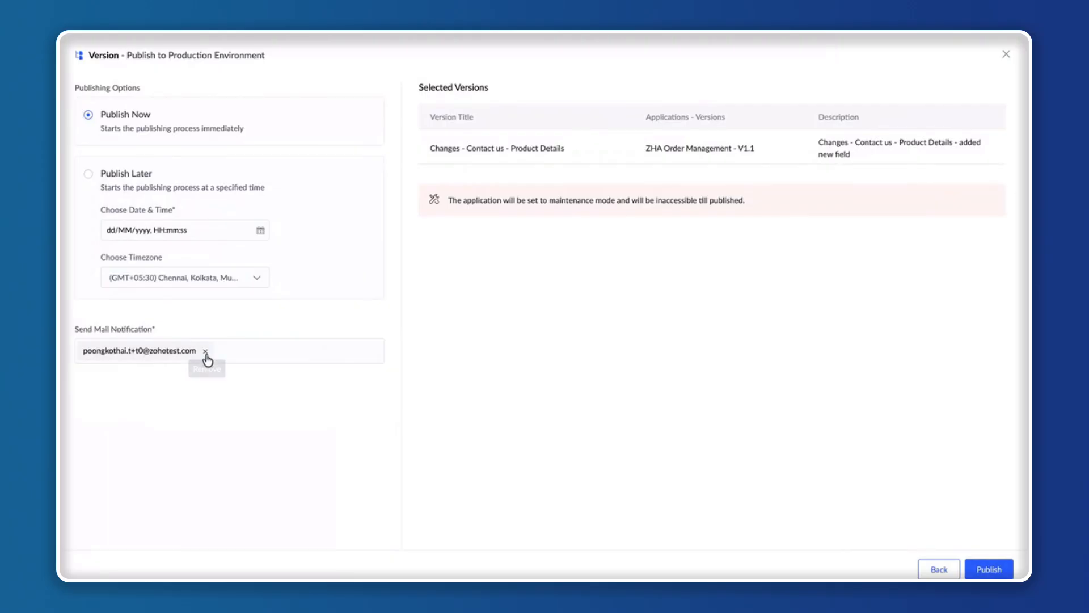
# Remove the existing e-mail notification recipient and publish the selected version to the Production environment.
pyautogui.click(206, 354)
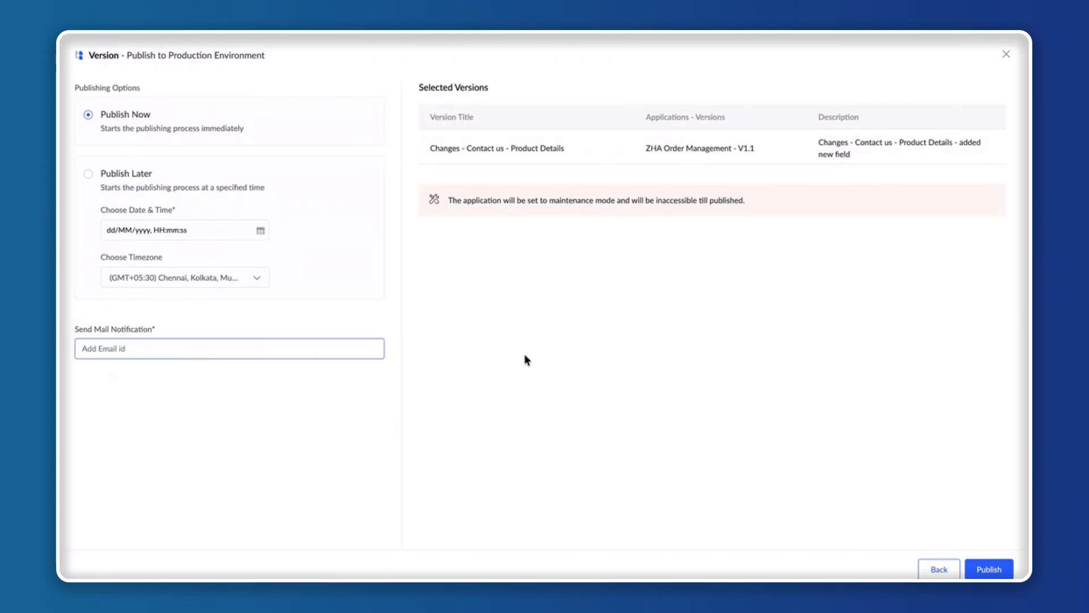
pyautogui.click(988, 570)
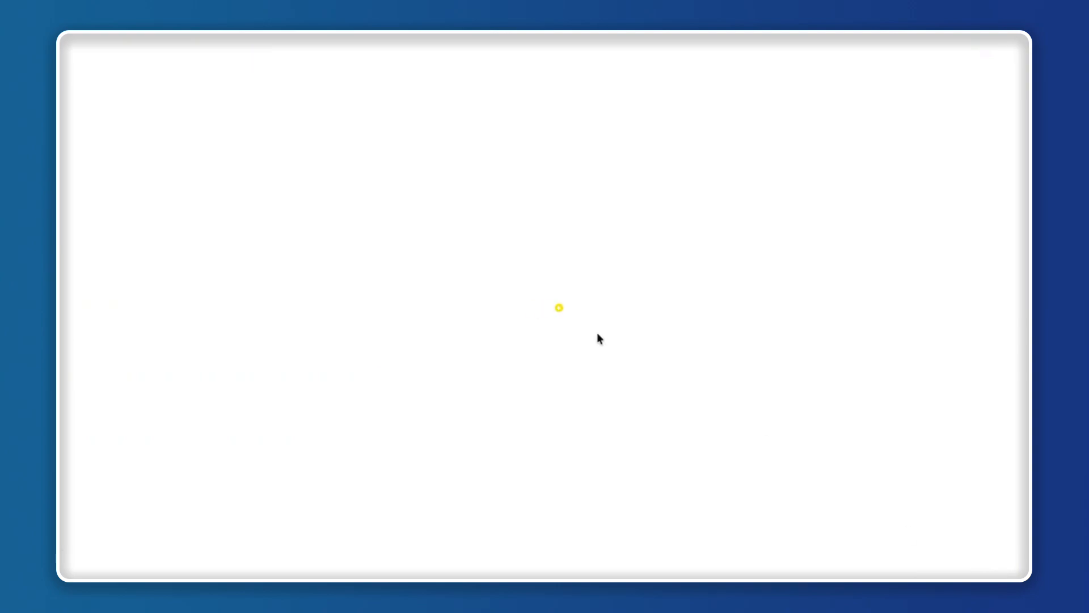
pyautogui.click(548, 357)
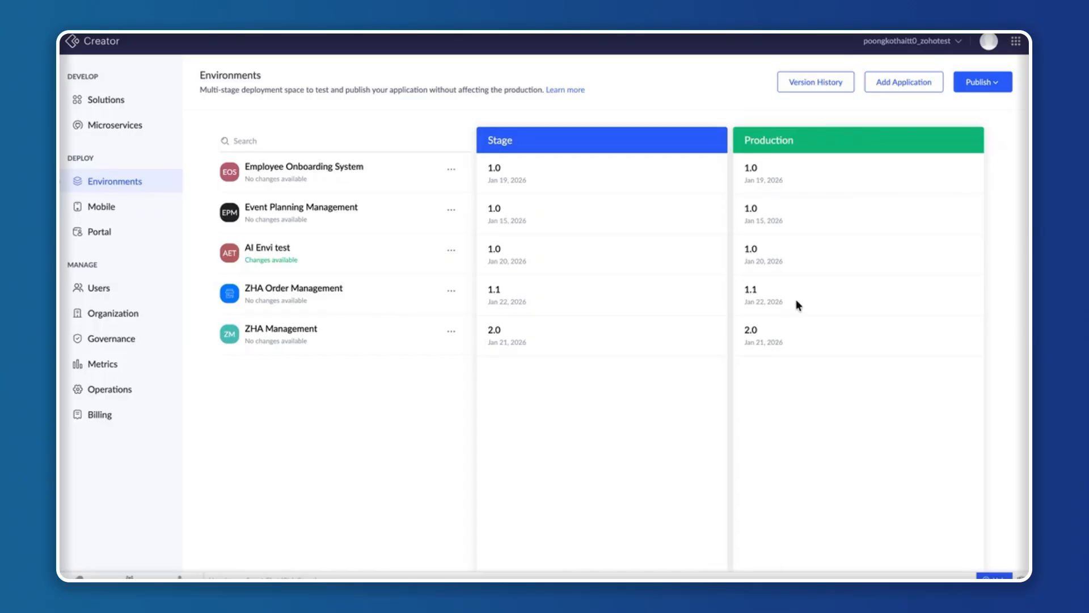
# Reload the Contact Us form in the Production environment to check for the Product Details field.
pyautogui.click(216, 31)
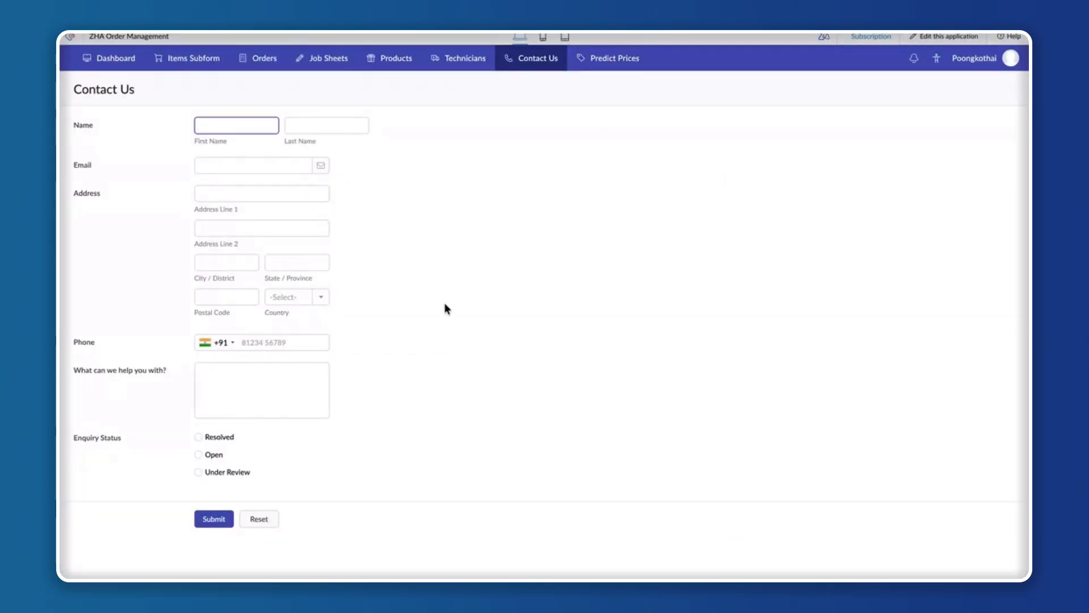
pyautogui.press('super+r')
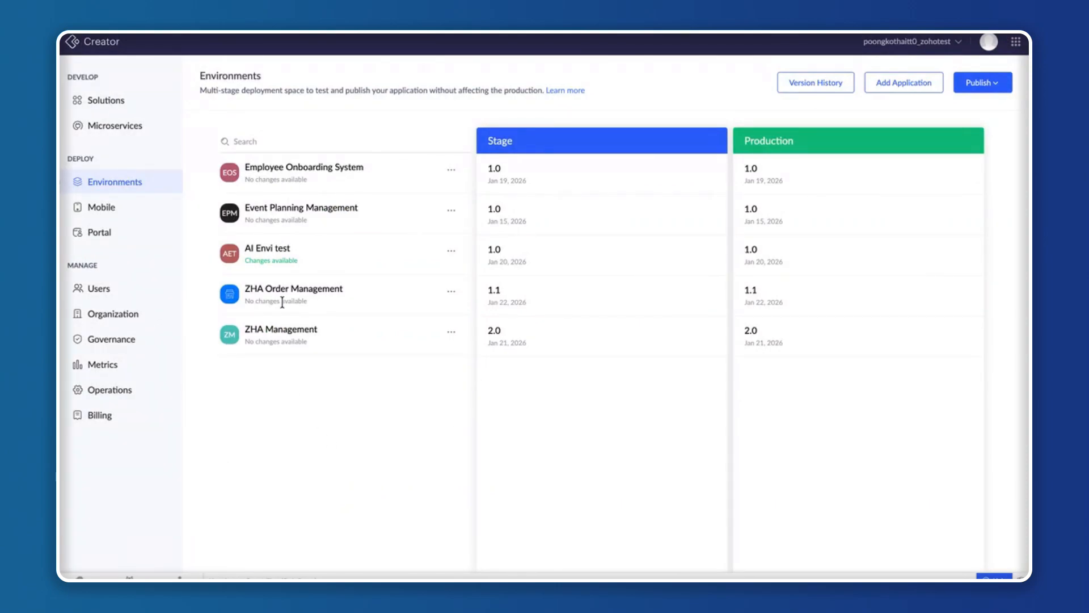
# In ZHA Order Management's Development environment settings, add demouser_1 as a User with the Inventory Manager permission and Inventory Manager role.
pyautogui.click(451, 294)
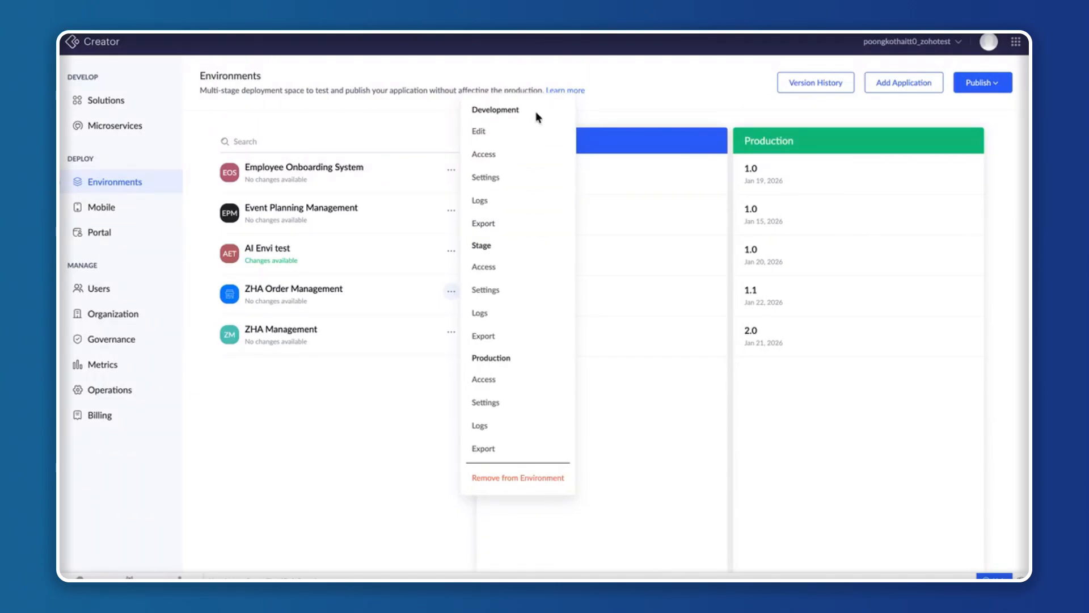
pyautogui.click(503, 181)
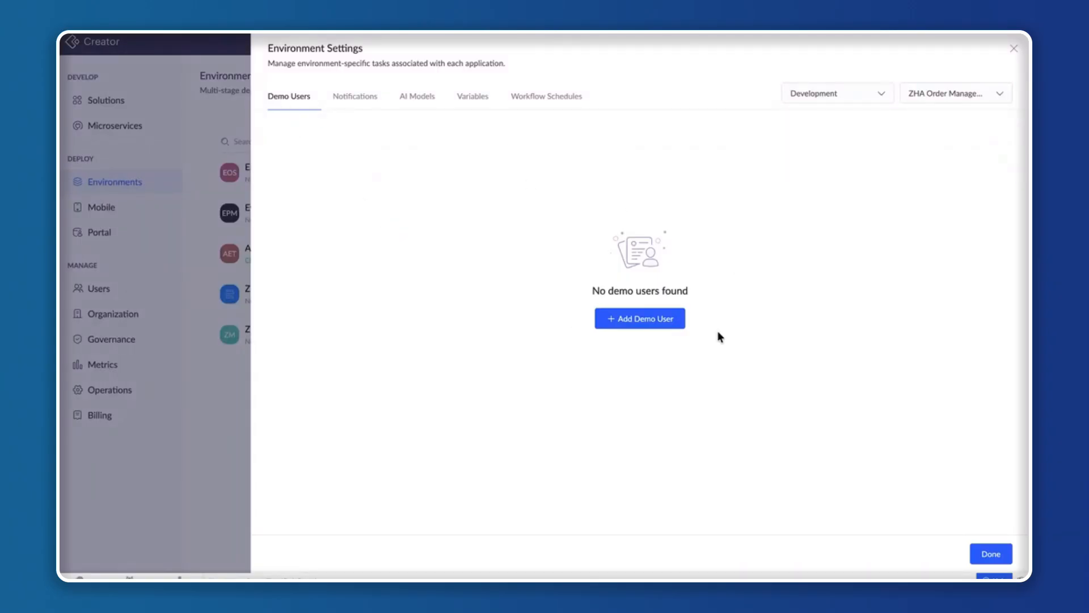
pyautogui.click(648, 327)
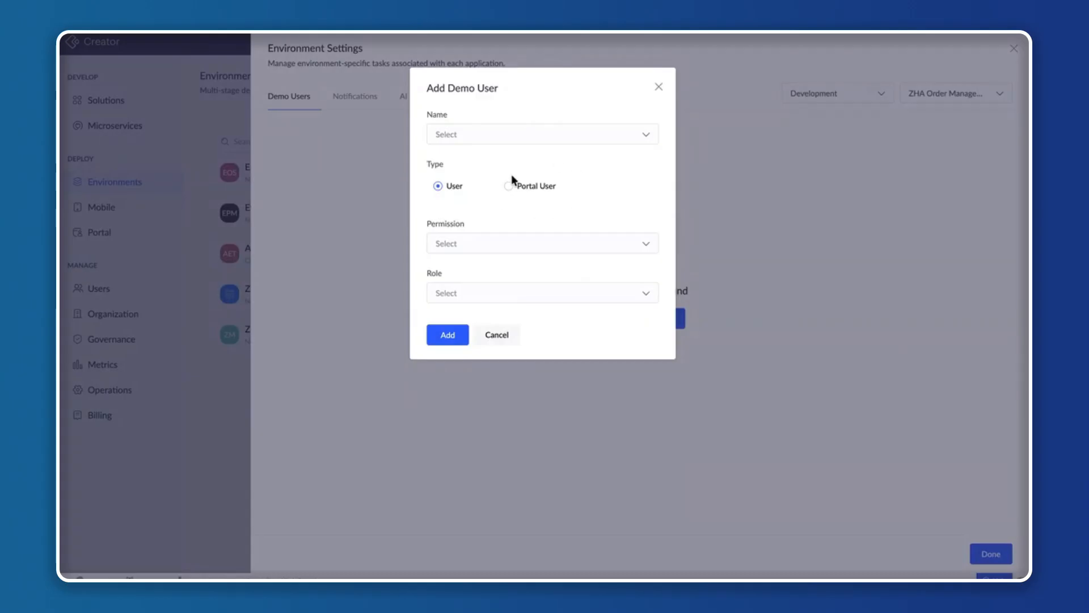
pyautogui.click(526, 134)
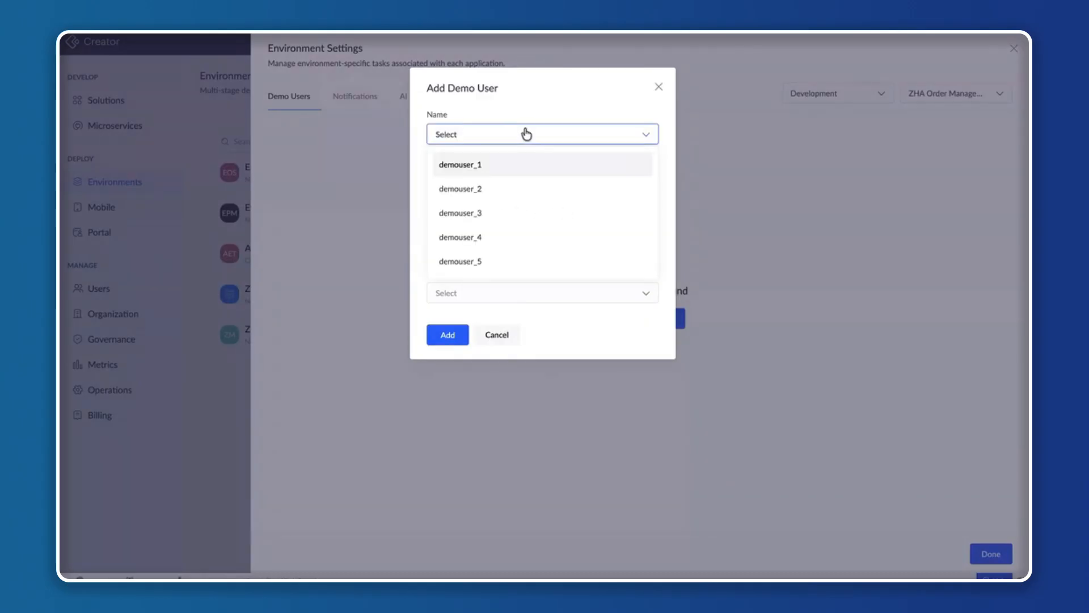
pyautogui.click(487, 167)
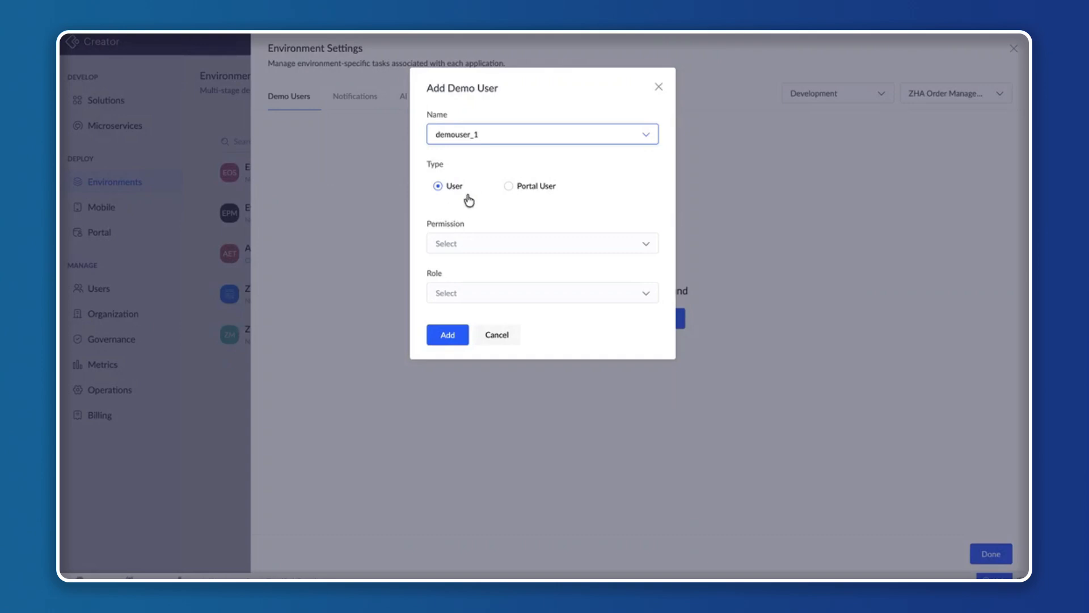
pyautogui.click(478, 248)
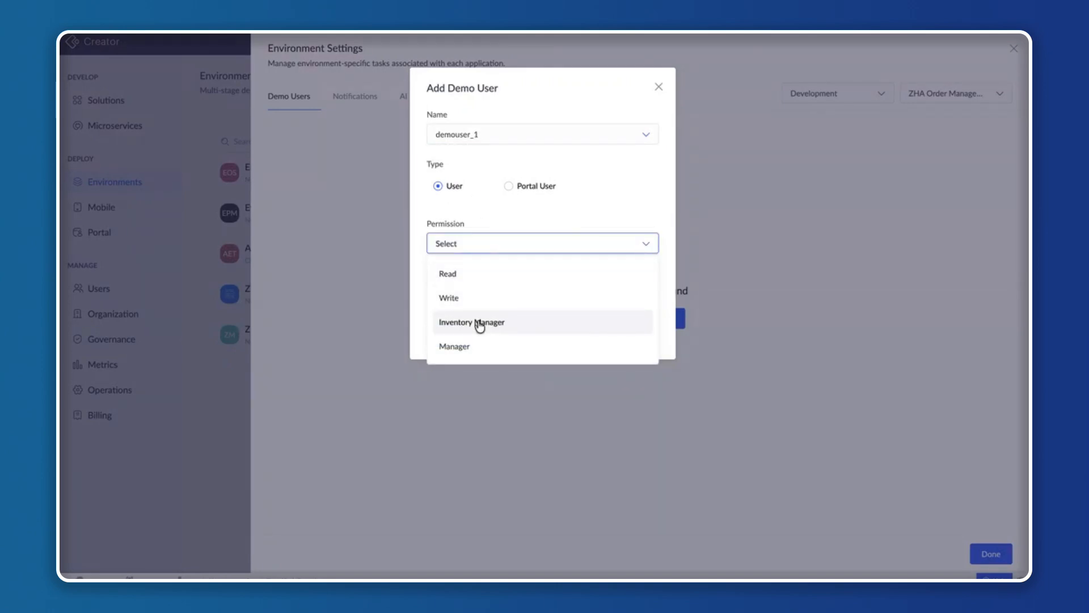
pyautogui.click(480, 324)
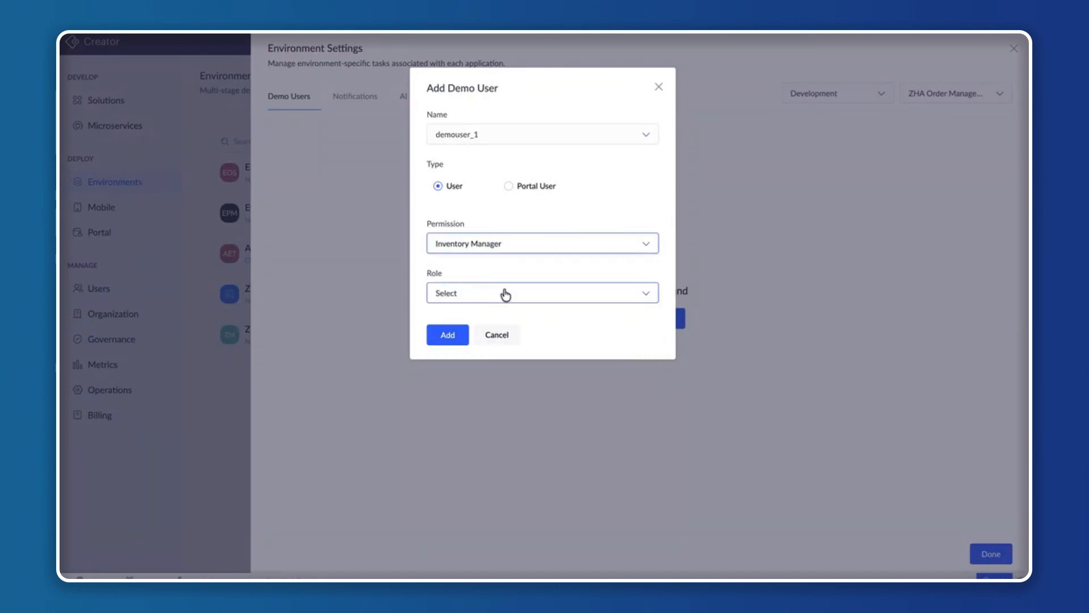
pyautogui.click(506, 294)
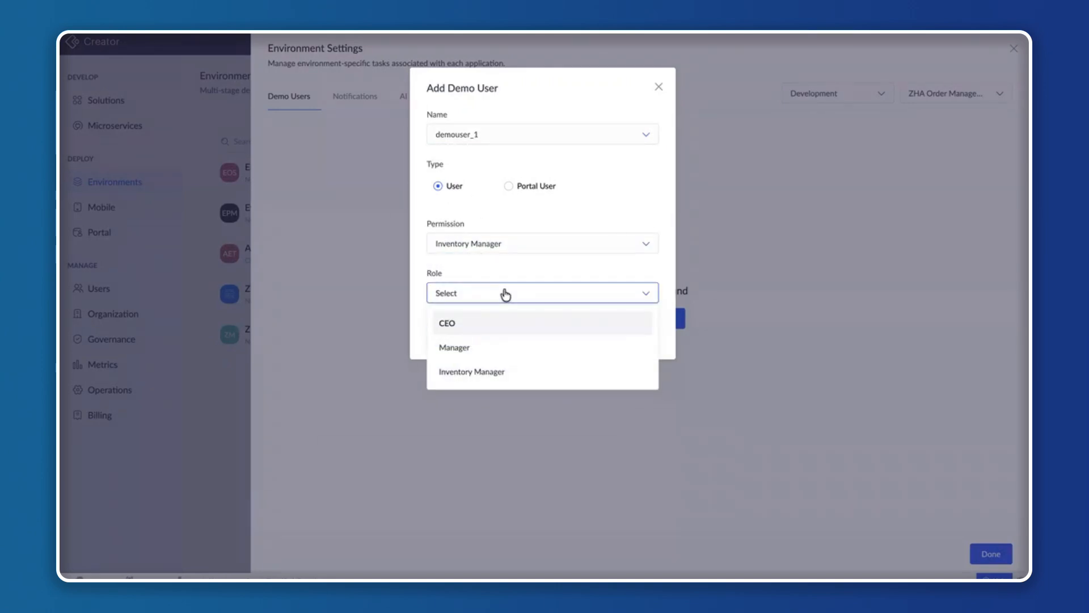
pyautogui.click(486, 376)
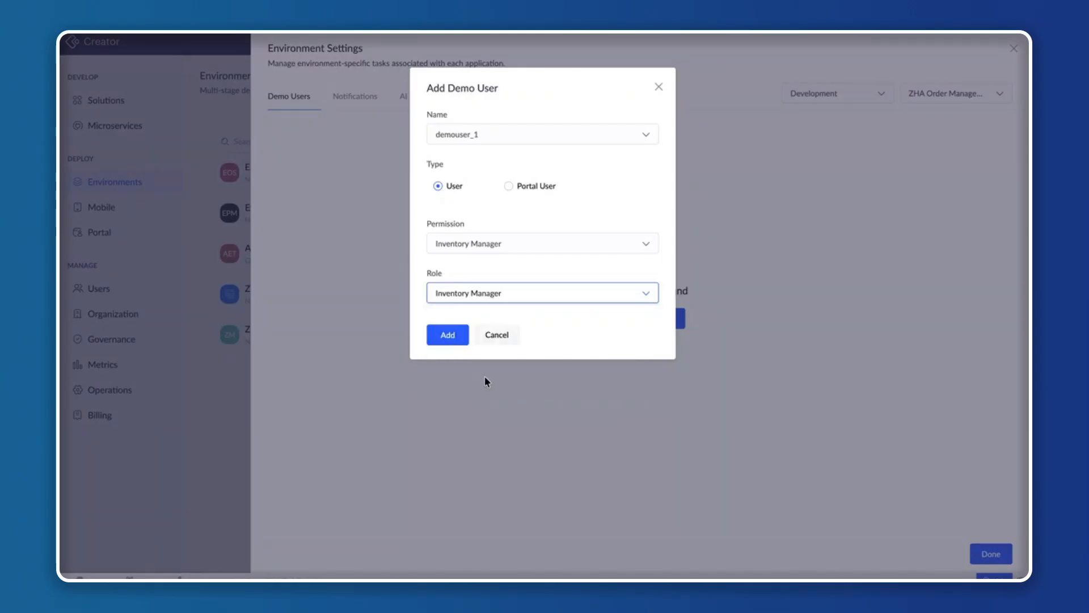
pyautogui.click(448, 336)
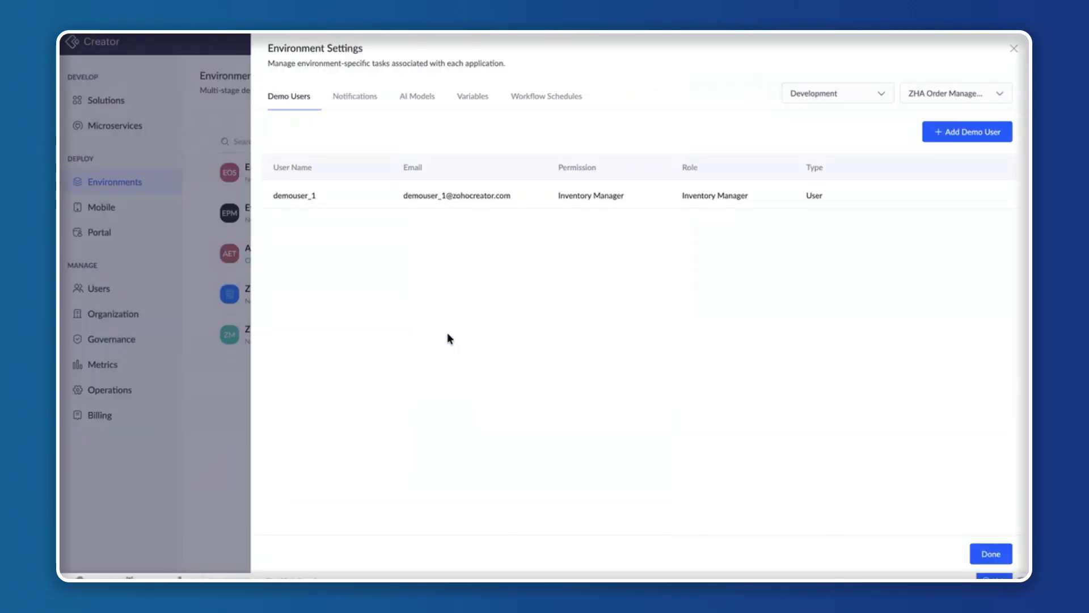
# Add demouser_2 as a demo user of type User with the Manager permission and Manager role.
pyautogui.click(969, 133)
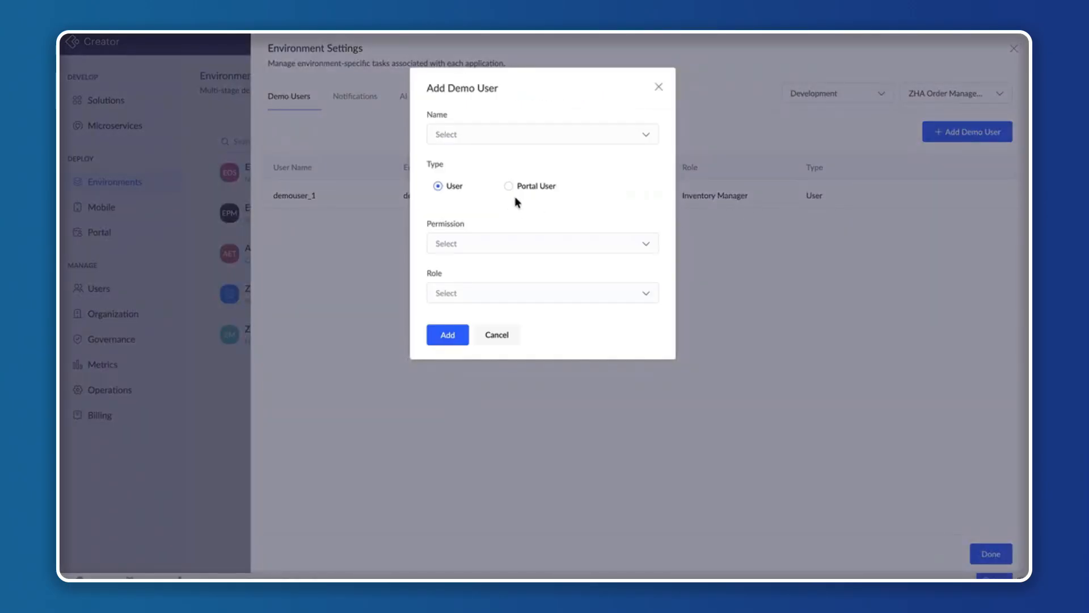
pyautogui.click(536, 134)
pyautogui.click(489, 166)
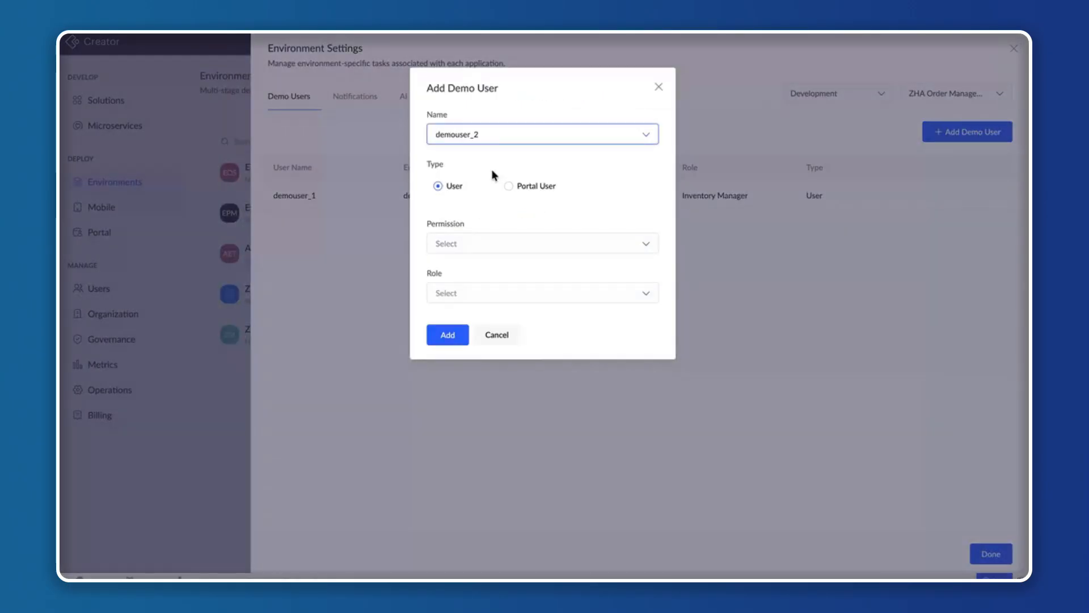
pyautogui.click(478, 245)
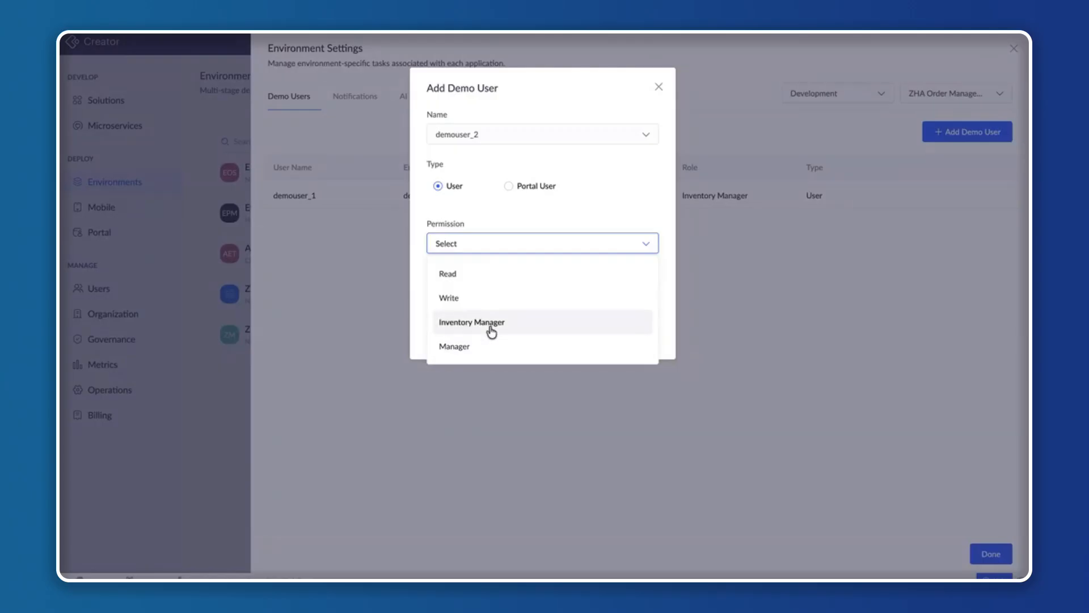
pyautogui.click(478, 347)
pyautogui.click(498, 299)
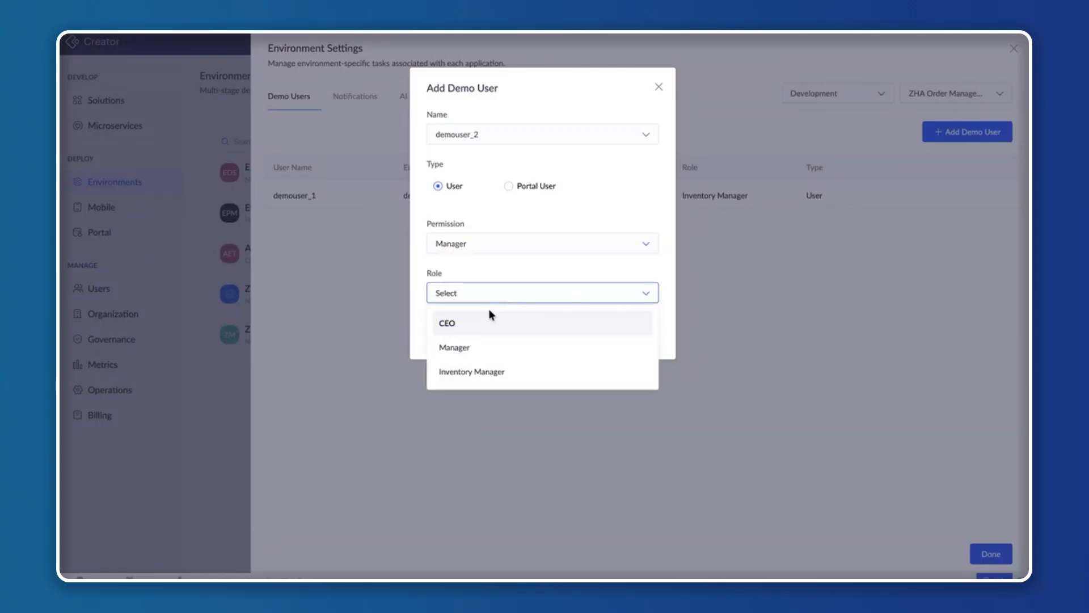
pyautogui.click(480, 347)
pyautogui.click(453, 336)
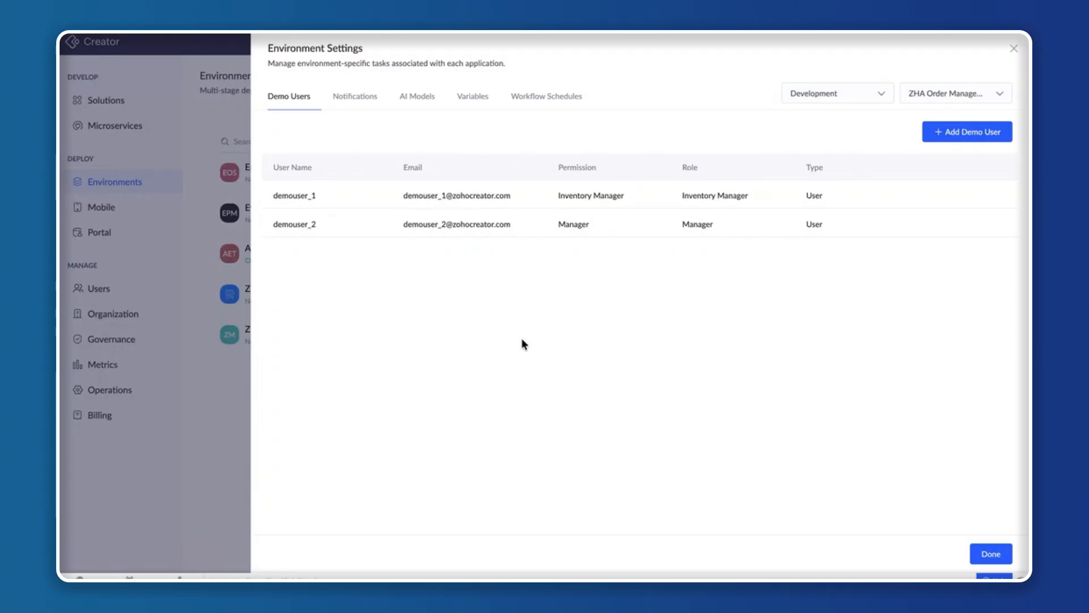
# Add demouser_3 as a demo user of type Portal User with the Vendor permission.
pyautogui.click(964, 133)
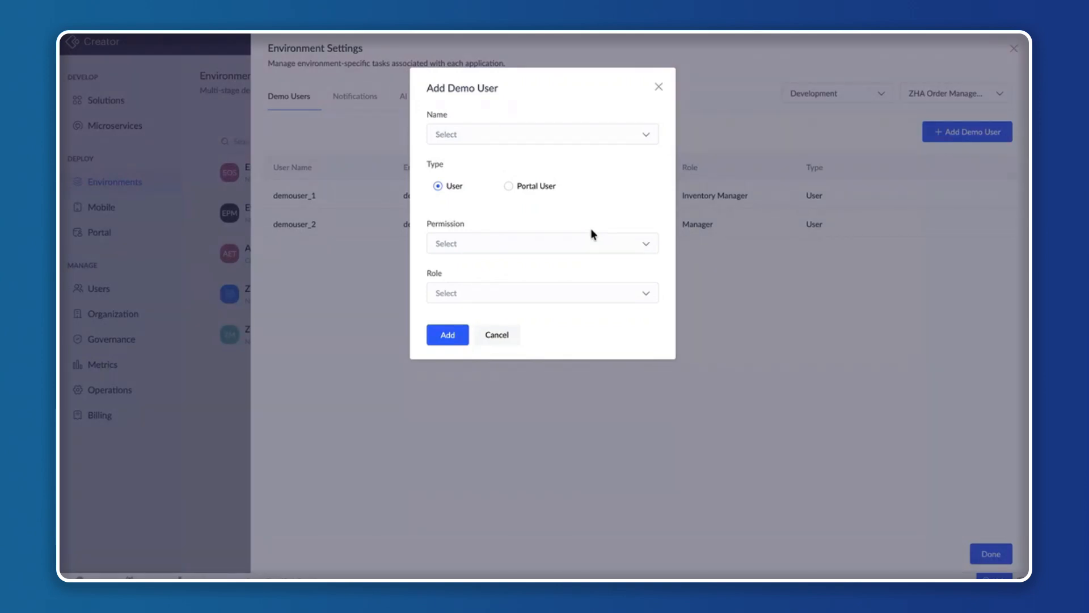
pyautogui.click(600, 143)
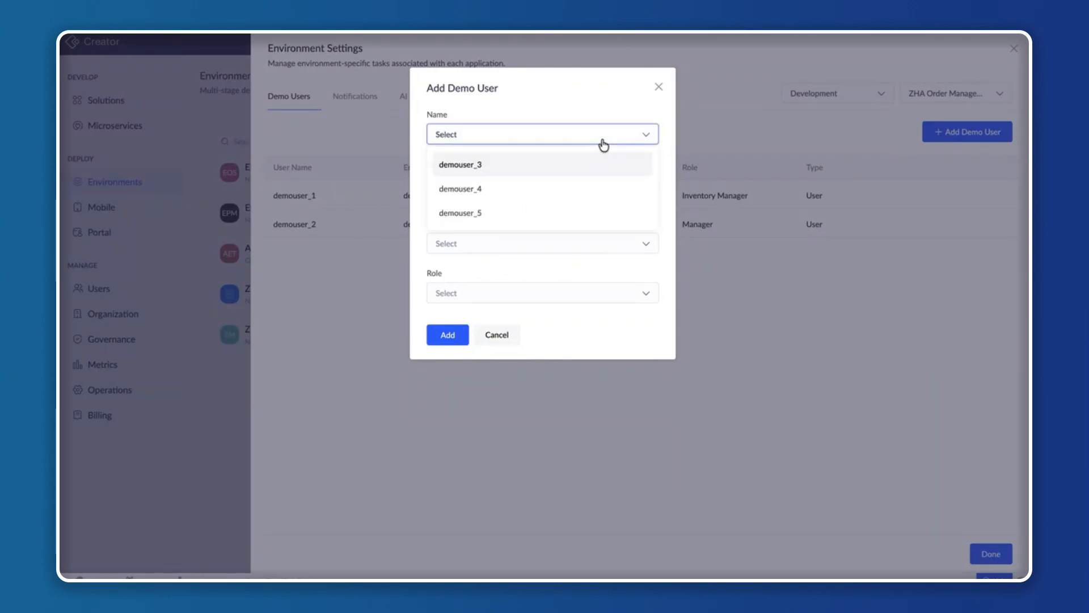
pyautogui.click(546, 170)
pyautogui.click(508, 188)
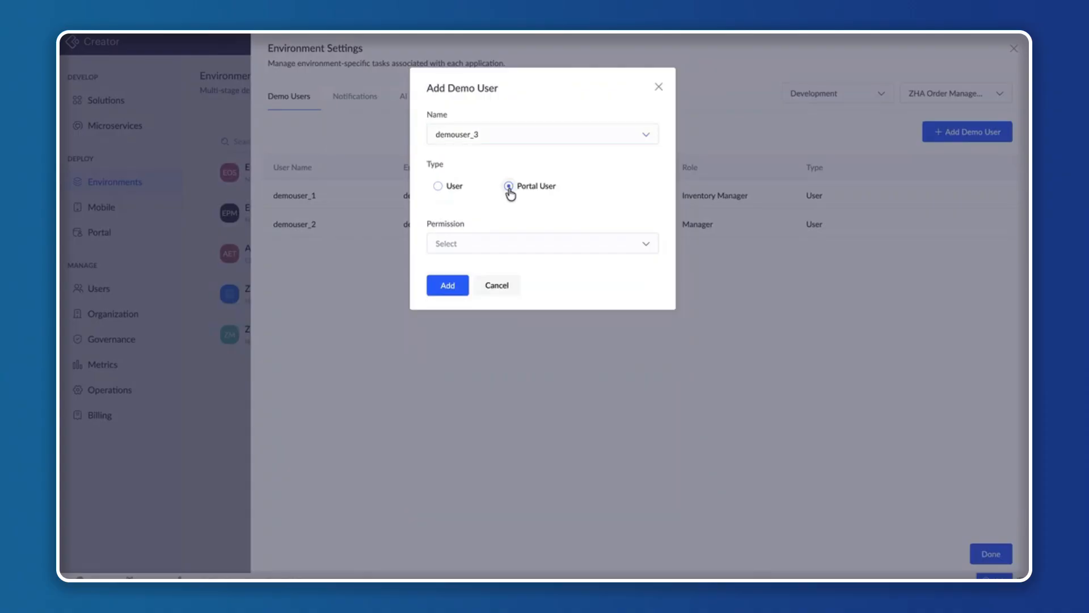
pyautogui.click(512, 247)
pyautogui.click(482, 303)
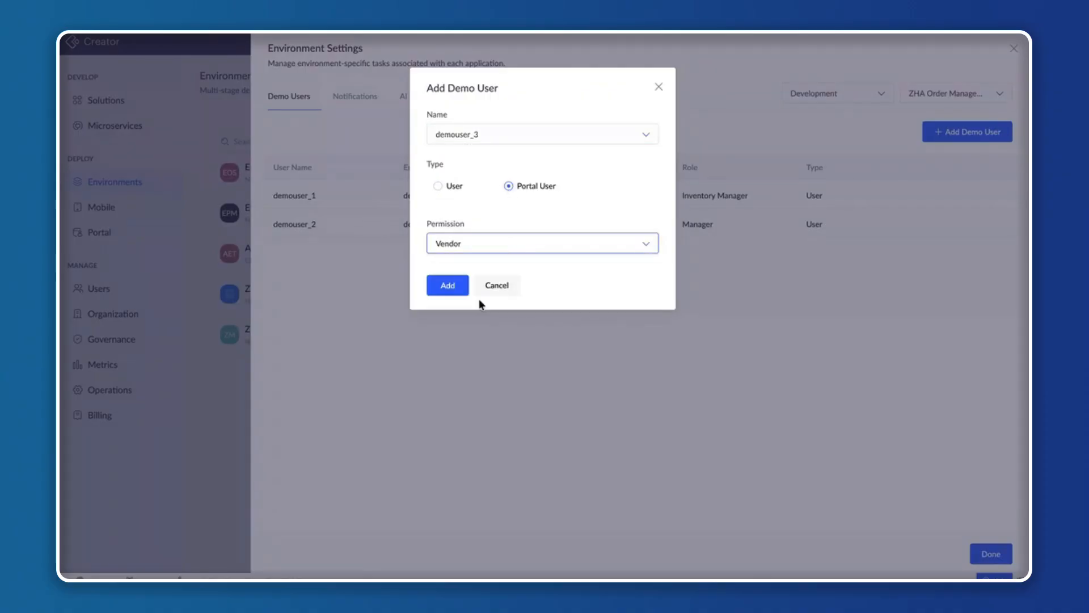
pyautogui.click(451, 288)
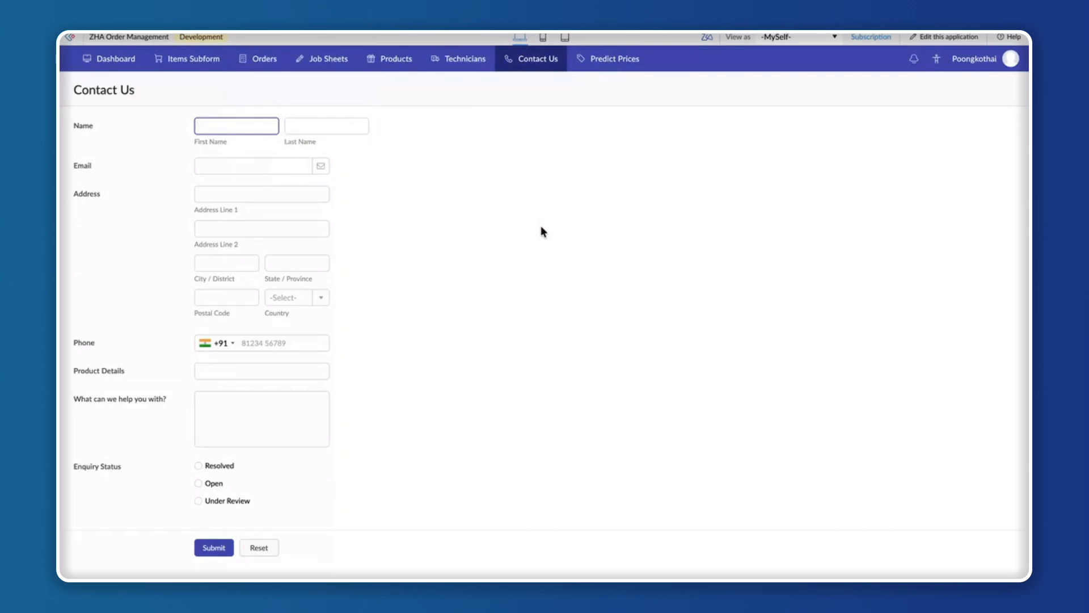
# Reload the Development environment's Contact Us form, review the available demo users, and view the application as demouser_1.
pyautogui.press('super+r')
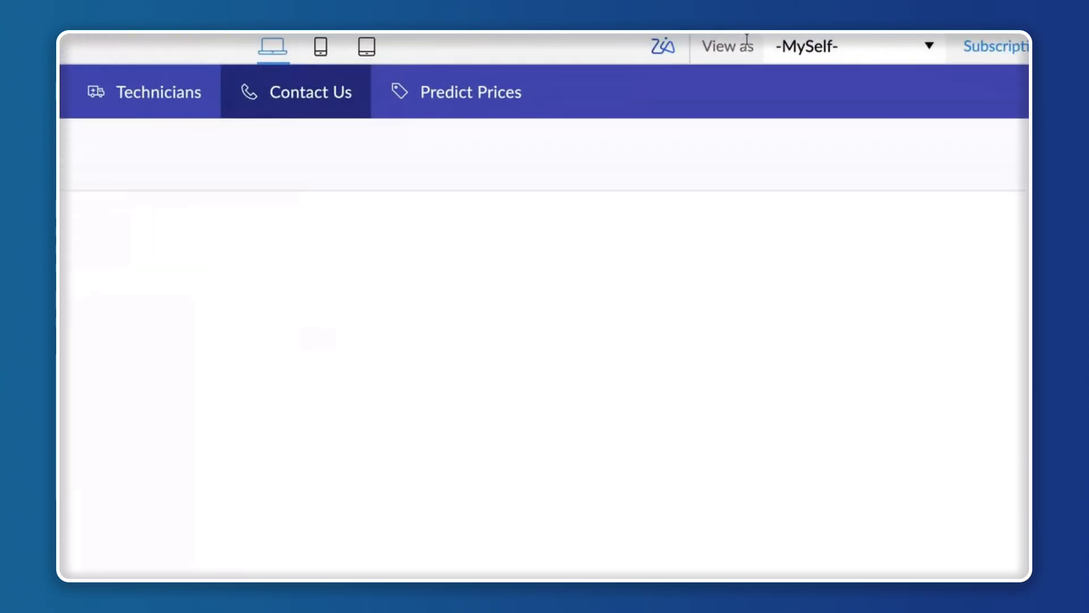
pyautogui.click(885, 47)
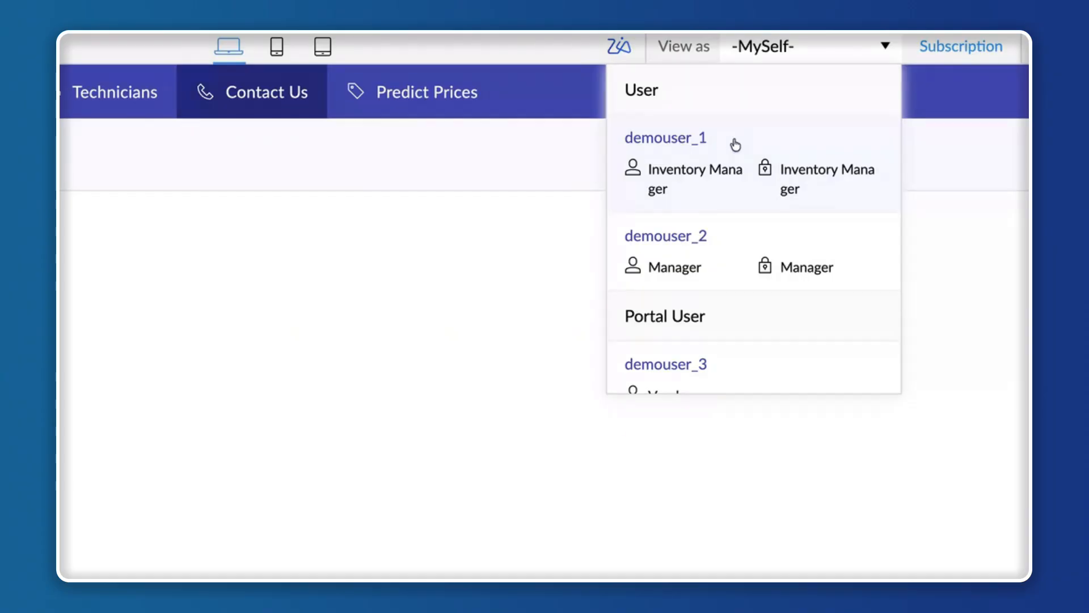
pyautogui.scroll(-1, 722, 243)
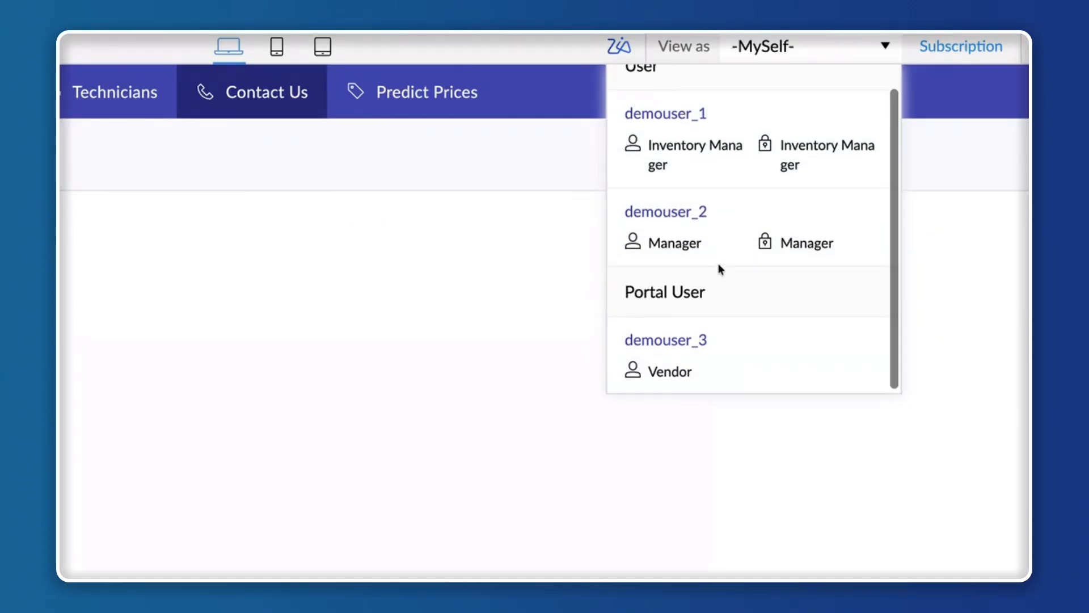
pyautogui.scroll(1, 720, 267)
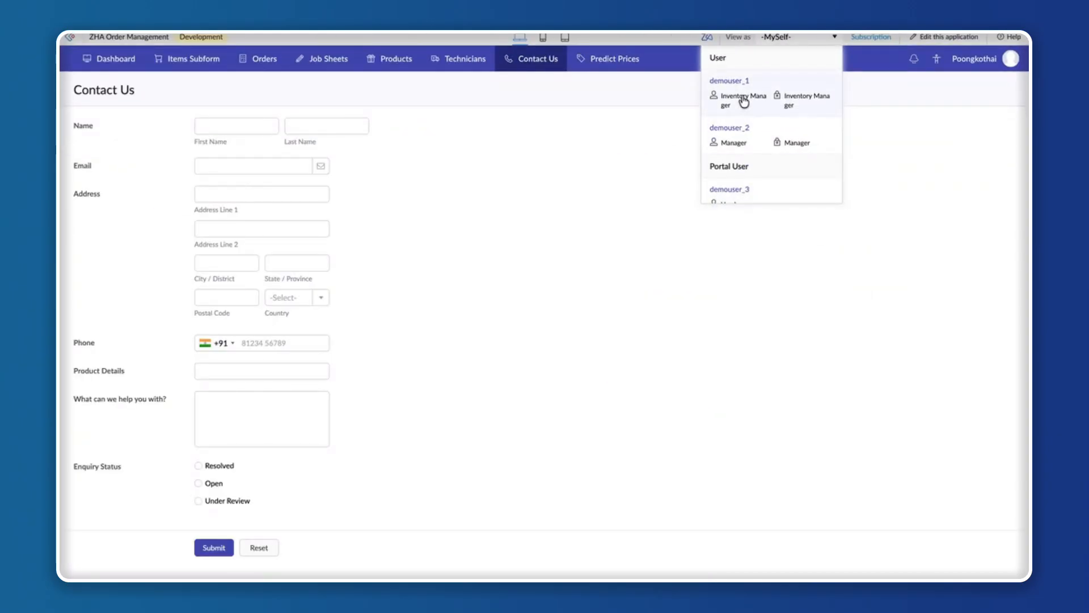
pyautogui.click(744, 101)
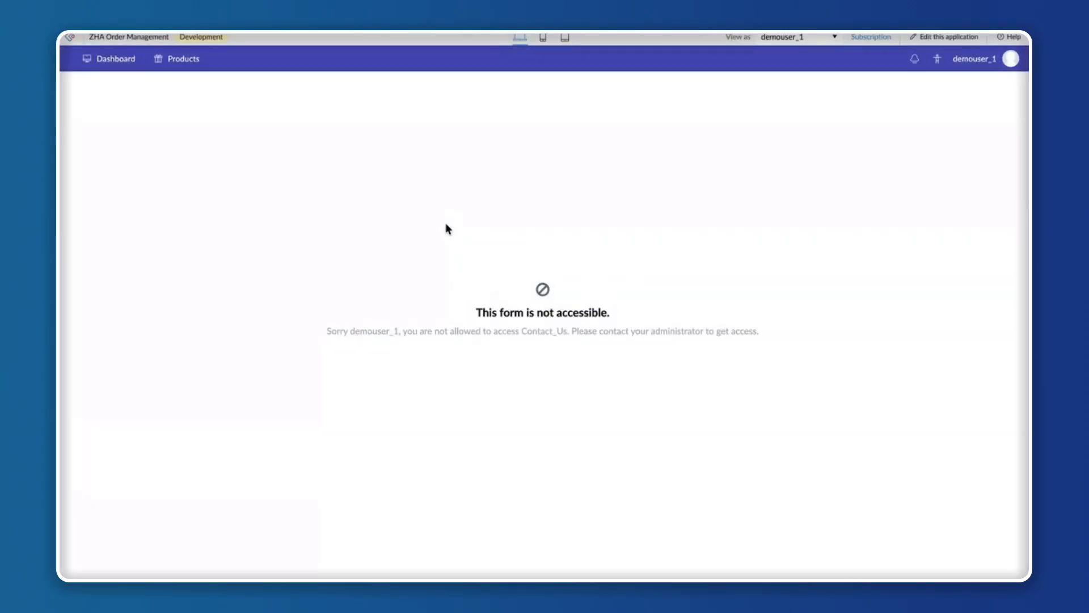
# Check demouser_1's access by opening the Dashboard, the Add Products form and the All Products report.
pyautogui.click(113, 59)
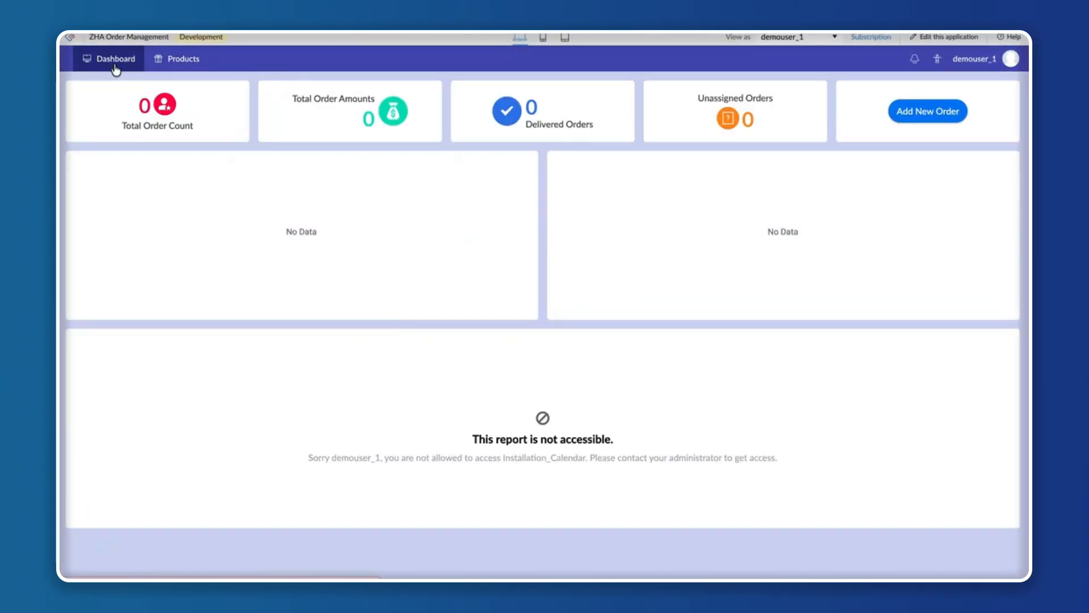
pyautogui.moveTo(176, 63)
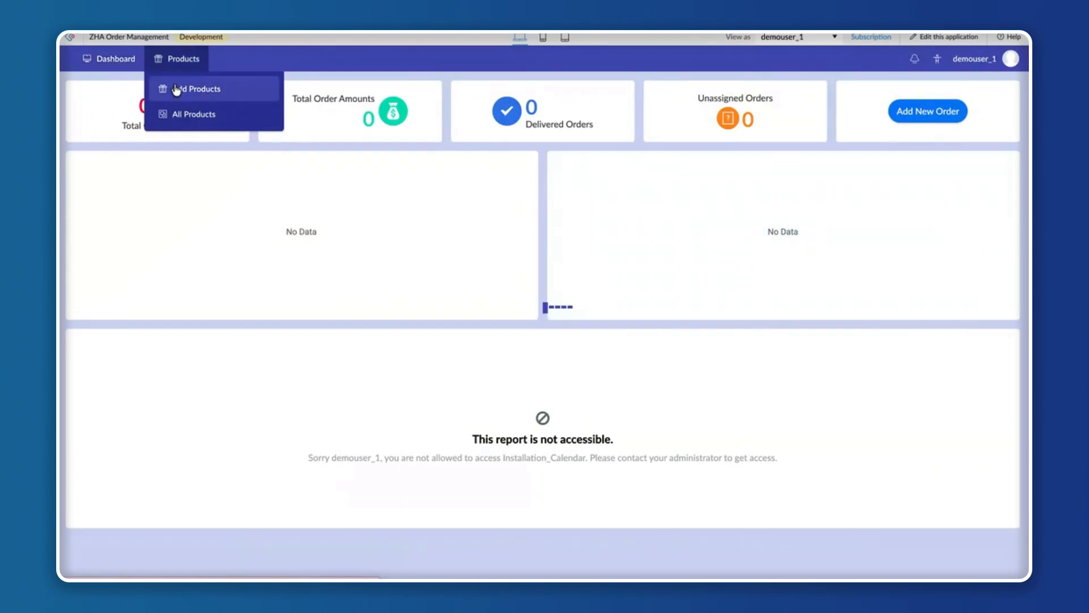
pyautogui.click(176, 89)
pyautogui.click(114, 58)
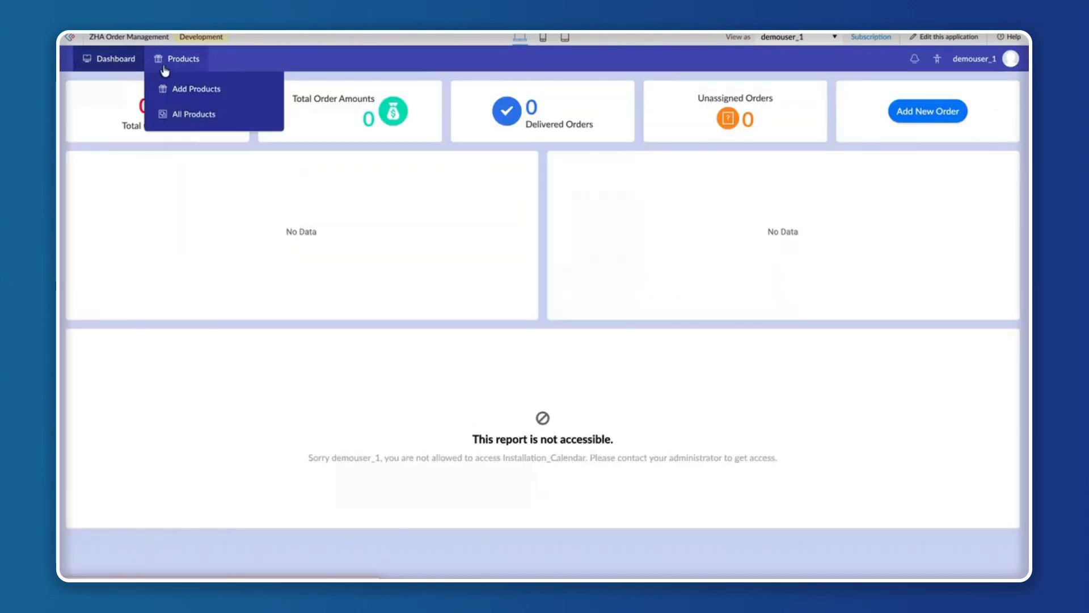
pyautogui.moveTo(177, 60)
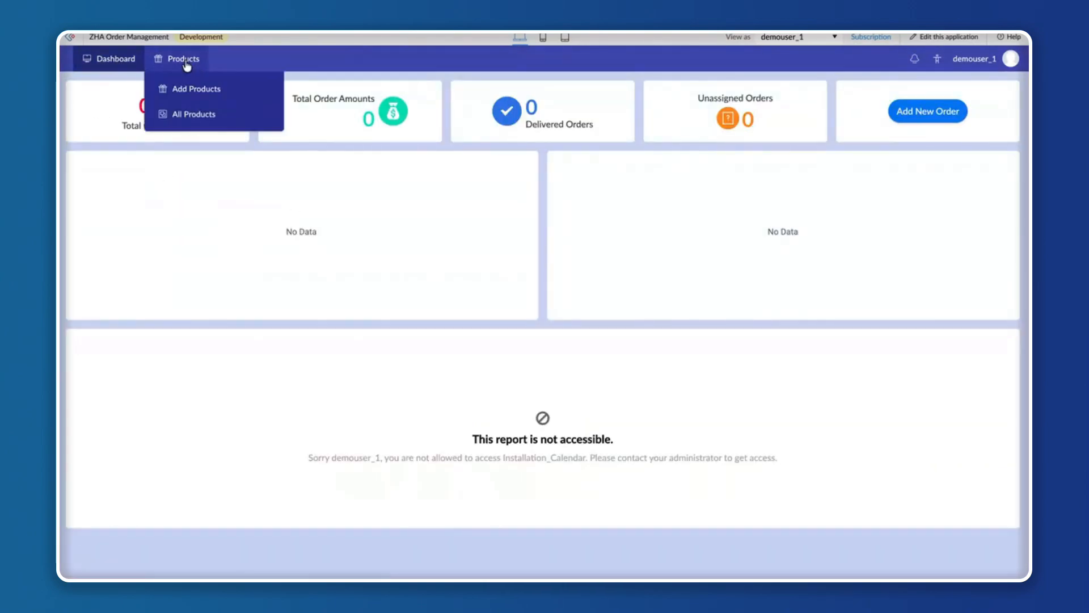
pyautogui.click(181, 116)
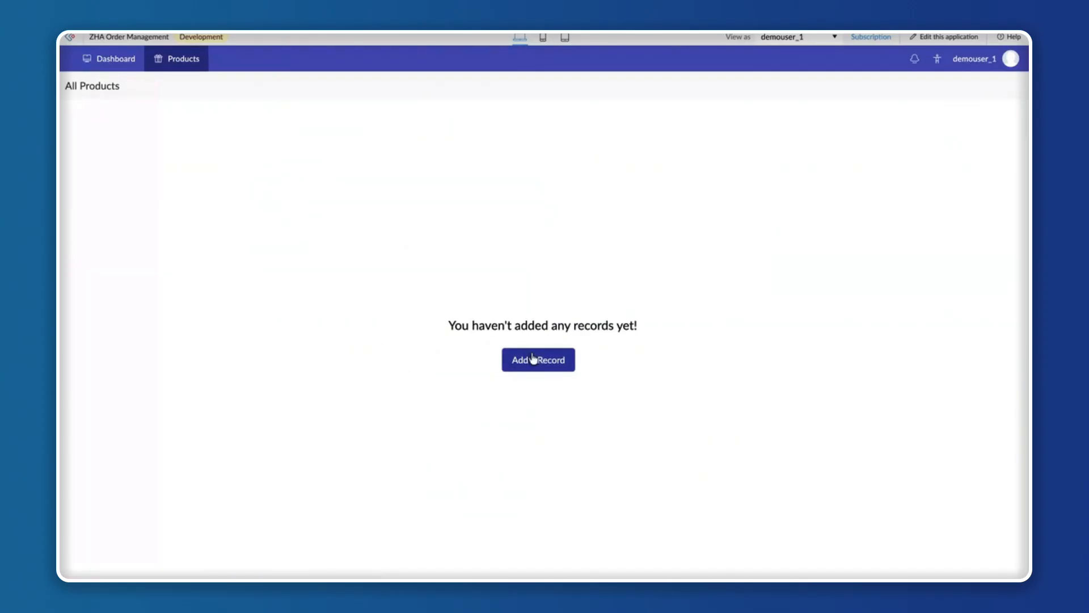
pyautogui.click(116, 62)
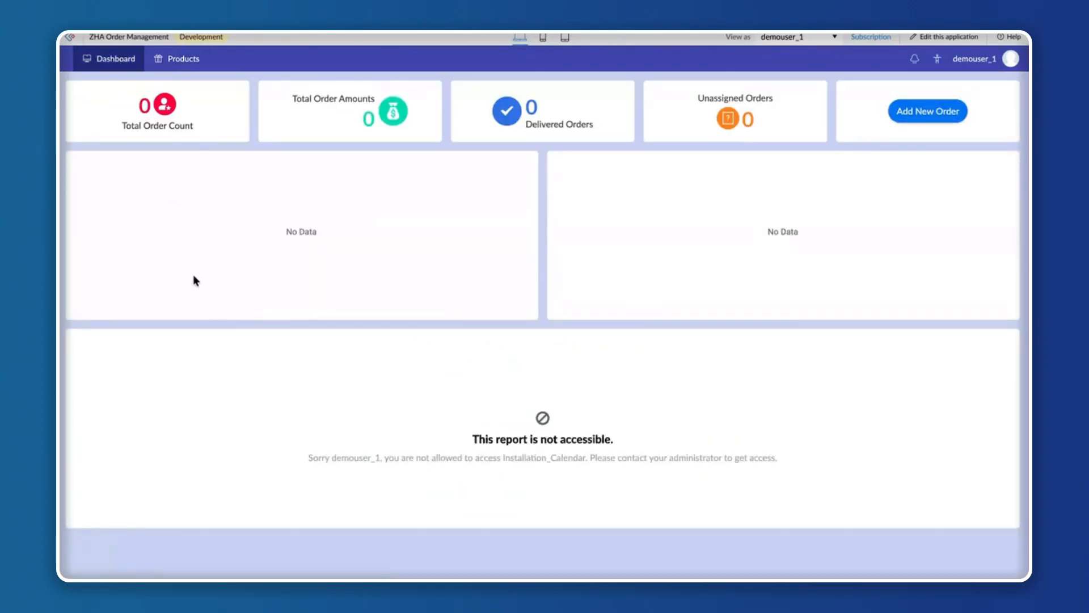
# View the application as demouser_2 and check which Orders and Products sections the Manager can access.
pyautogui.click(810, 39)
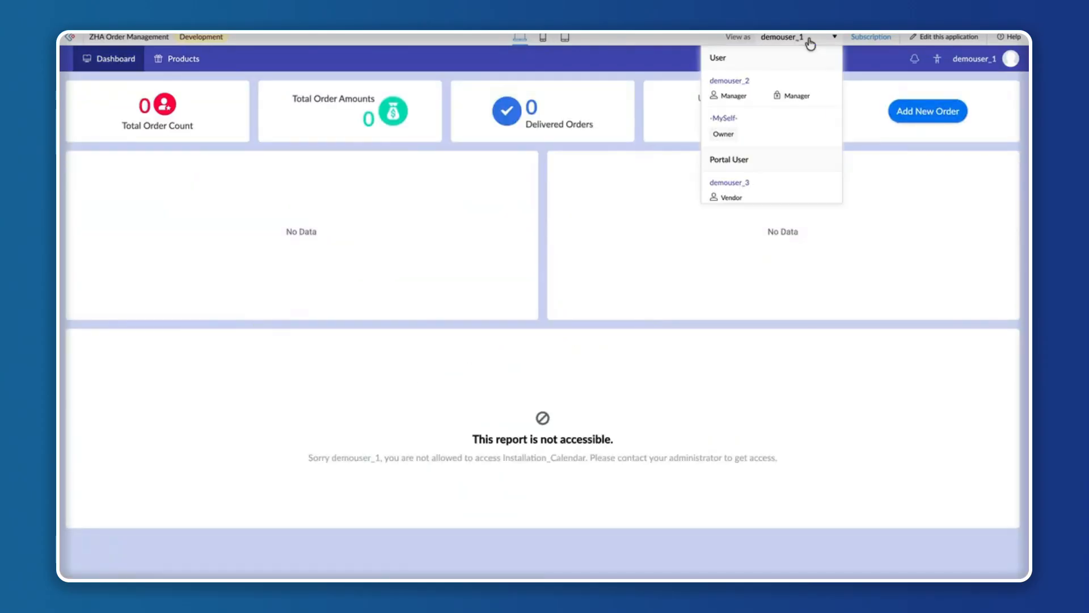
pyautogui.click(760, 92)
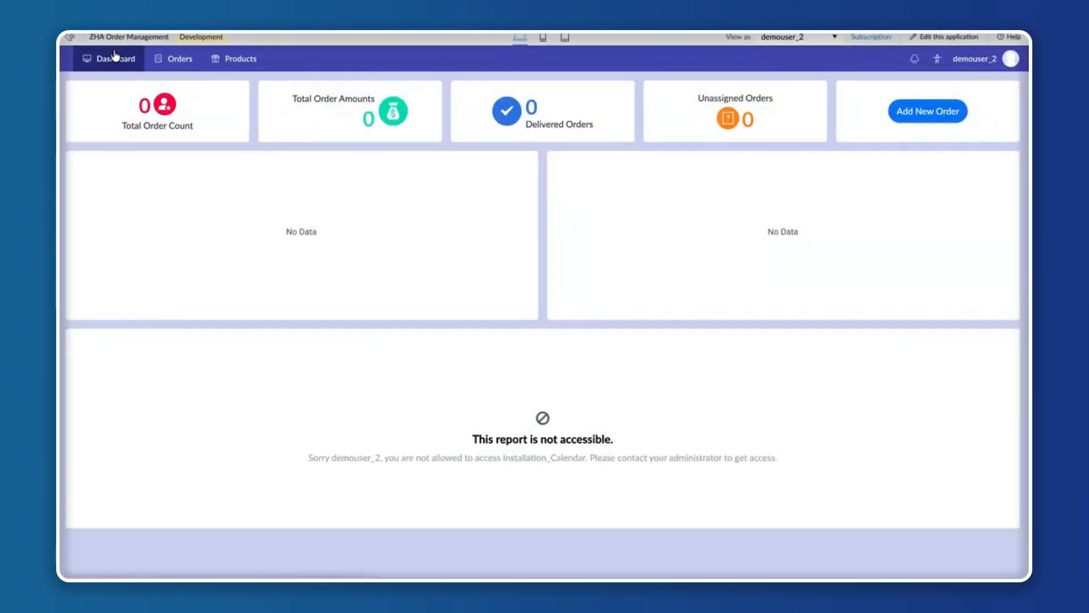
pyautogui.click(174, 59)
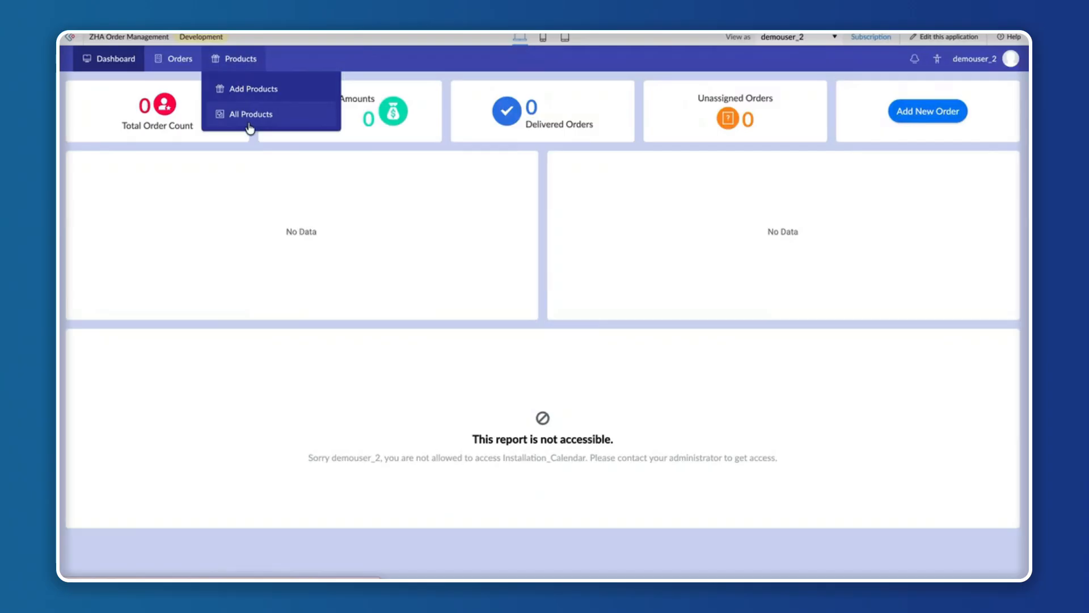
# View the application as portal user demouser_3 and reopen the Development live application from the design editor.
pyautogui.click(804, 38)
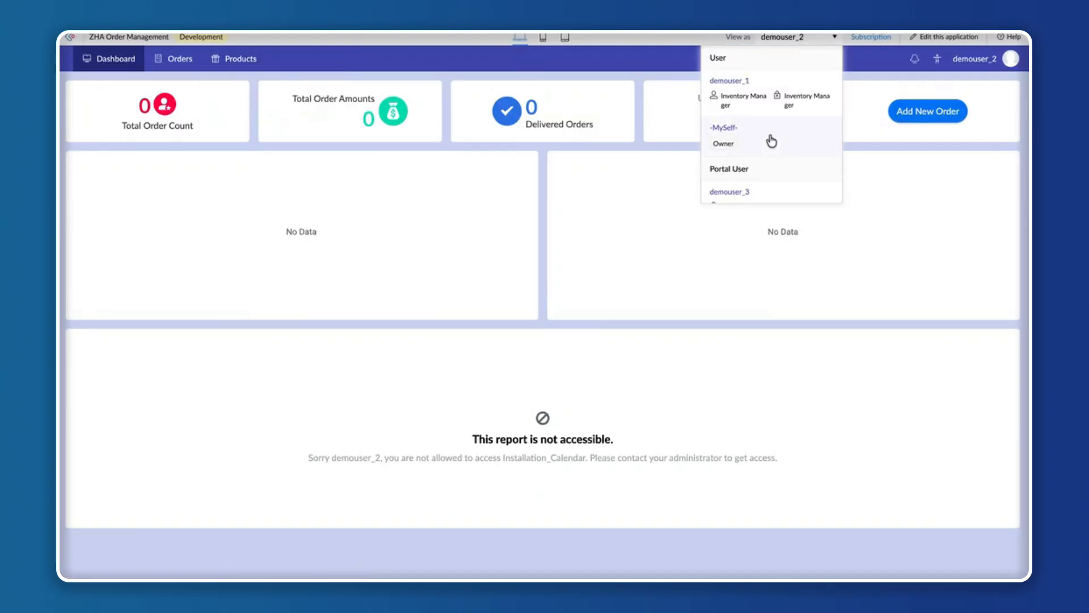
pyautogui.scroll(-1, 747, 163)
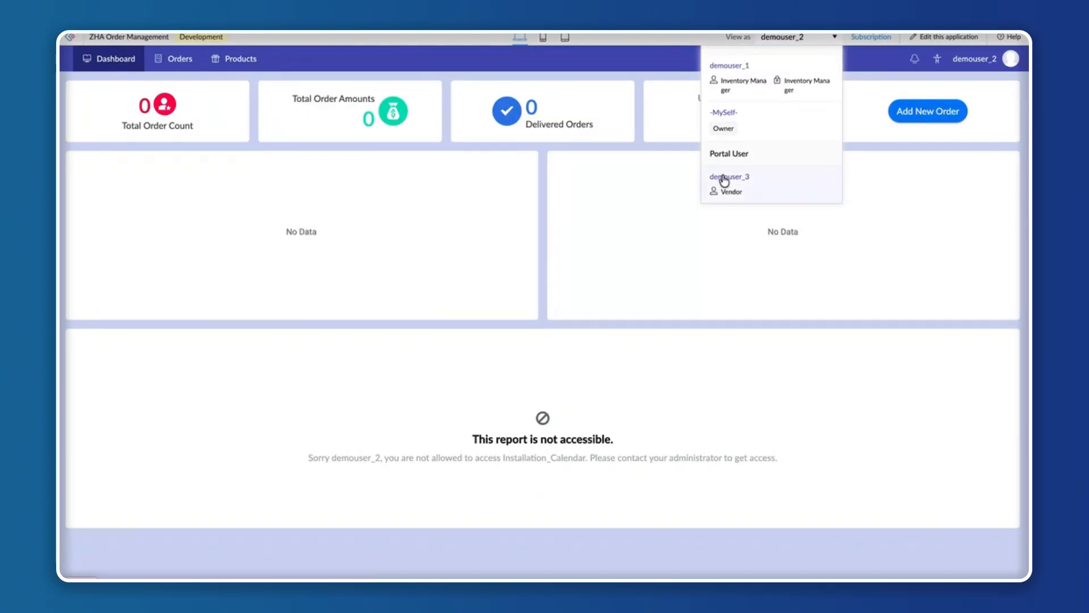
pyautogui.click(724, 177)
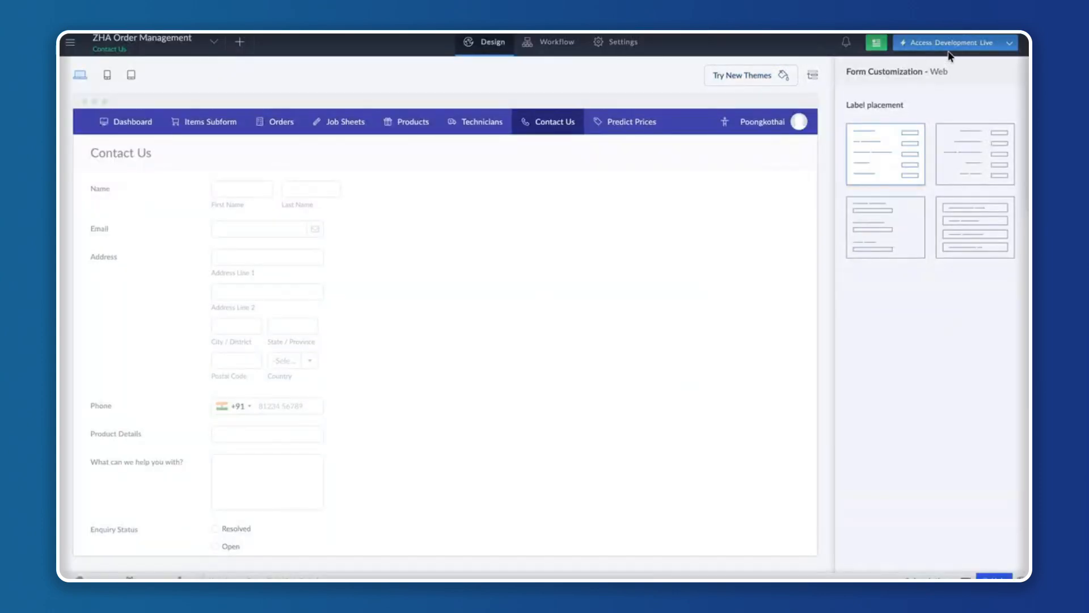
pyautogui.click(951, 46)
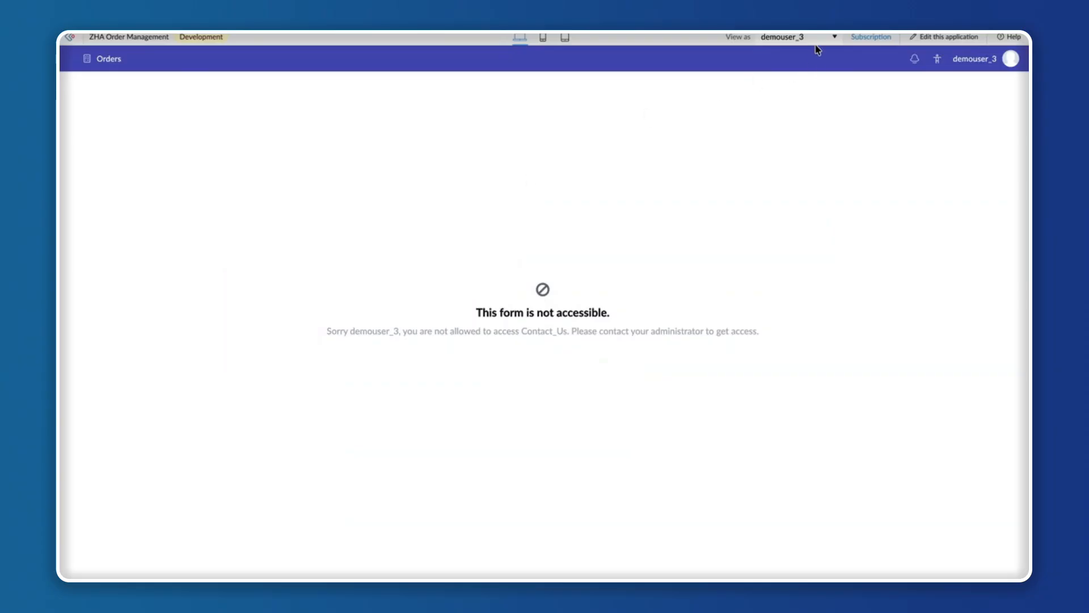
# Look over the demo user list again and open the Order form as demouser_3 to check the Vendor's access.
pyautogui.click(815, 38)
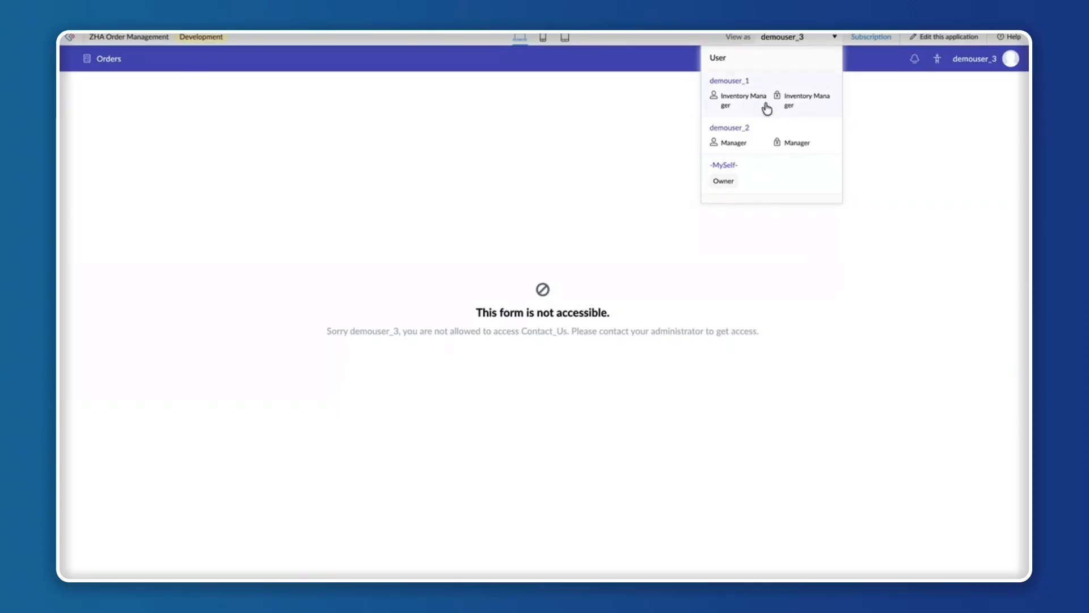
pyautogui.scroll(-1, 738, 164)
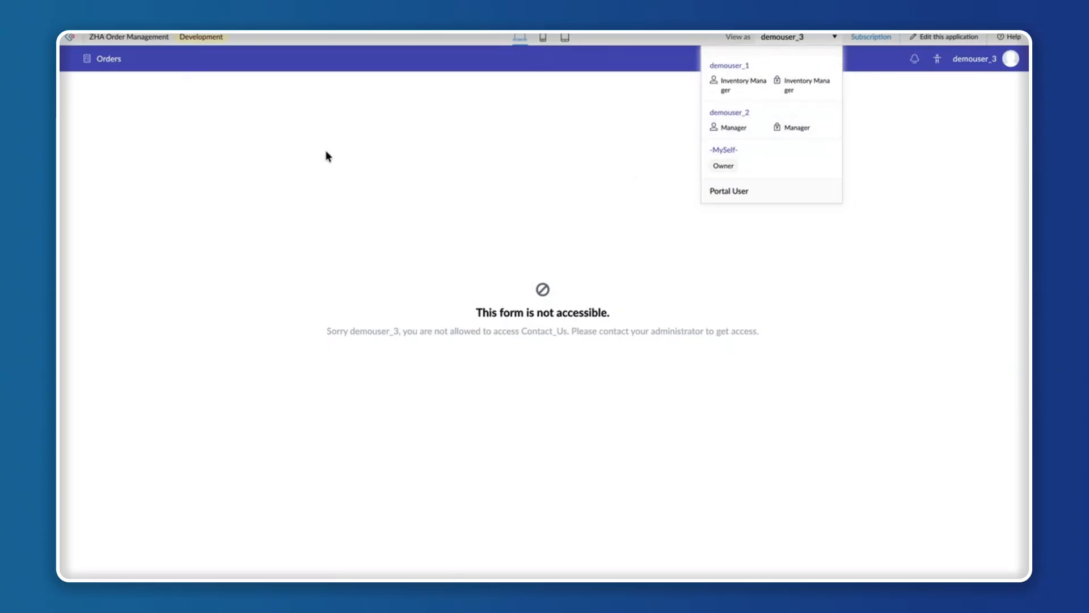
pyautogui.moveTo(107, 58)
pyautogui.click(107, 94)
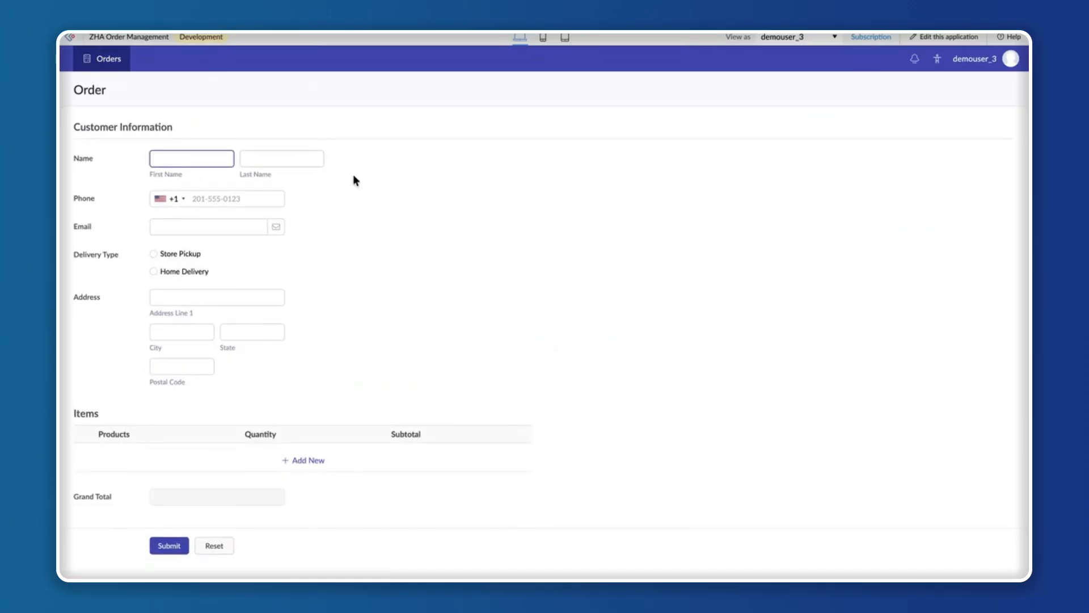
pyautogui.scroll(-1, 351, 311)
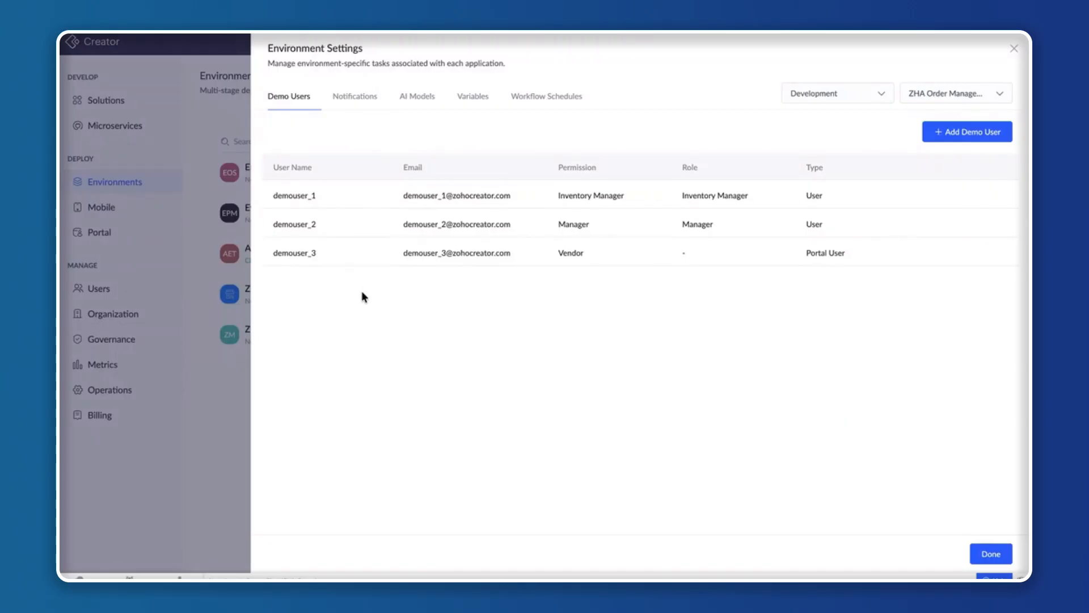
# Review the Development environment's mail, SMS and push notification options and its AI models, and close the environment settings.
pyautogui.click(350, 101)
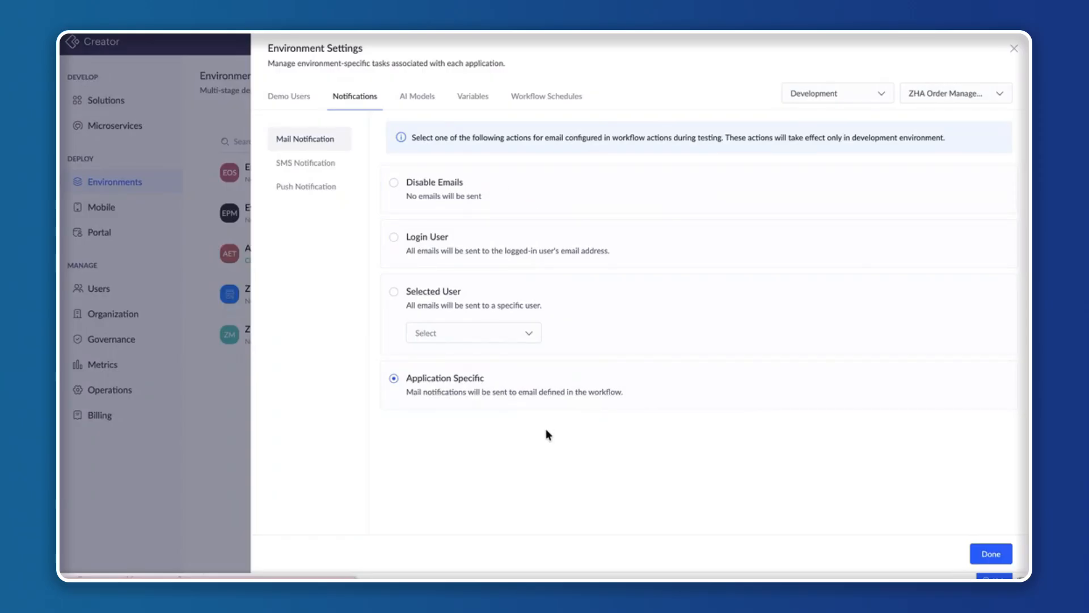
pyautogui.click(307, 163)
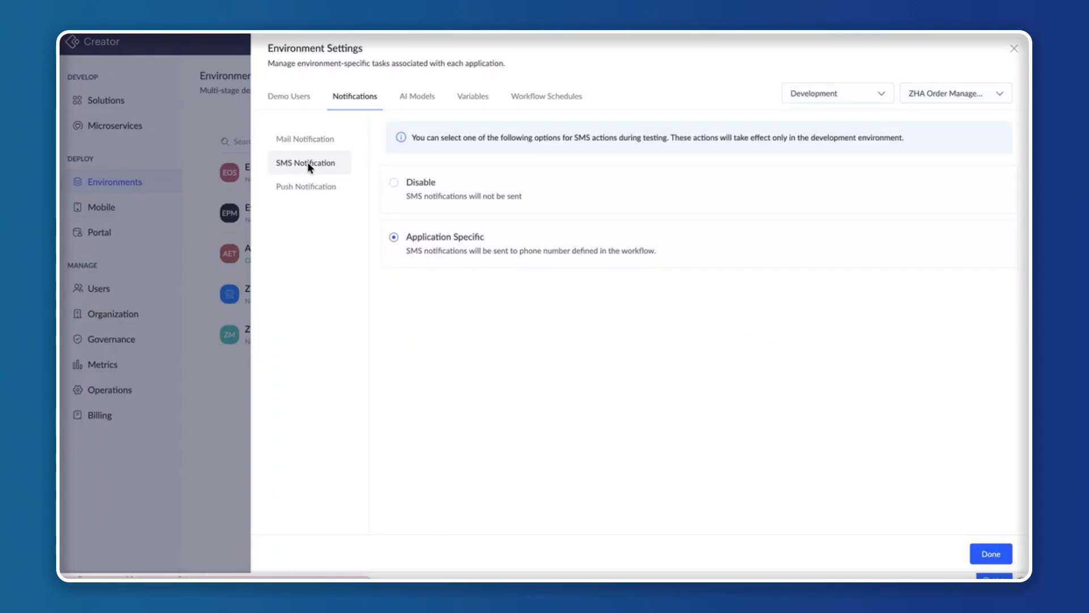
pyautogui.click(299, 187)
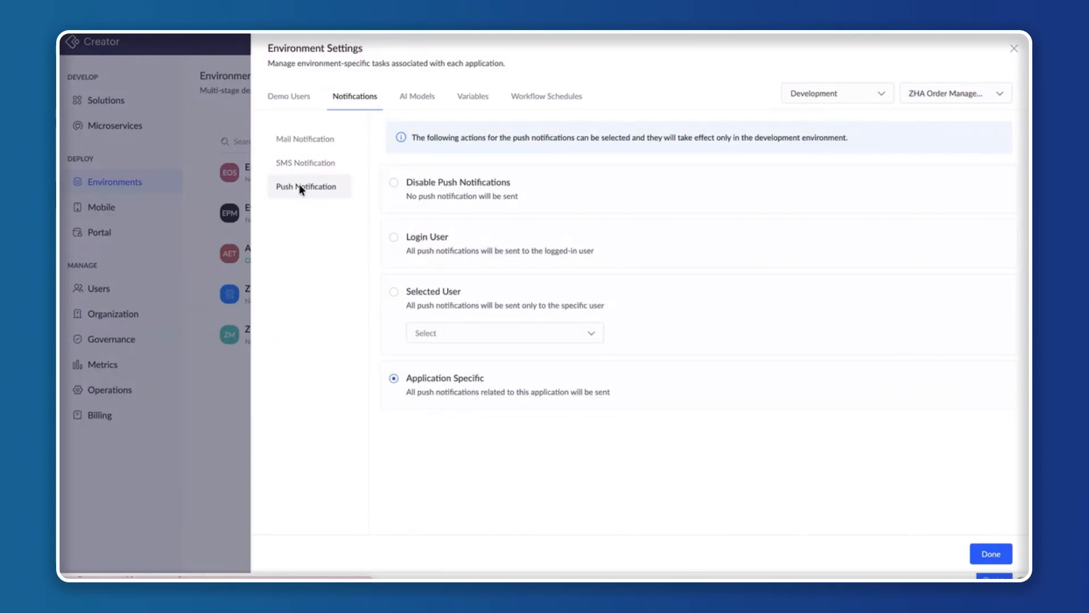
pyautogui.click(313, 149)
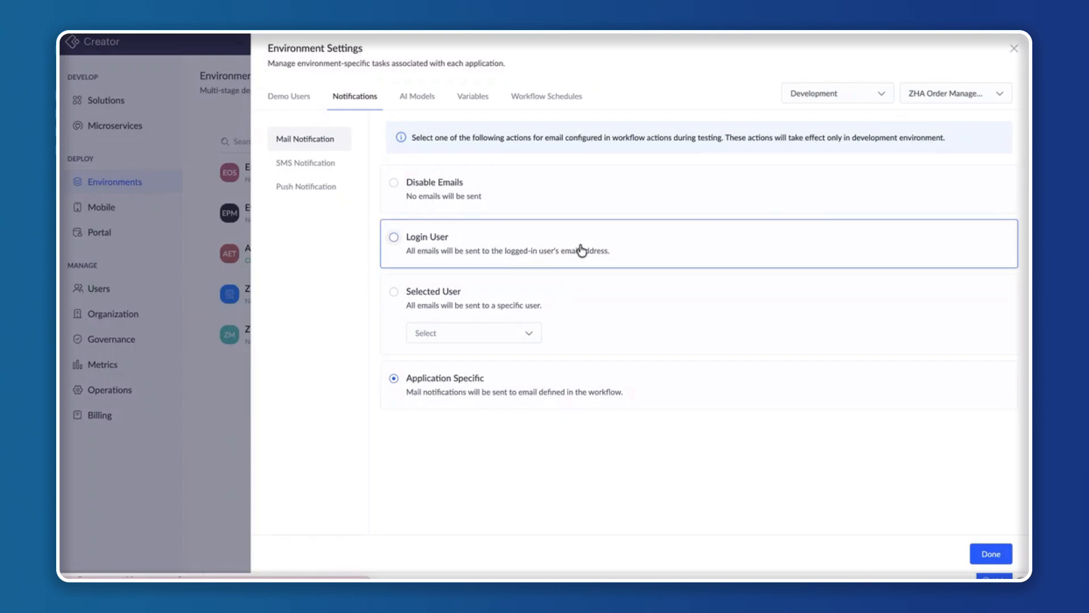
pyautogui.click(417, 99)
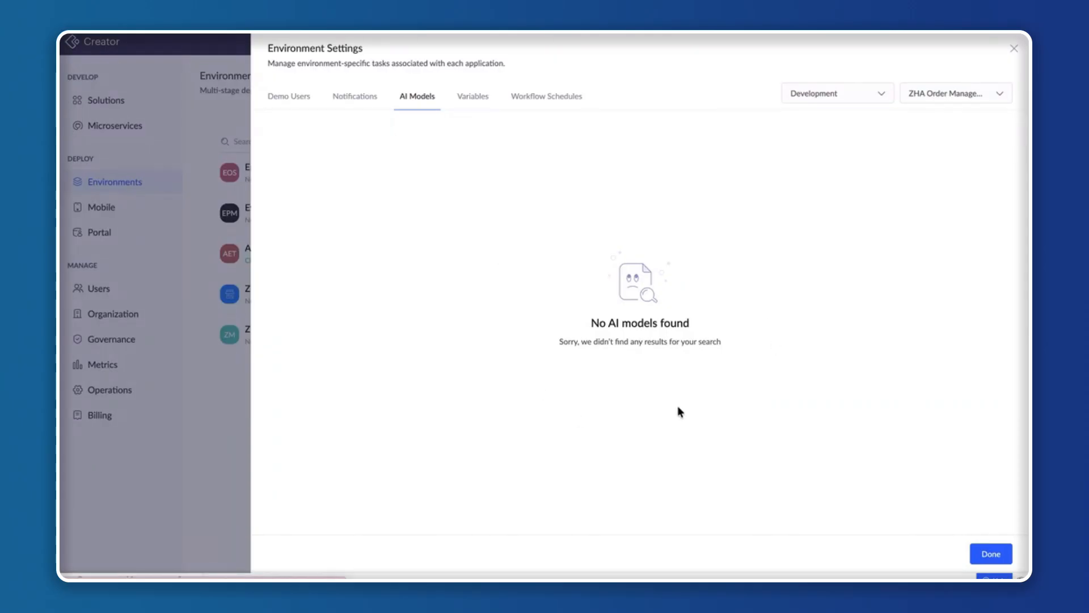
pyautogui.click(1015, 50)
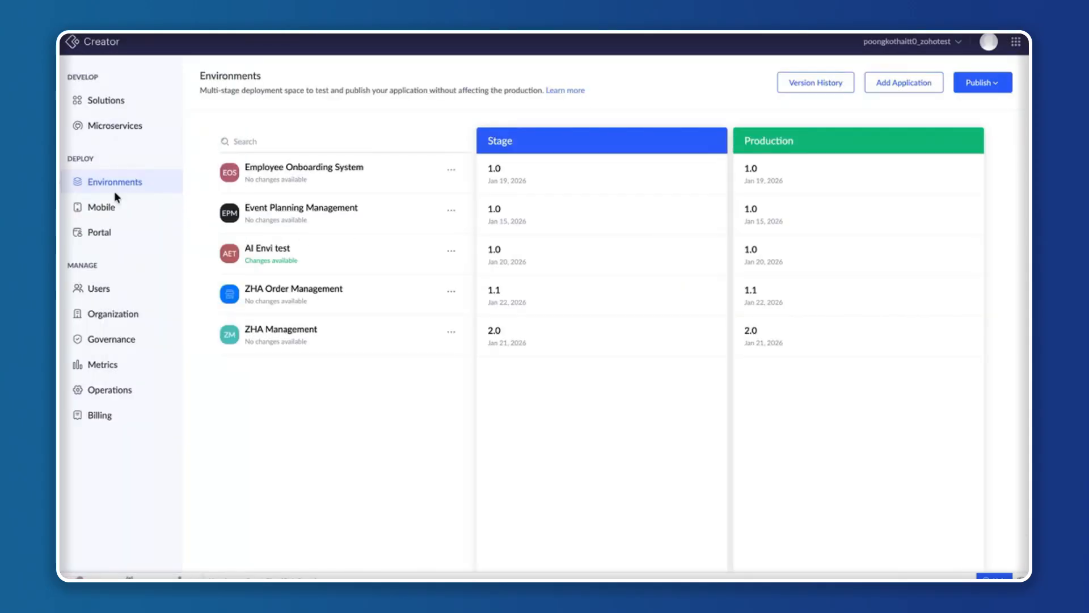
# Open the Beverages Jan 2026 AI model in Microservices and check its deployment in the Stage and Development environments.
pyautogui.click(124, 130)
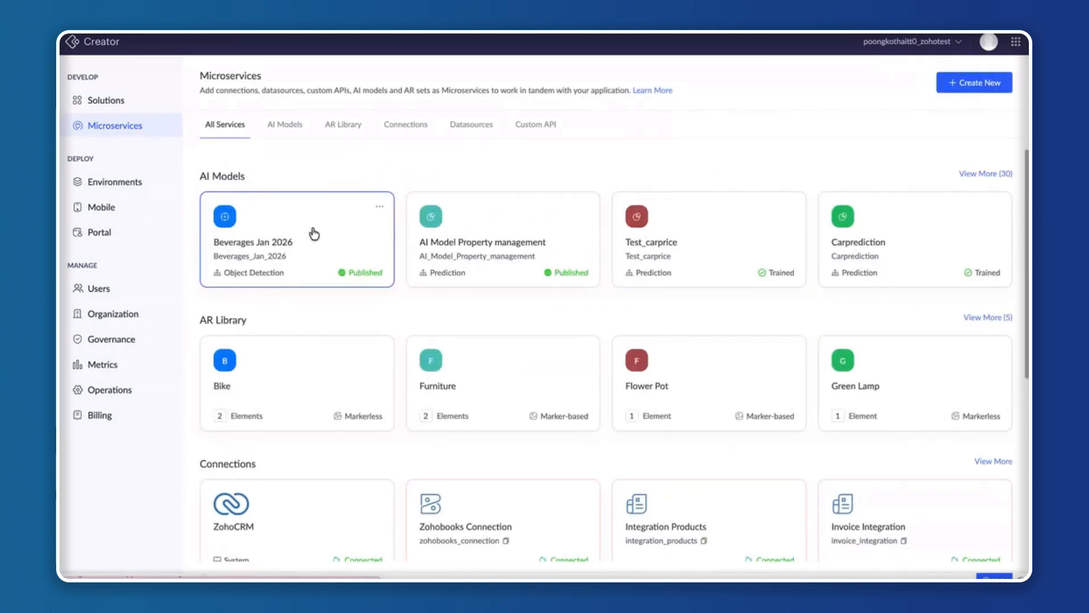
pyautogui.click(314, 233)
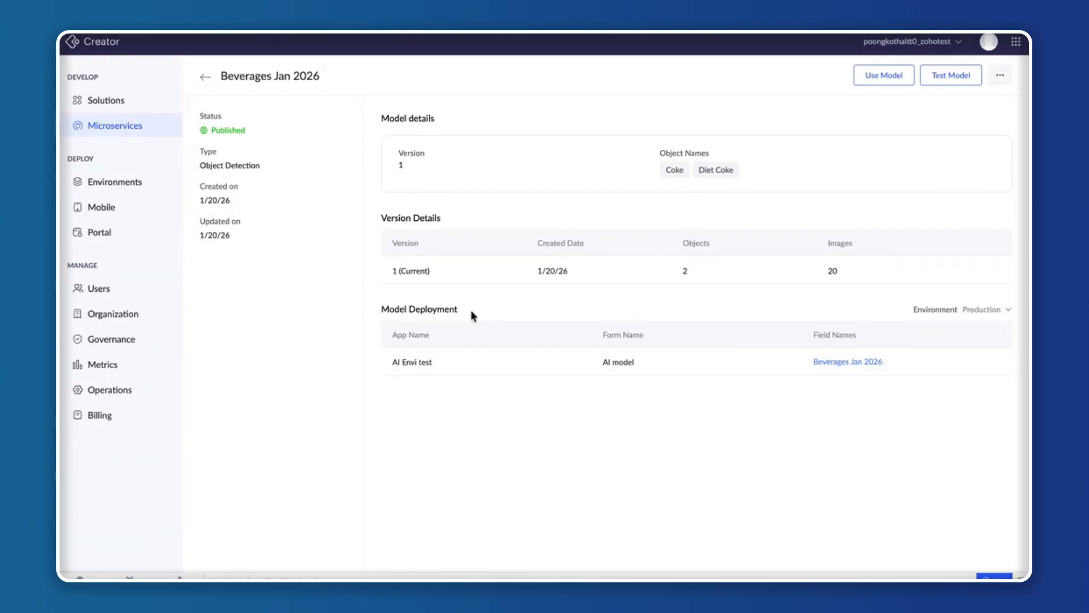
pyautogui.click(995, 312)
pyautogui.click(983, 358)
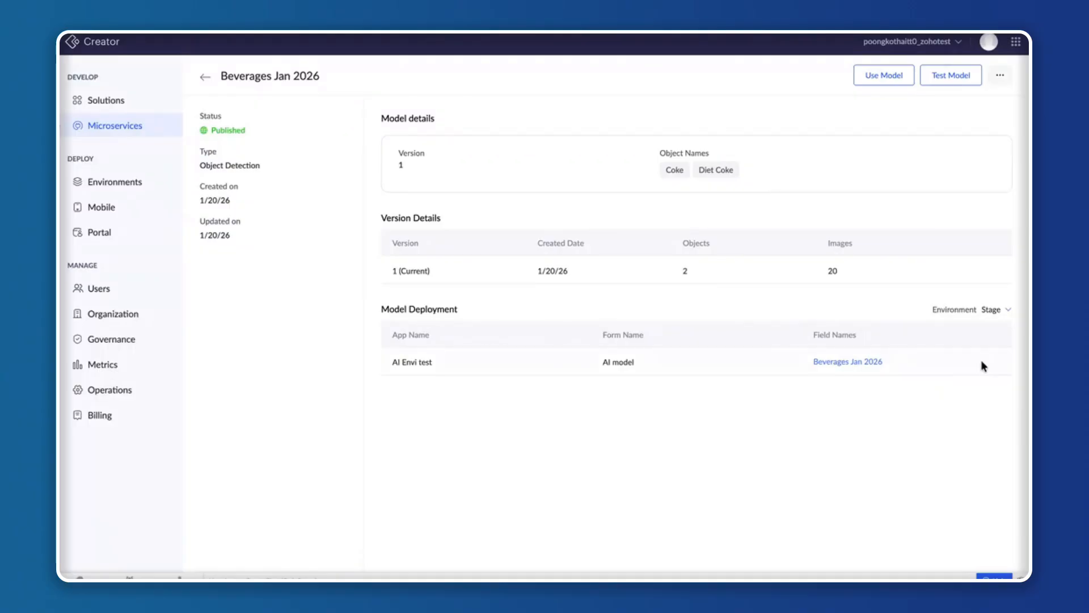
pyautogui.click(997, 310)
pyautogui.click(983, 388)
# Return to the AI models, open Beverages june, and check its deployment in the Stage and Development environments.
pyautogui.click(205, 77)
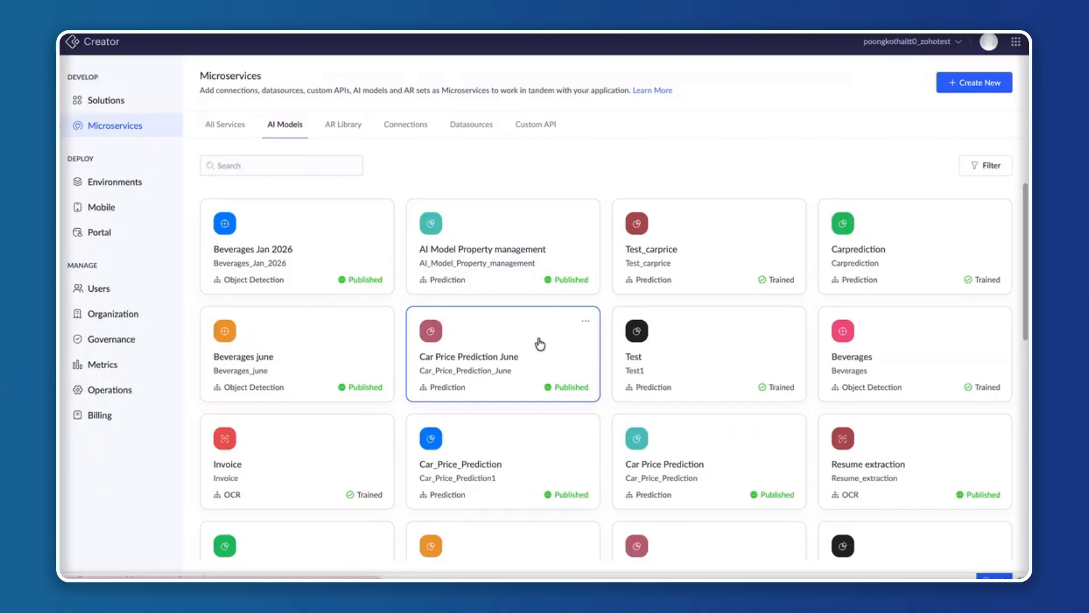
pyautogui.click(340, 344)
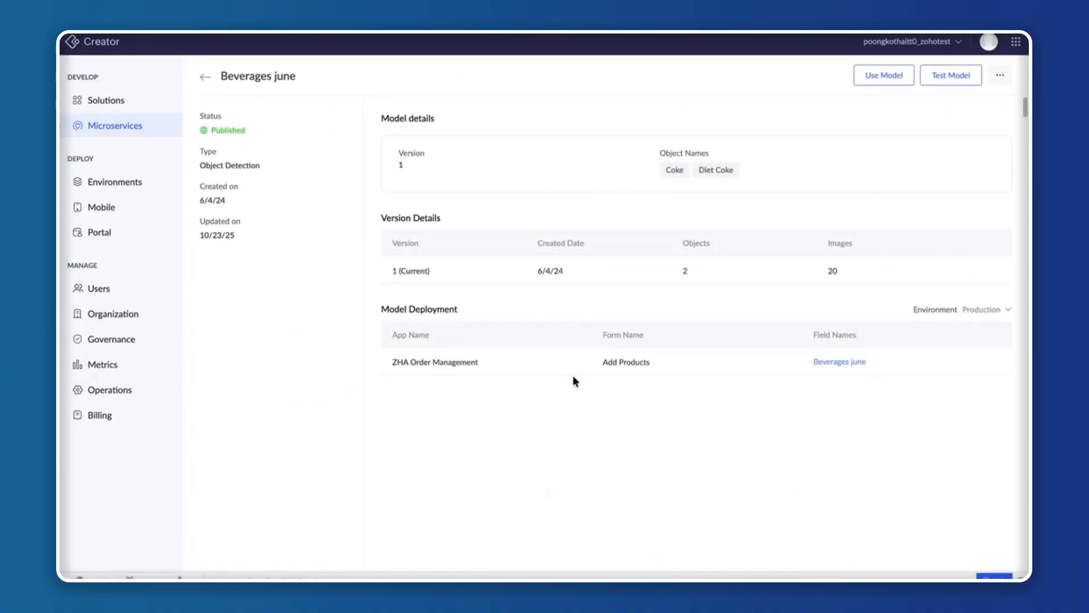
pyautogui.click(989, 312)
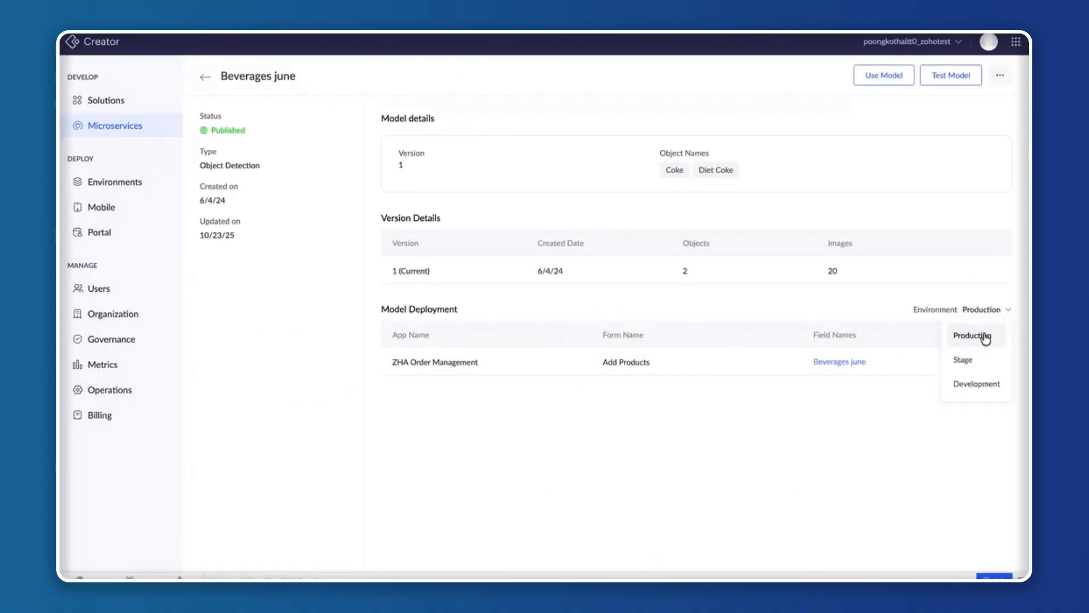
pyautogui.click(976, 359)
pyautogui.click(995, 310)
pyautogui.click(977, 384)
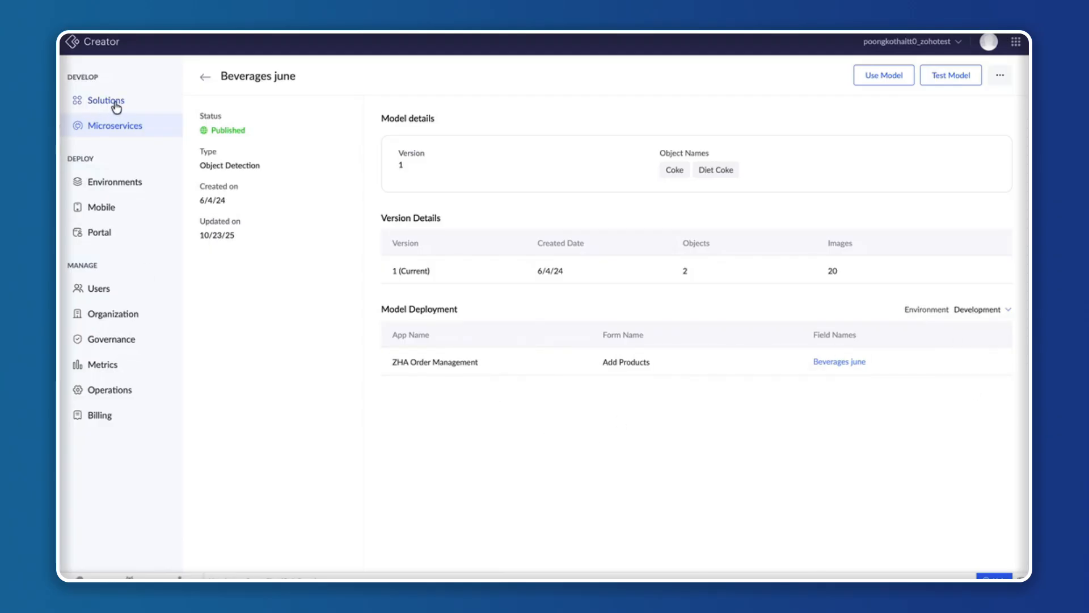
# Check the variables in ZHA Order Management's Development environment settings and set its workflow schedules to Suspend All Schedules.
pyautogui.click(116, 194)
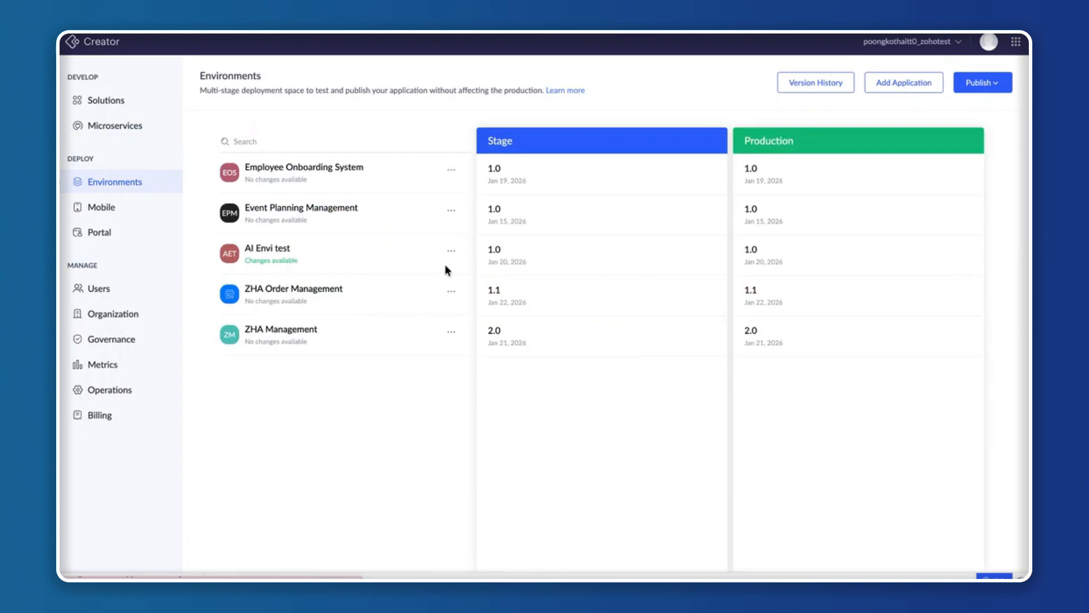
pyautogui.click(451, 294)
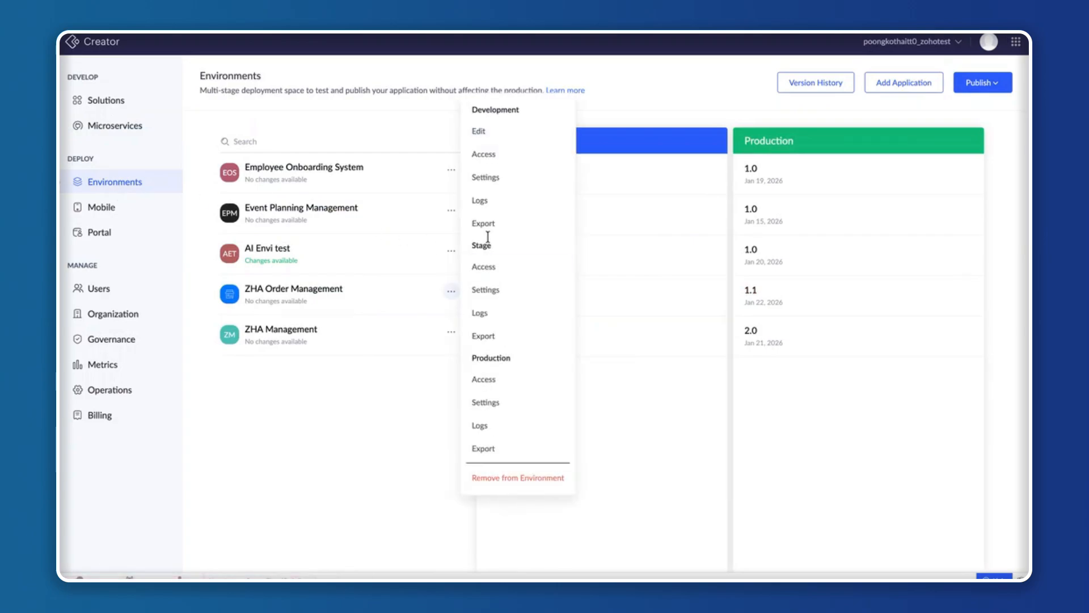
pyautogui.click(499, 175)
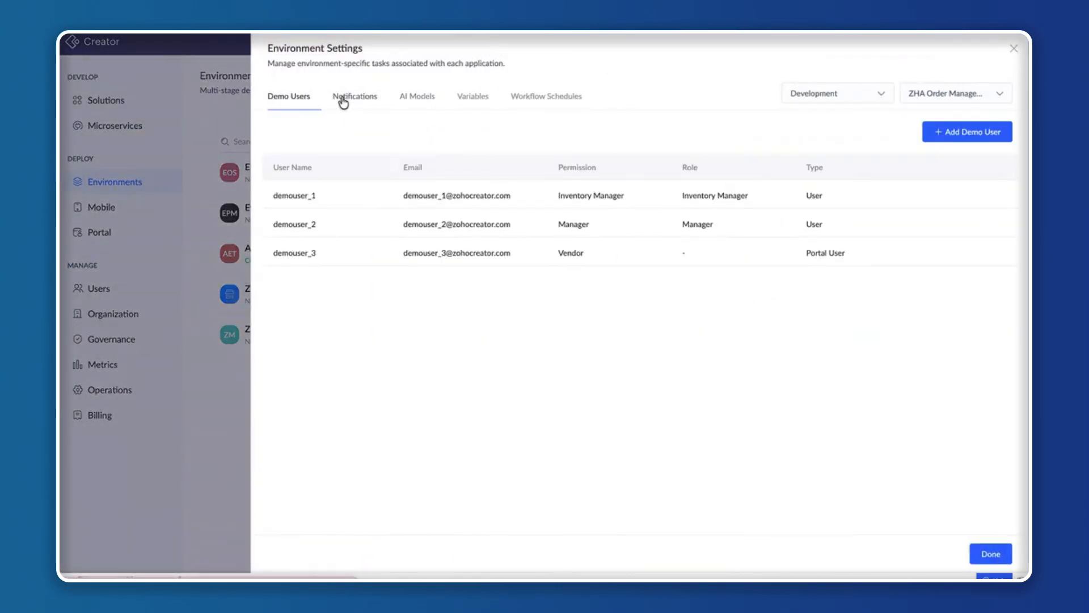
pyautogui.click(473, 96)
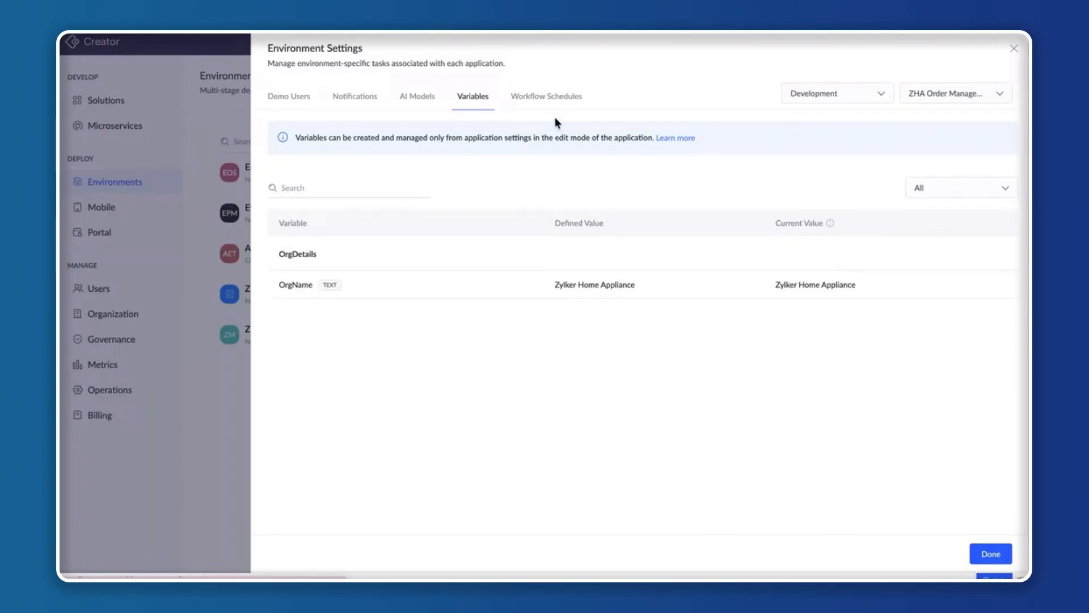
pyautogui.click(559, 99)
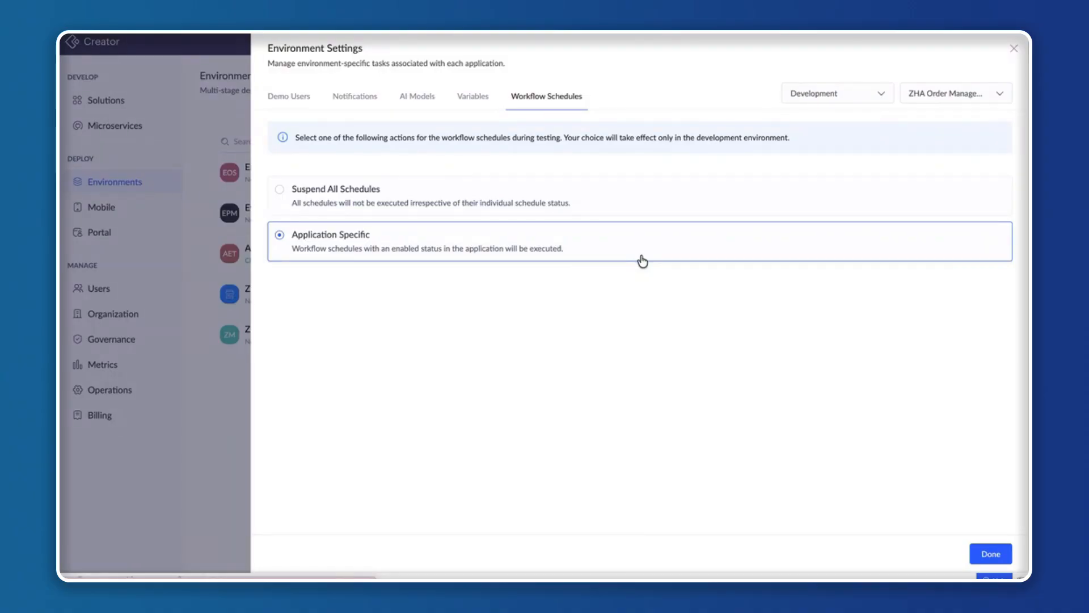
pyautogui.click(566, 205)
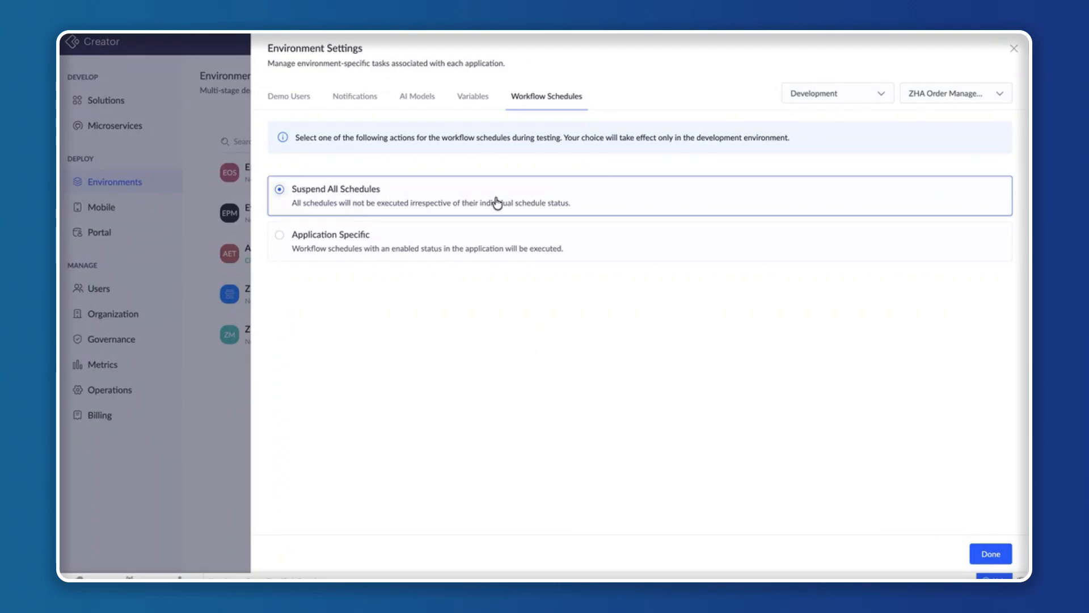
# Review the Development demo users, compare the settings offered for the Stage and Production environments, and close the environment settings.
pyautogui.click(292, 100)
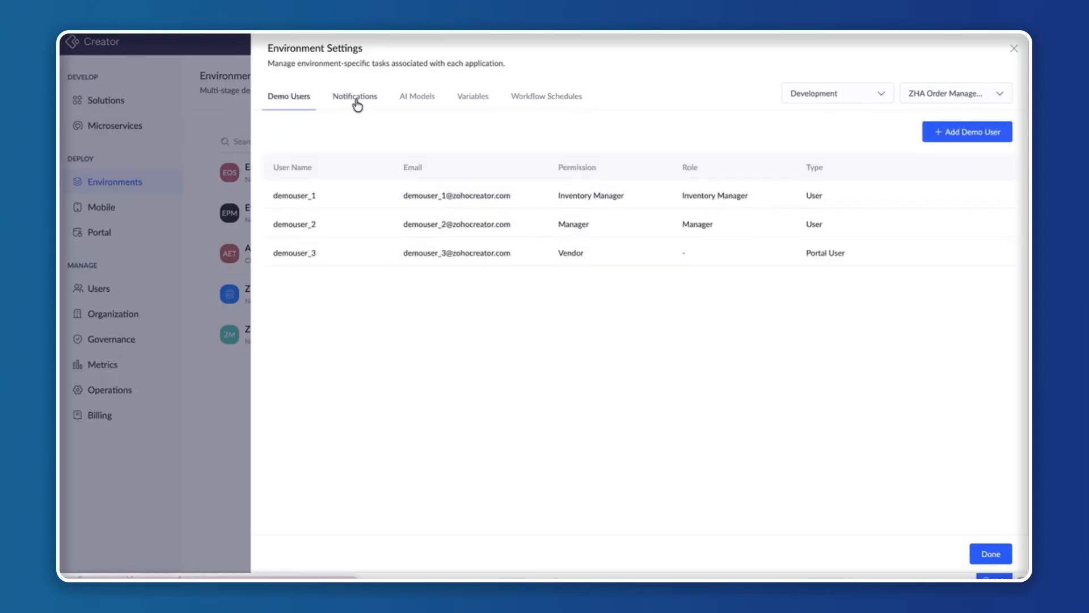
pyautogui.click(805, 98)
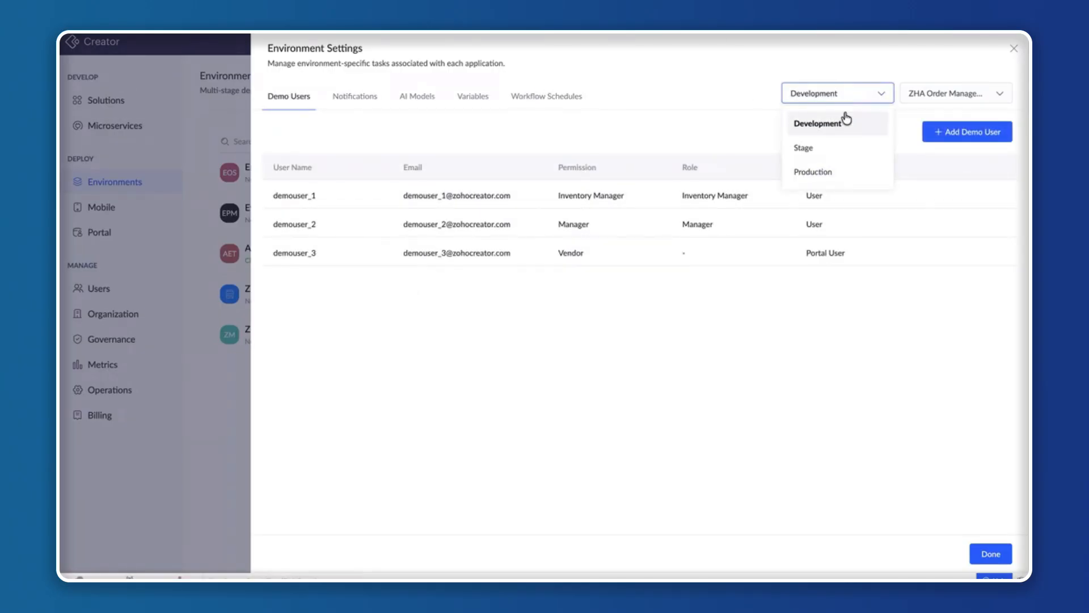
pyautogui.click(826, 149)
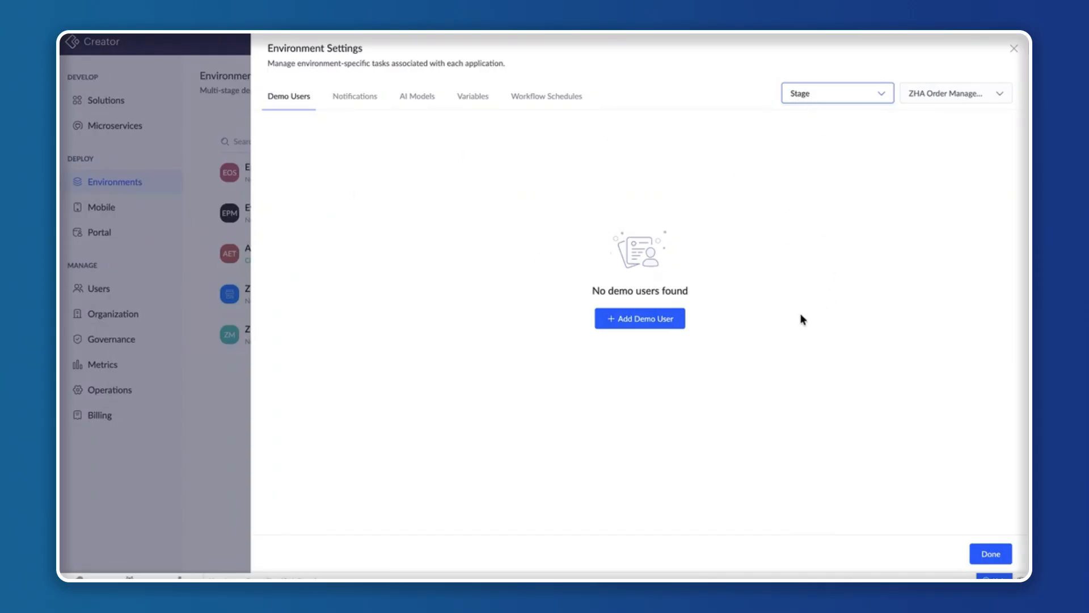
pyautogui.click(856, 100)
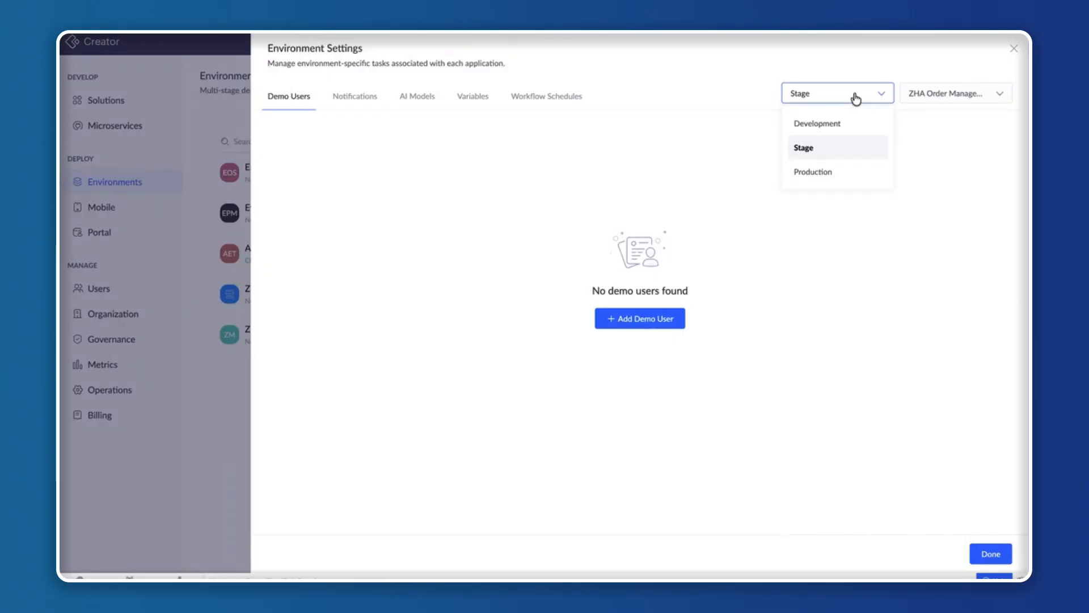
pyautogui.click(823, 170)
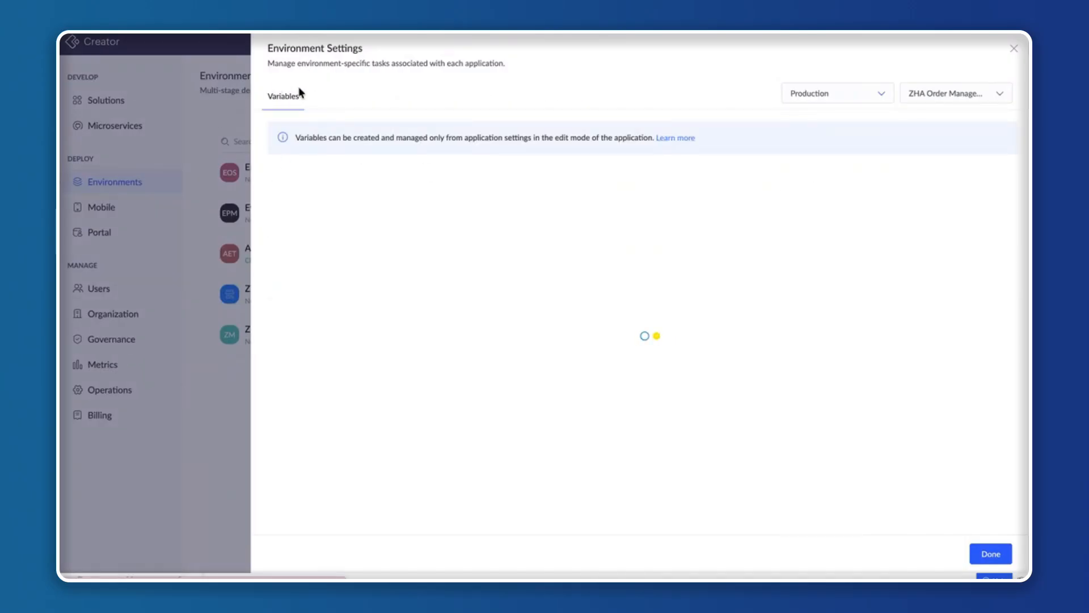
pyautogui.click(1015, 49)
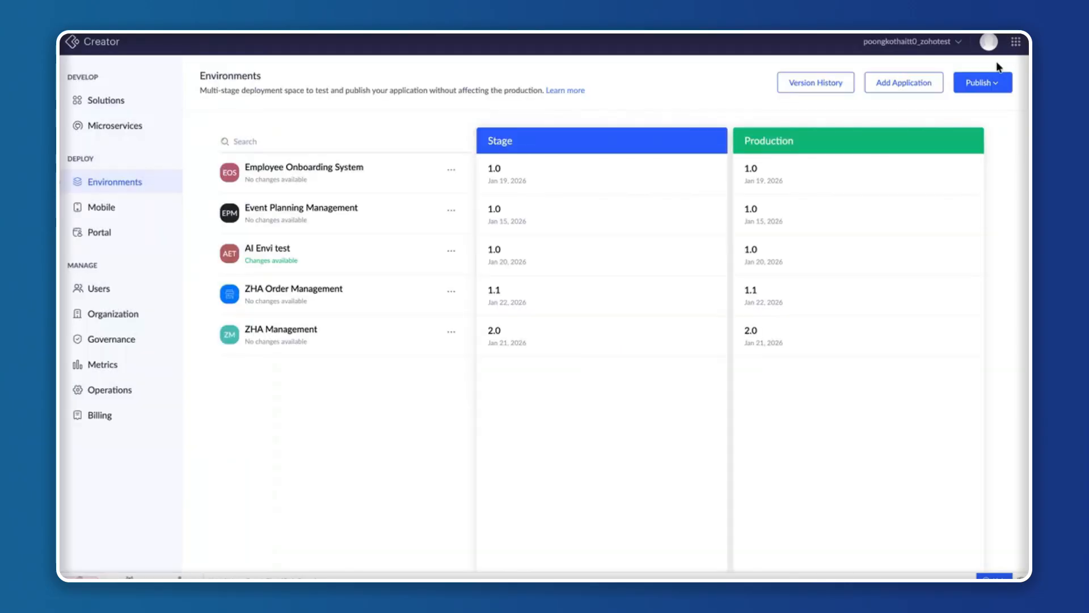
# Open ZHA Order Management's Development logs and look through the log types available for filtering.
pyautogui.click(451, 293)
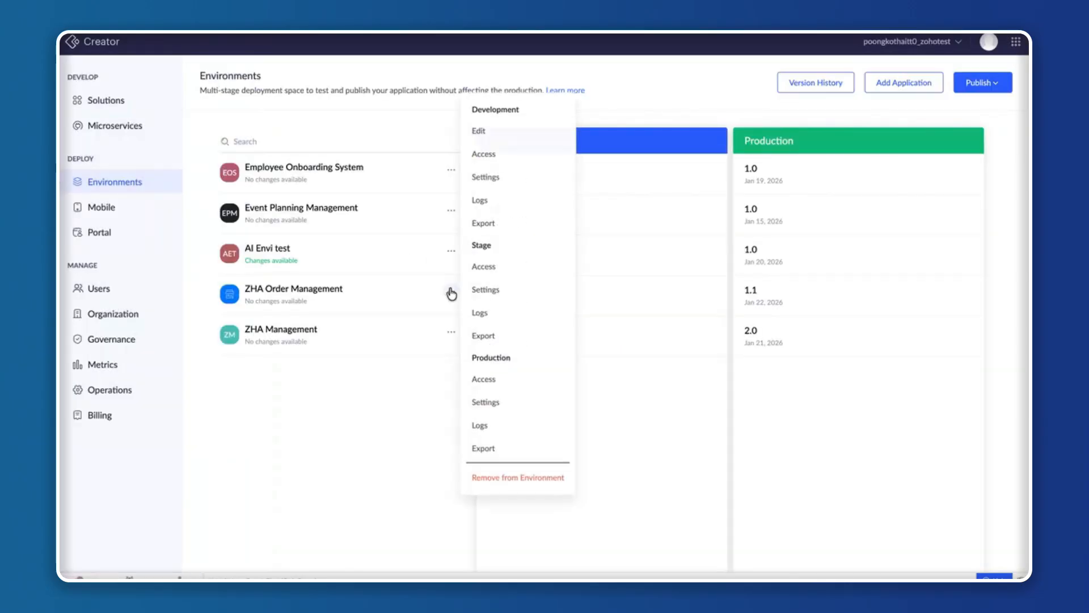
pyautogui.click(516, 202)
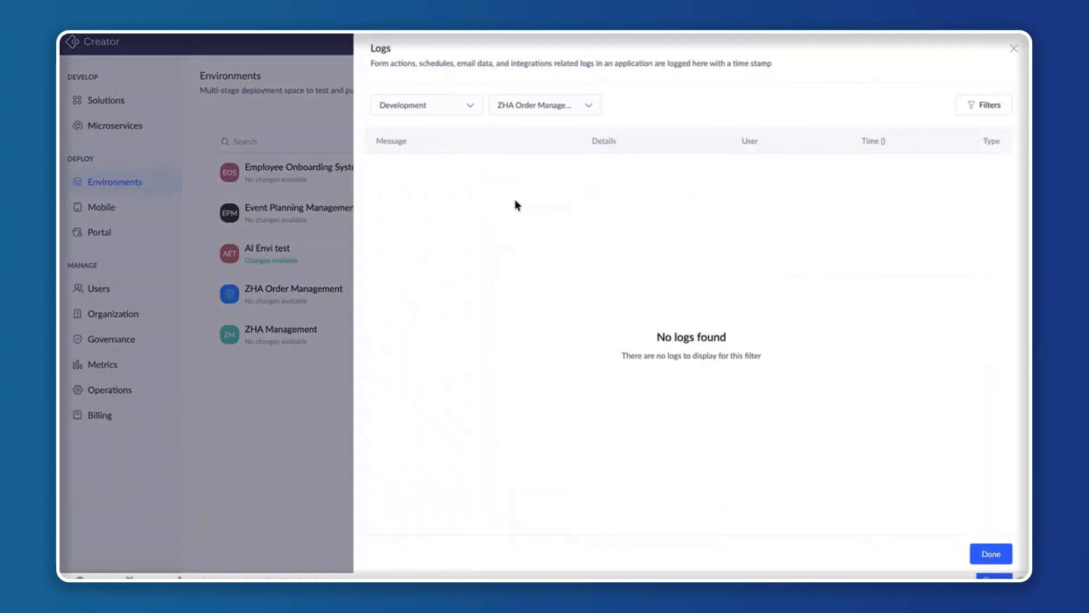
pyautogui.click(987, 109)
pyautogui.click(953, 208)
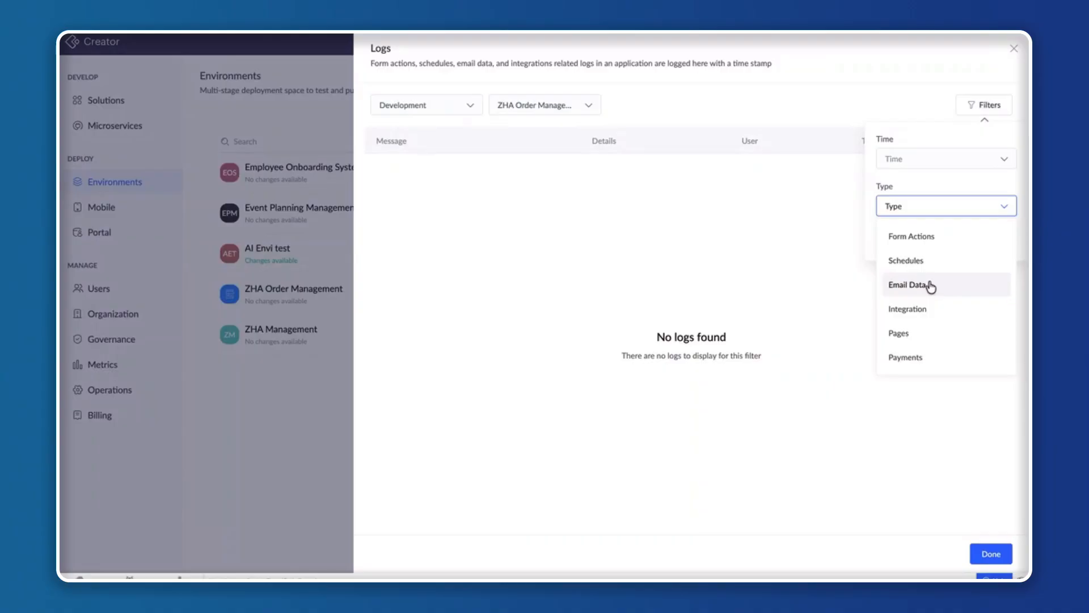
pyautogui.scroll(-2, 930, 358)
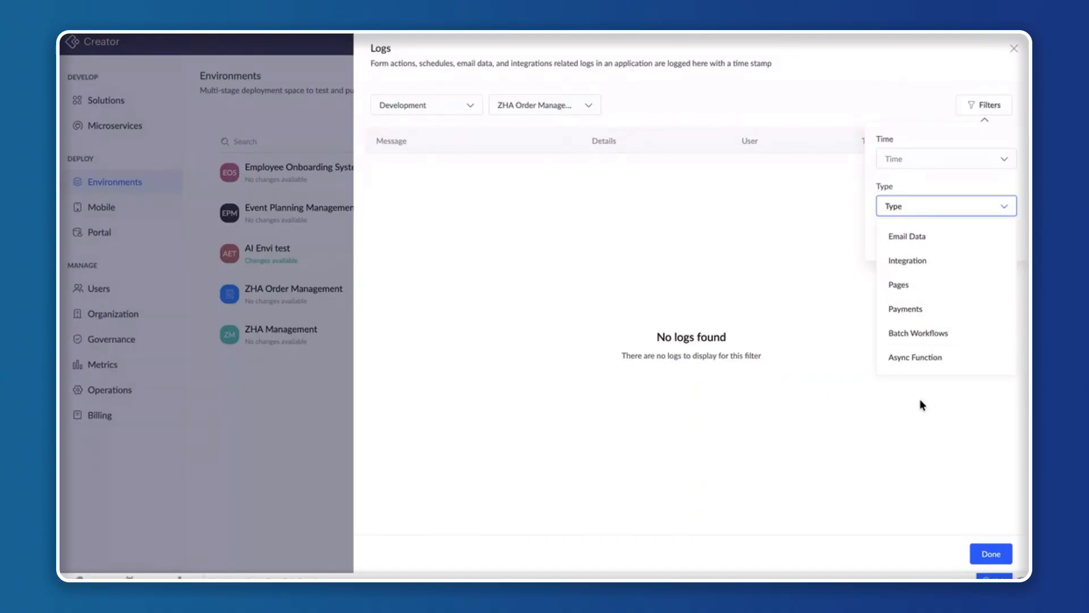
pyautogui.click(907, 418)
# Switch the logs to the Production environment, read the entries and close the logs.
pyautogui.click(466, 108)
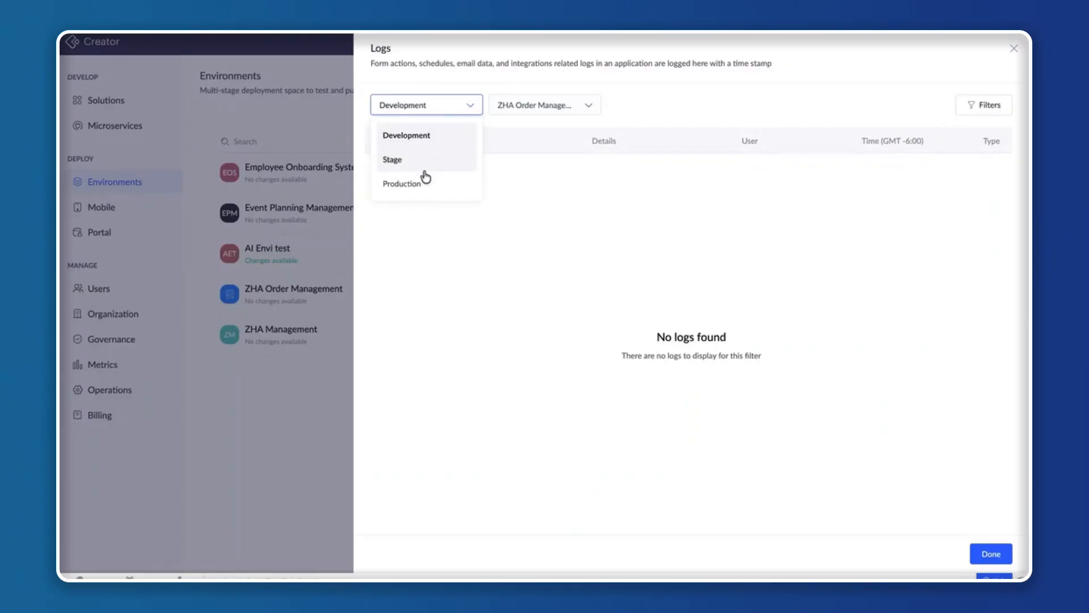
pyautogui.click(417, 180)
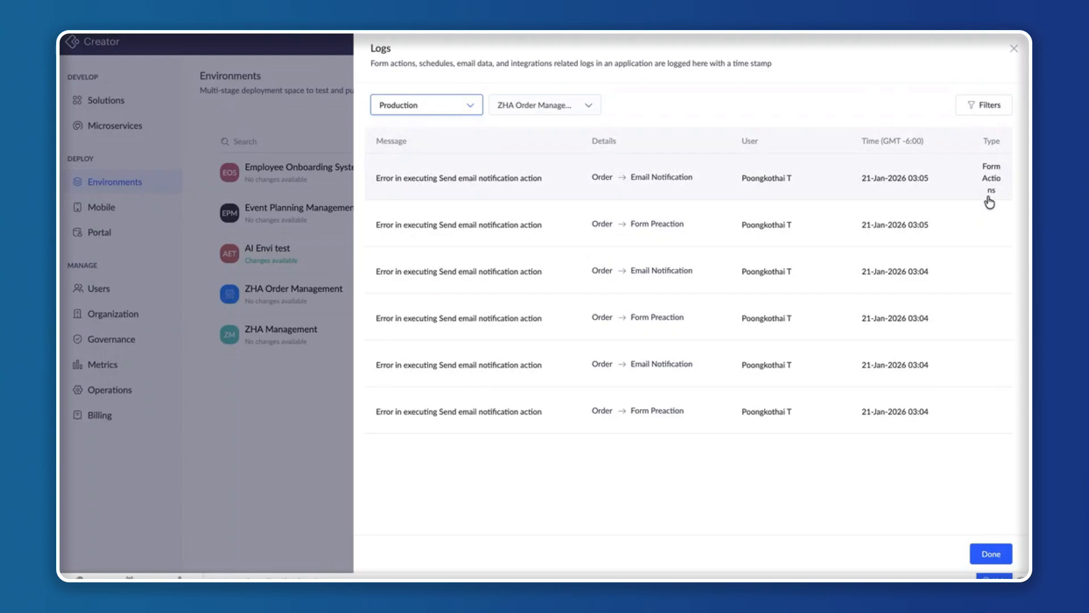
pyautogui.click(1014, 48)
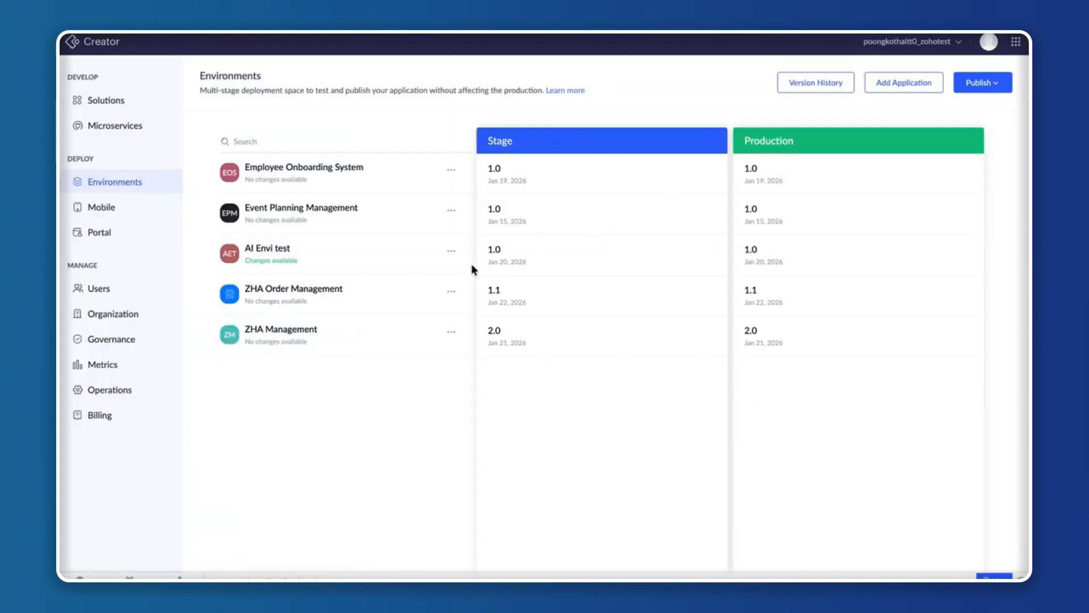
# Export the Development version of ZHA Order Management as a .ds file and look over the Stage and Production export options.
pyautogui.click(451, 292)
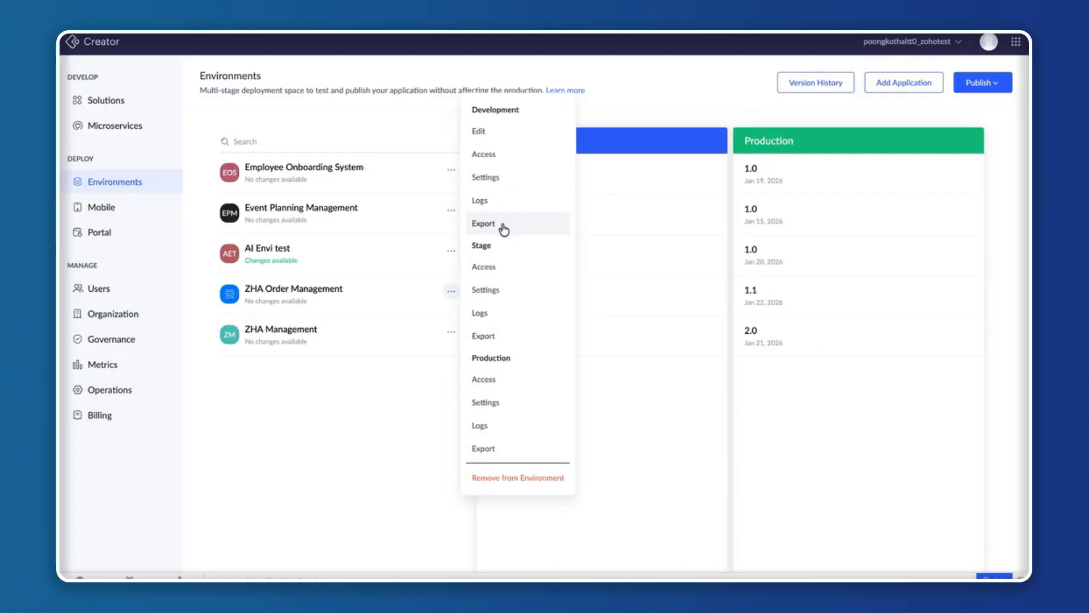
pyautogui.click(311, 293)
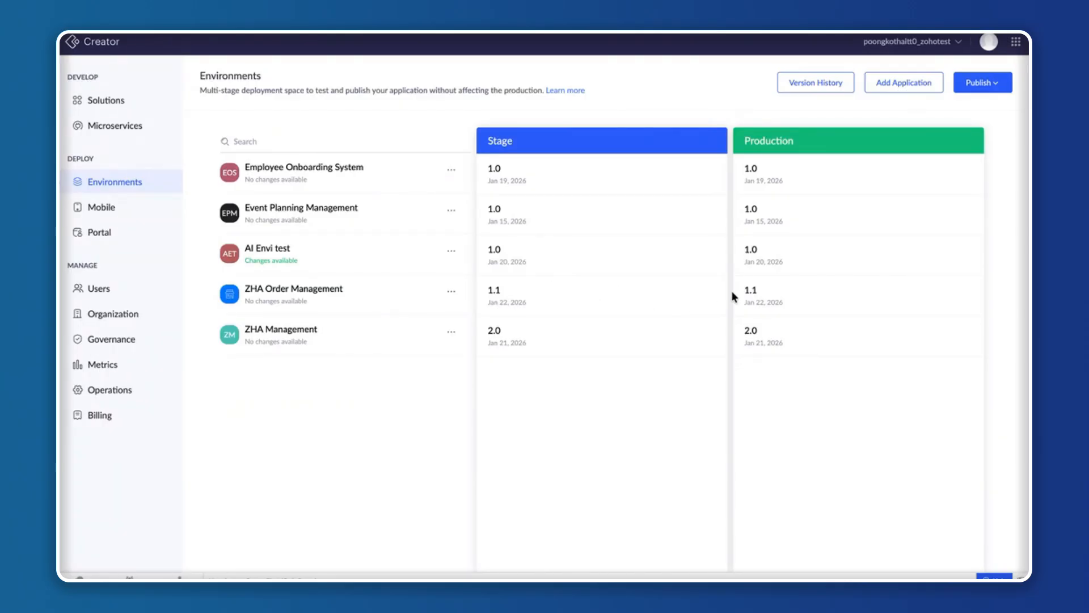
pyautogui.click(450, 293)
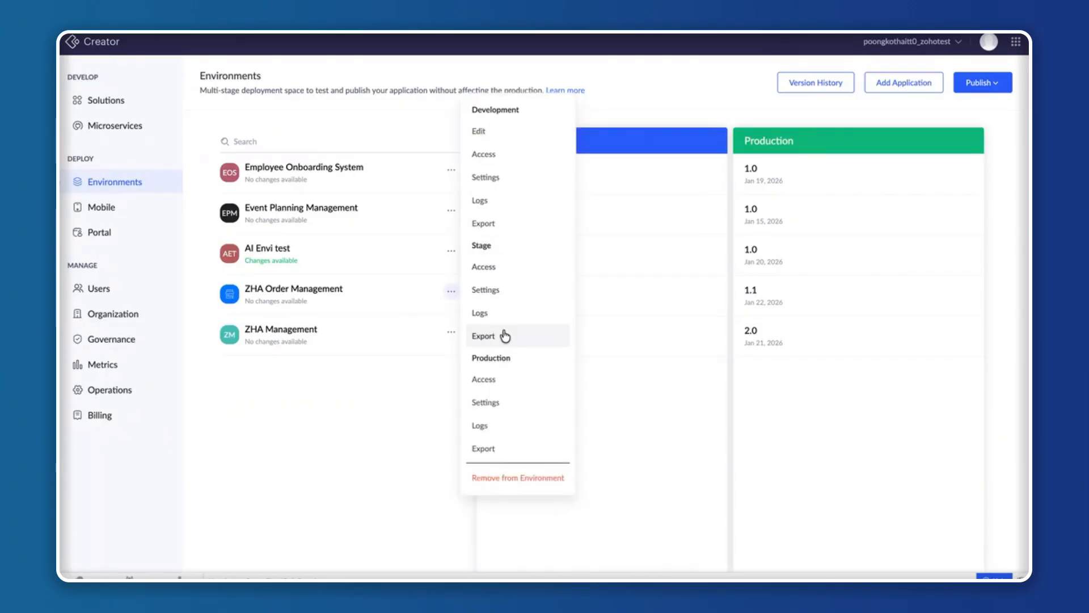
pyautogui.click(514, 225)
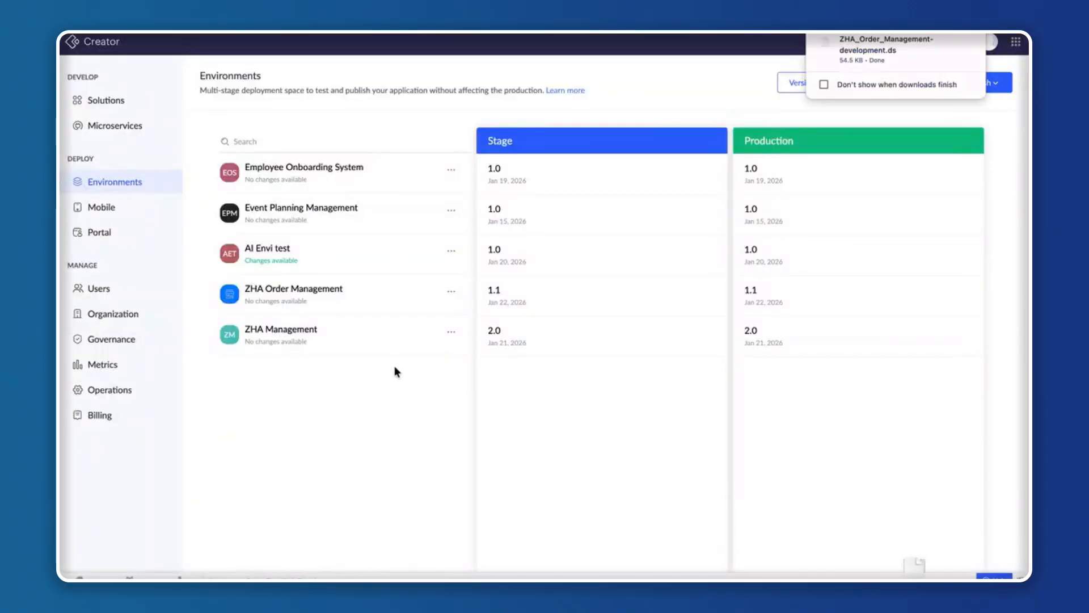
pyautogui.click(451, 291)
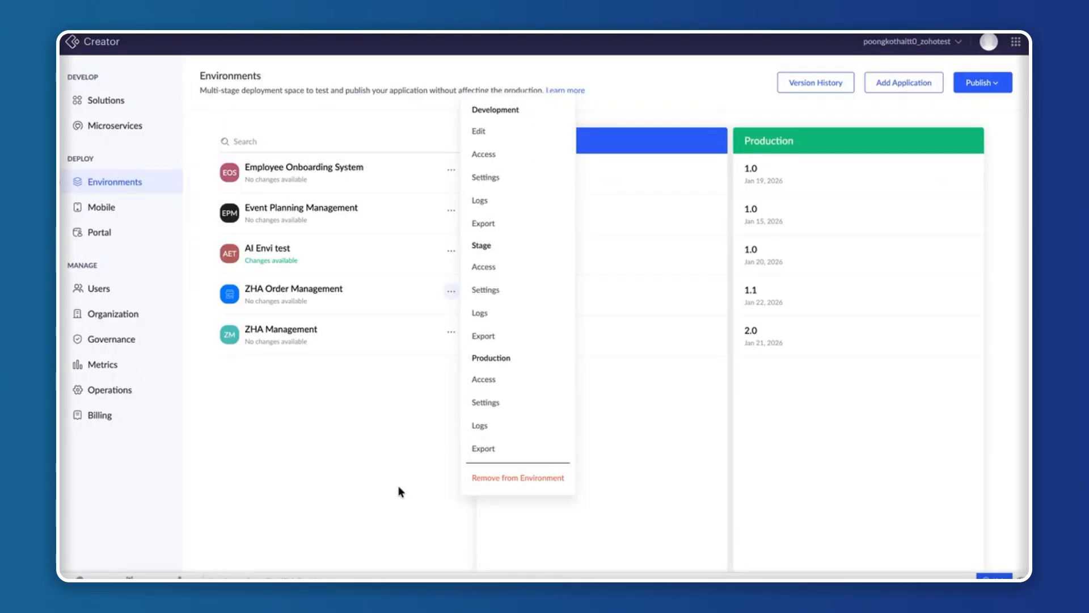
pyautogui.click(421, 472)
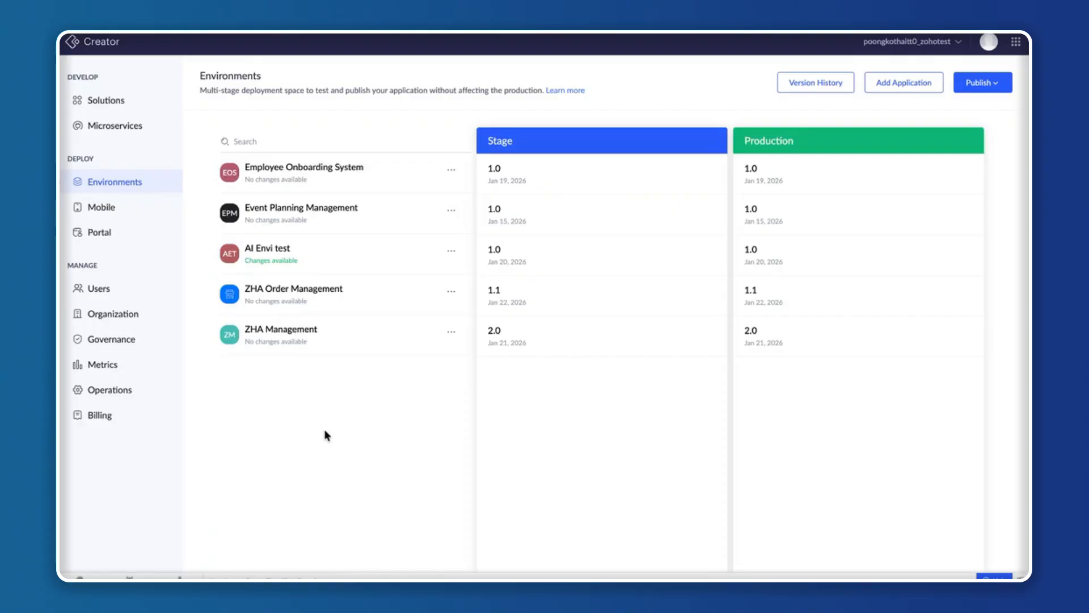
# Create an application from scratch named ZHA Employee Onboarding with Enable Environment selected.
pyautogui.click(120, 104)
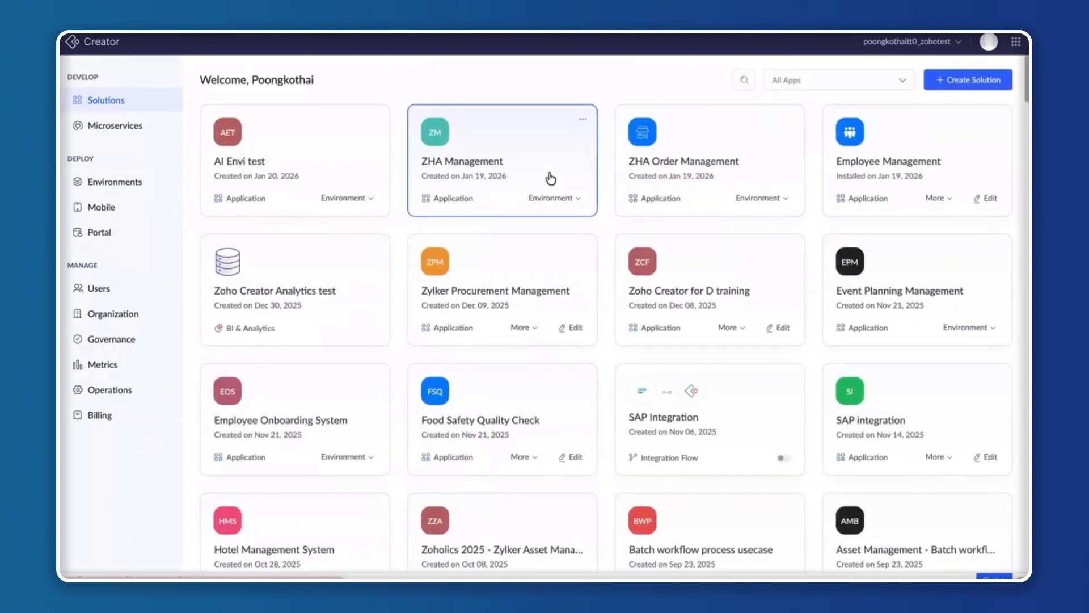
pyautogui.click(954, 85)
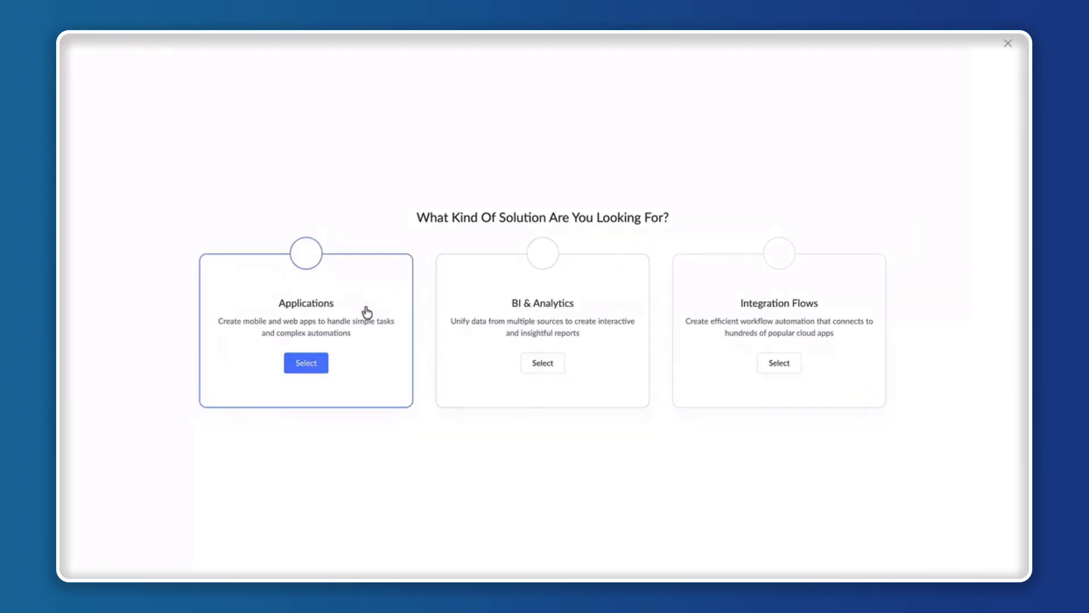
pyautogui.click(366, 312)
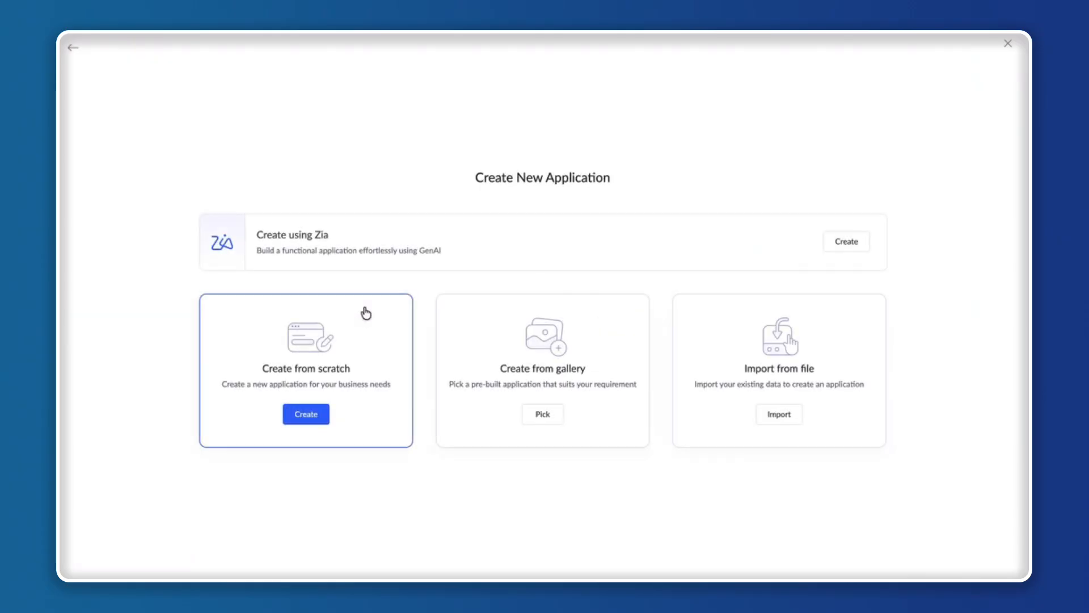
pyautogui.click(330, 335)
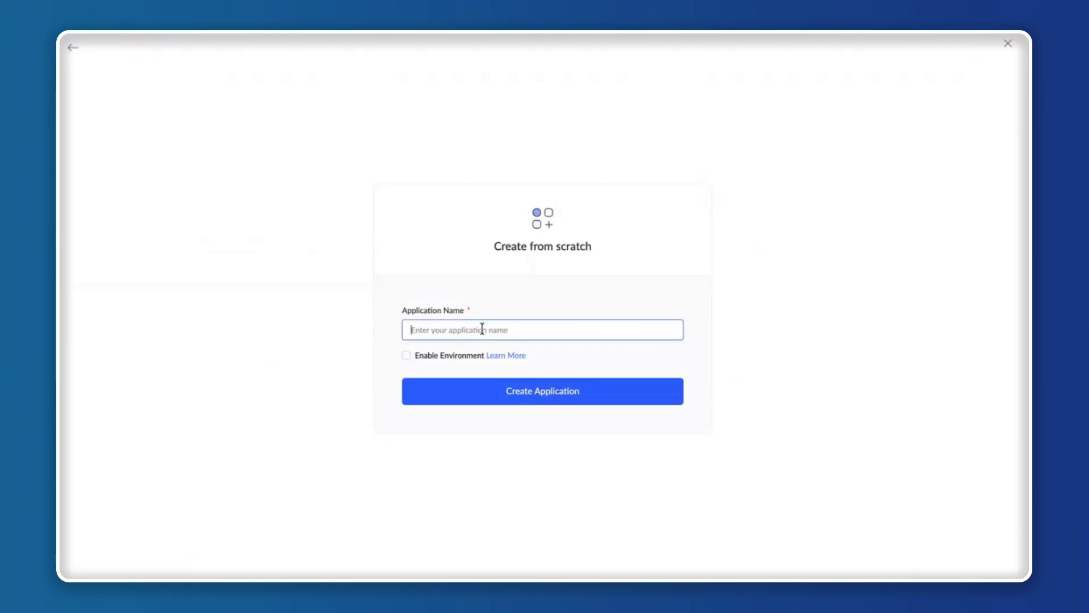
pyautogui.write('ZHA')
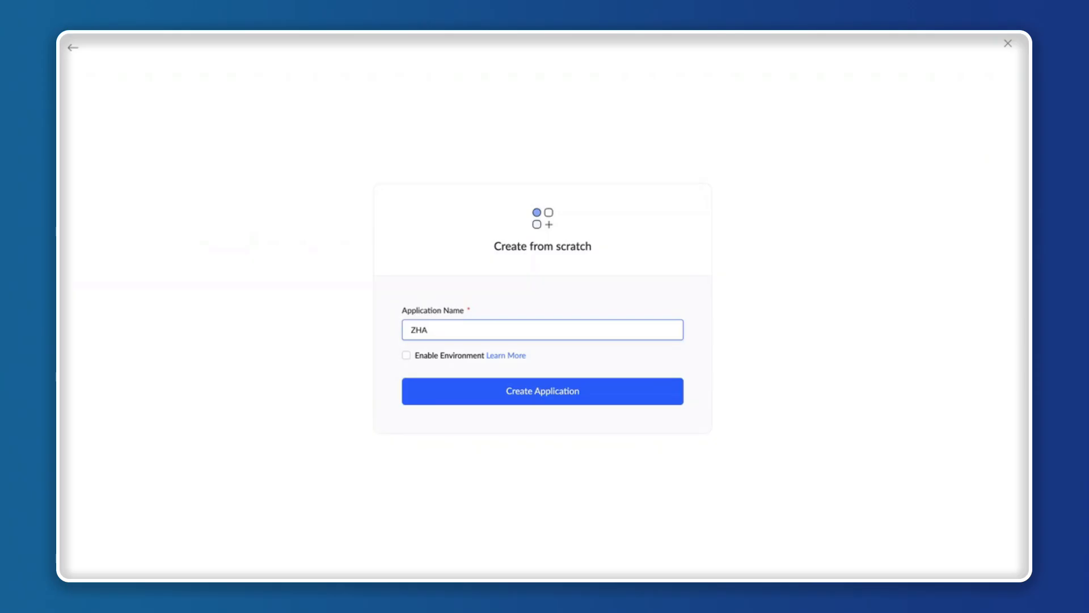
pyautogui.write(' Employee')
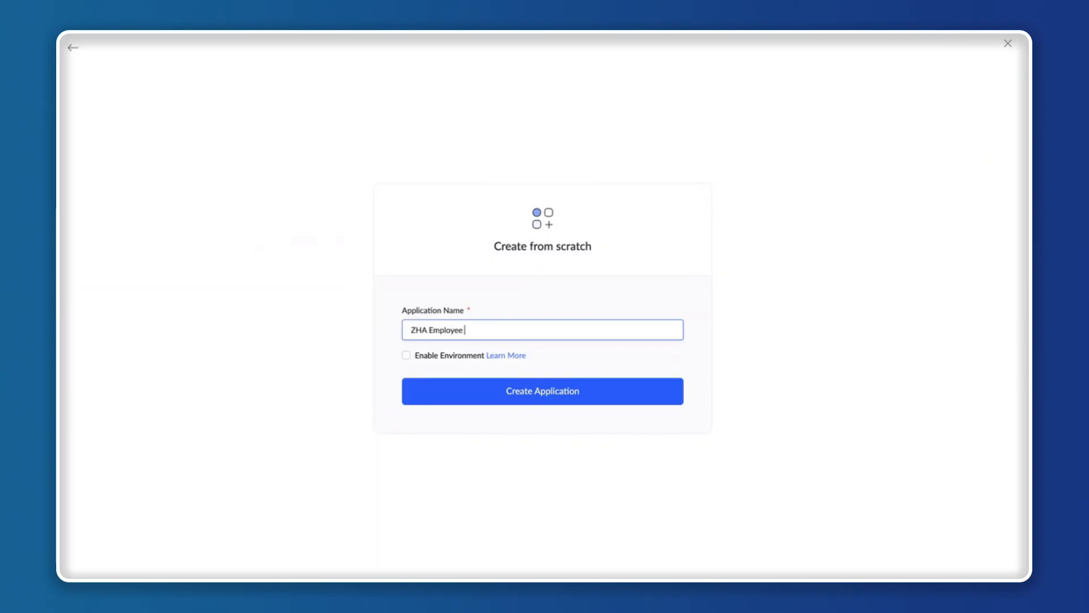
pyautogui.write(' Onboarding')
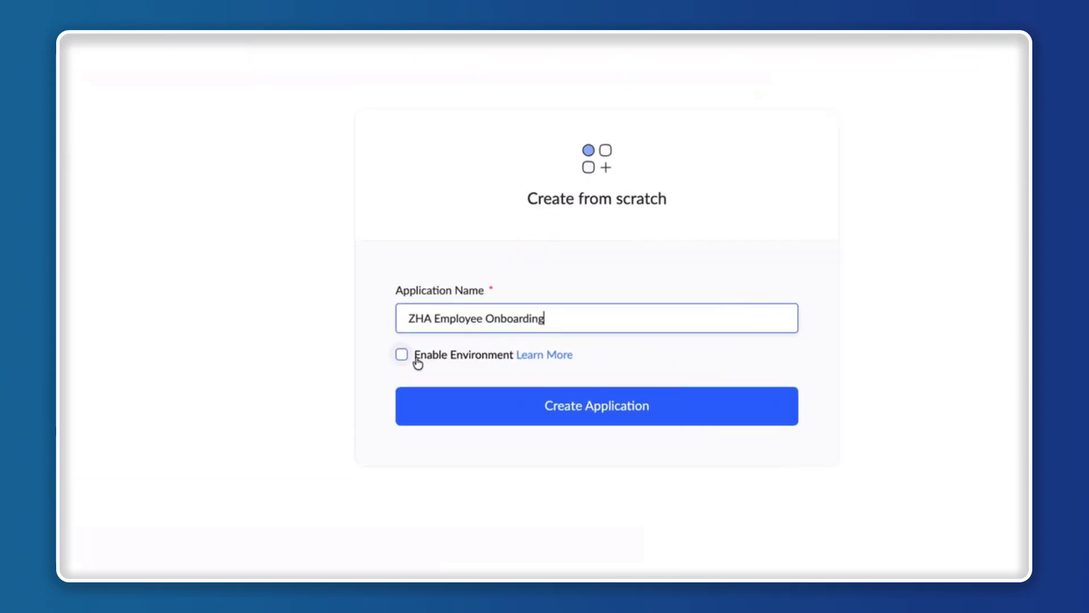
pyautogui.click(392, 352)
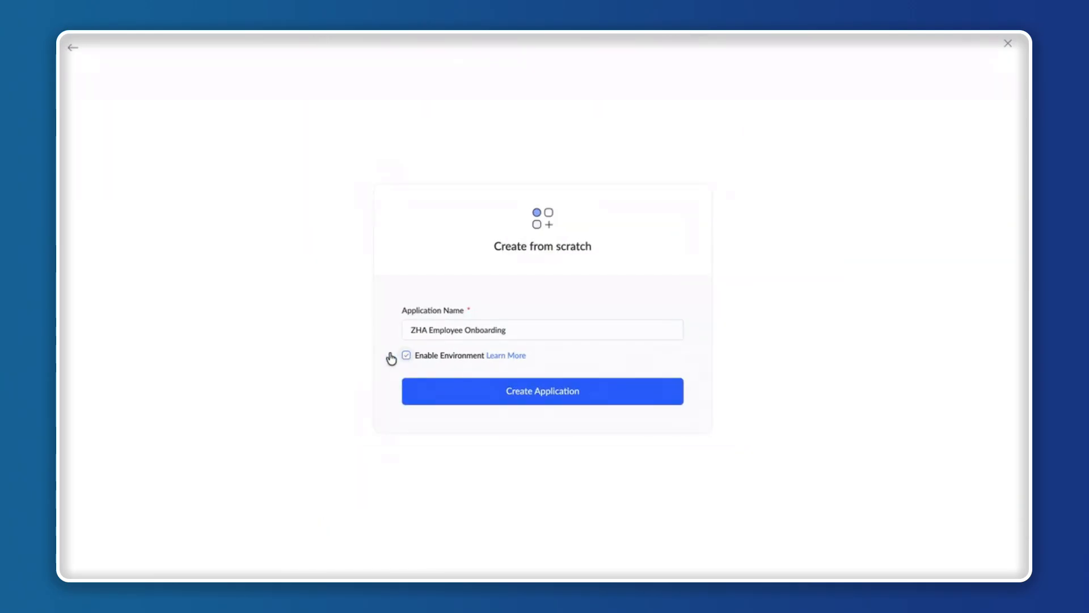
pyautogui.click(474, 392)
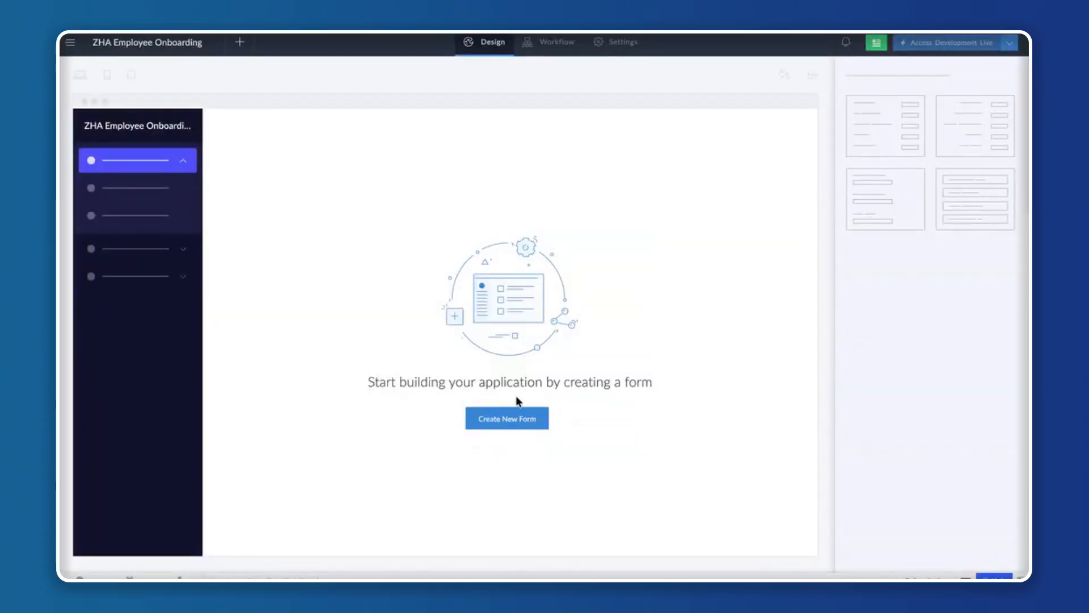
# Create a form from scratch named Employee Details in ZHA Employee Onboarding.
pyautogui.click(530, 418)
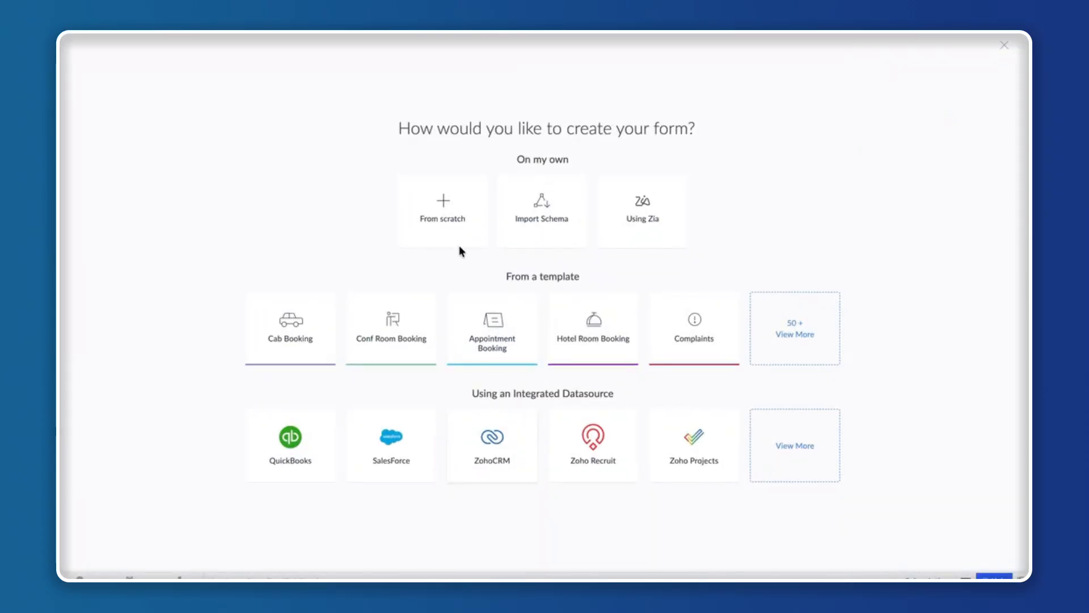
pyautogui.click(448, 217)
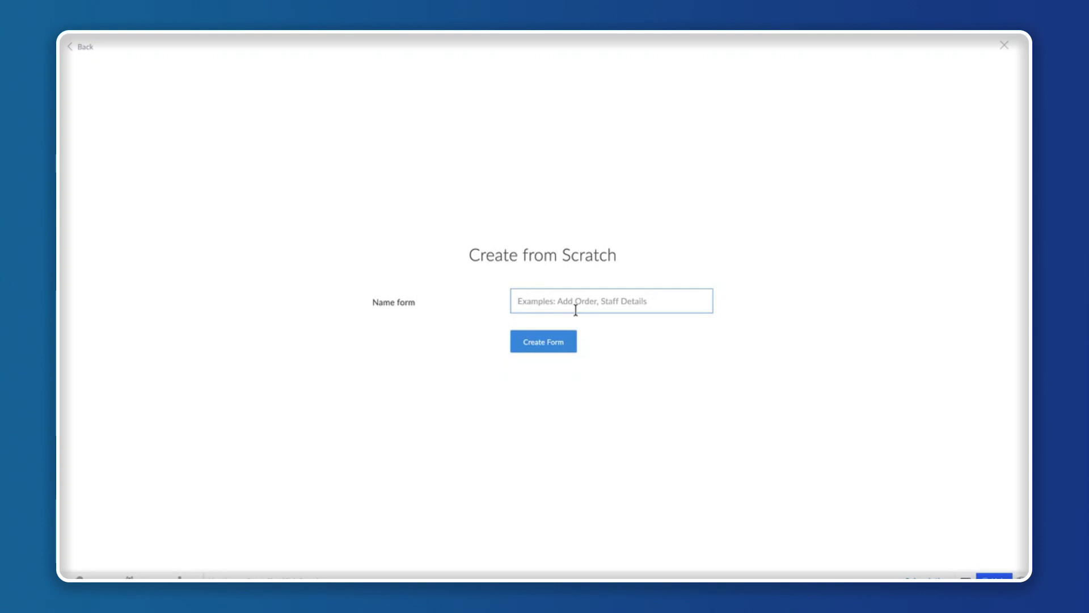
pyautogui.write('Employee Details')
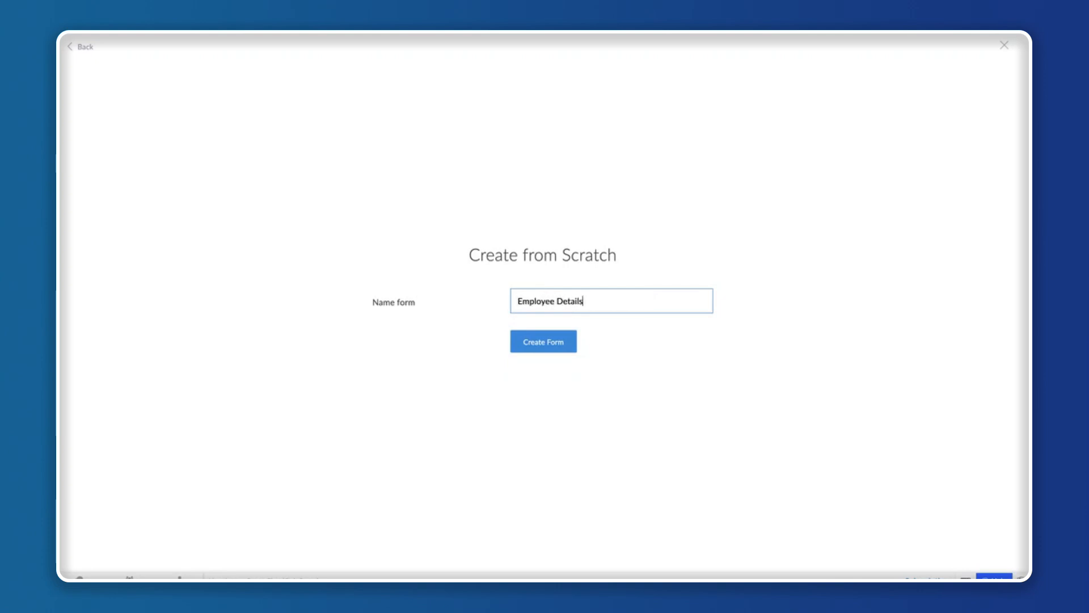
pyautogui.click(554, 344)
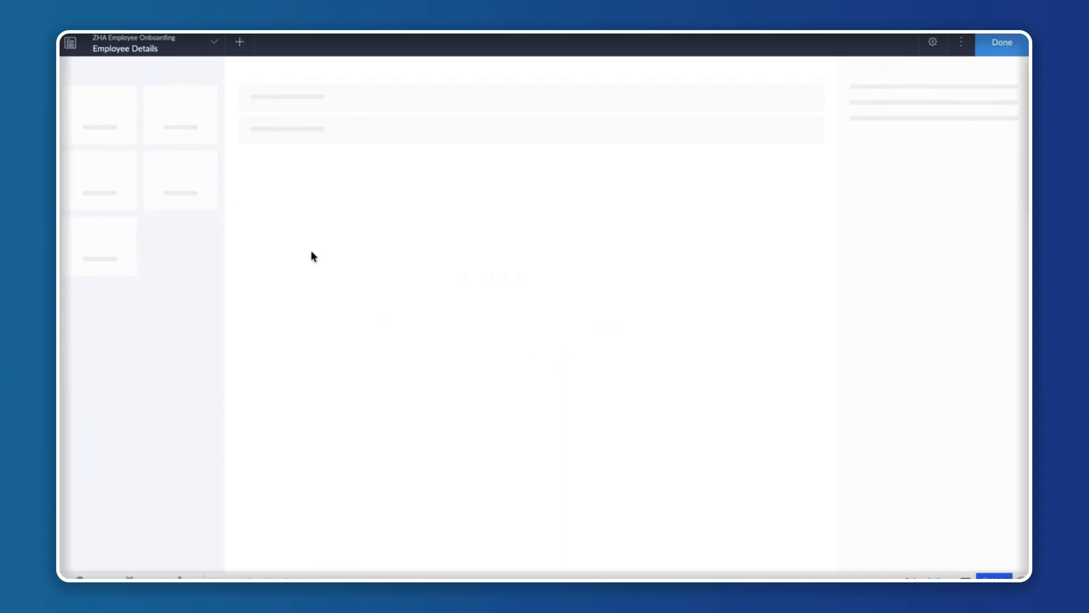
# Add Name, Email and Phone fields to the Employee Details form and finish editing it.
pyautogui.click(101, 121)
pyautogui.click(176, 121)
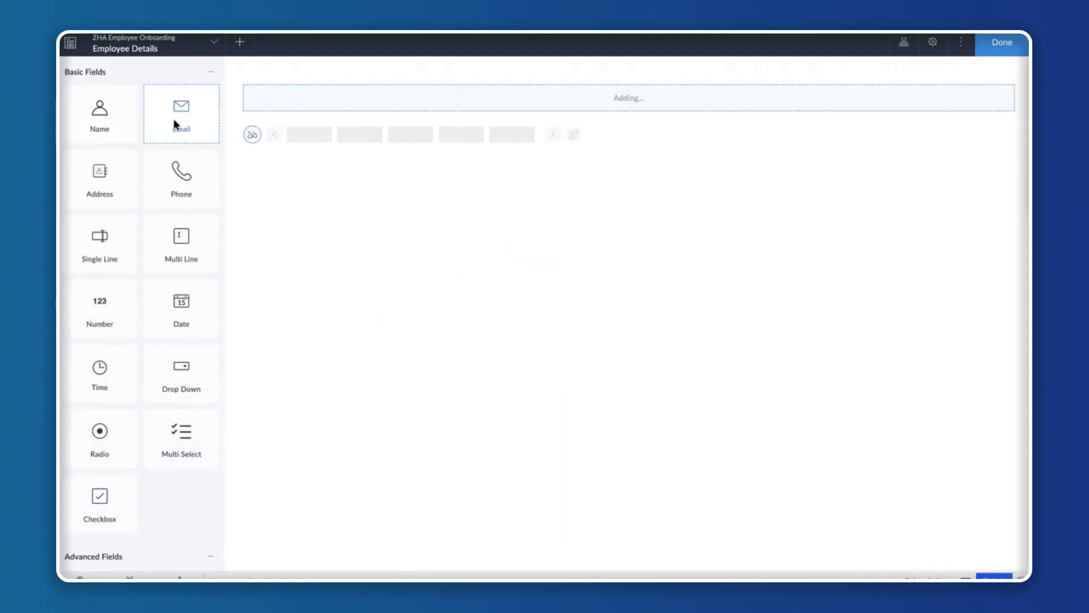
pyautogui.click(185, 191)
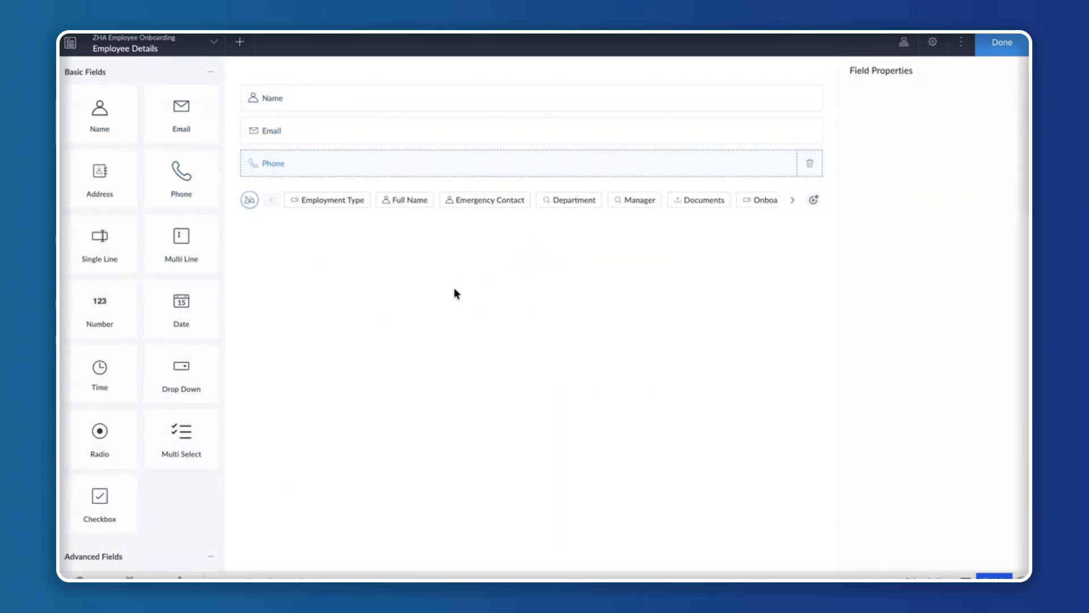
pyautogui.click(1003, 45)
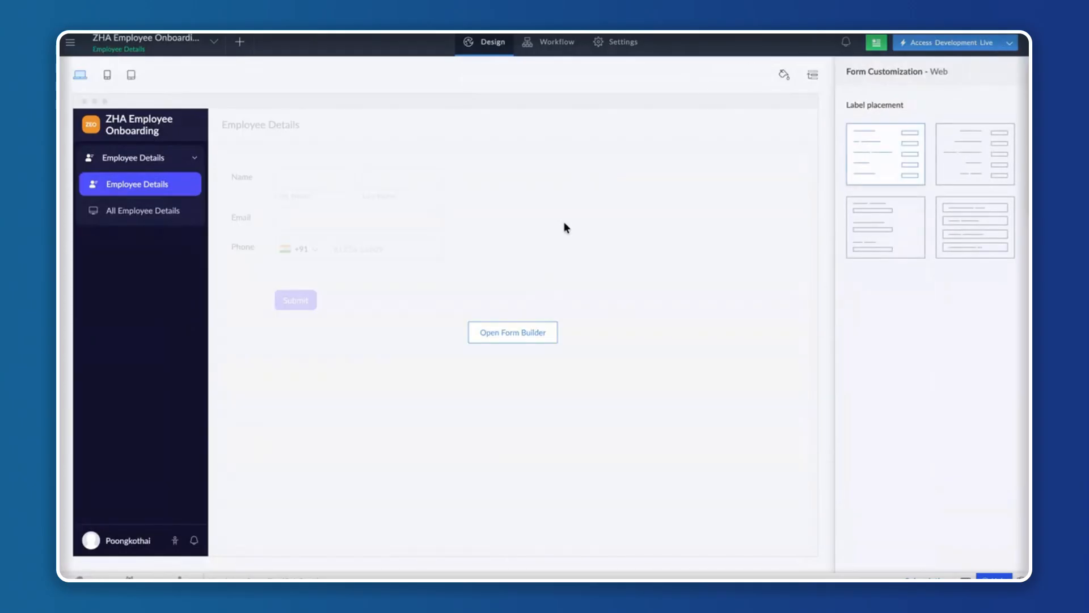
# Look over the application's live access options for each environment, and the publish targets available on the Environments page.
pyautogui.click(1011, 46)
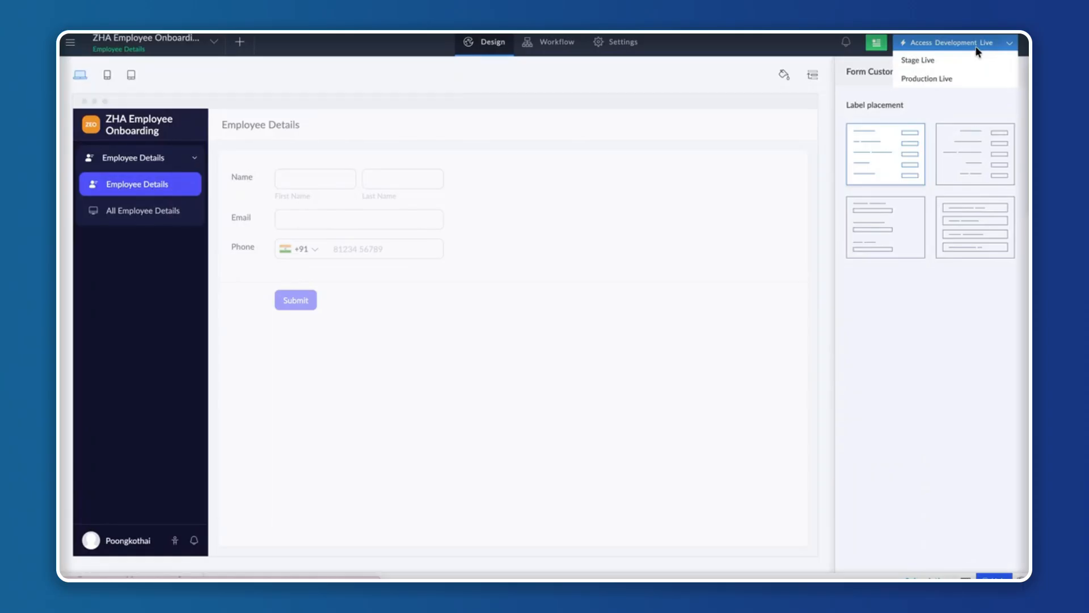
pyautogui.click(863, 384)
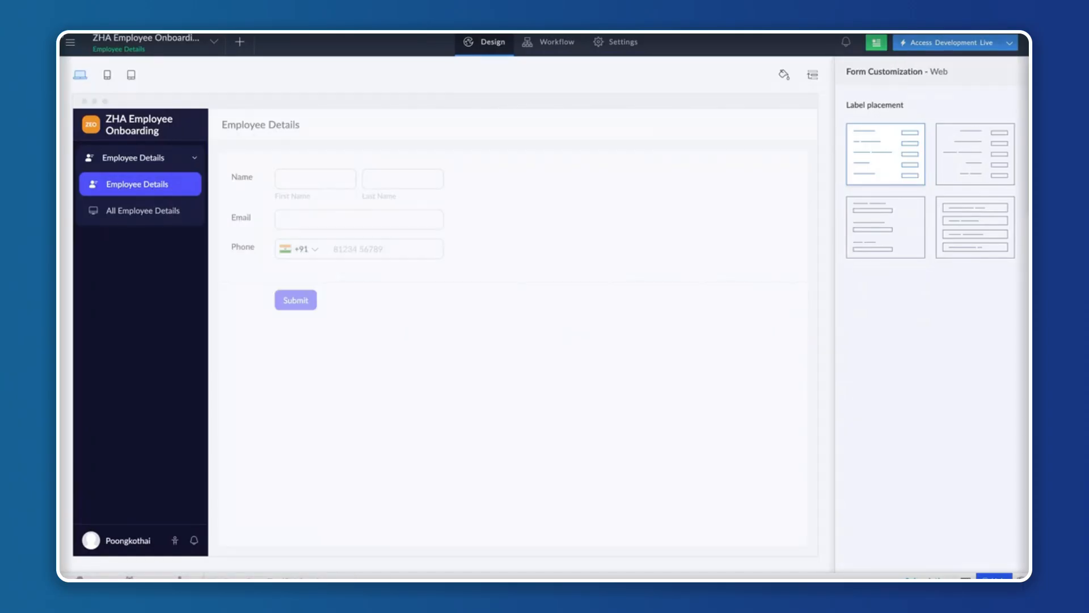
pyautogui.click(70, 42)
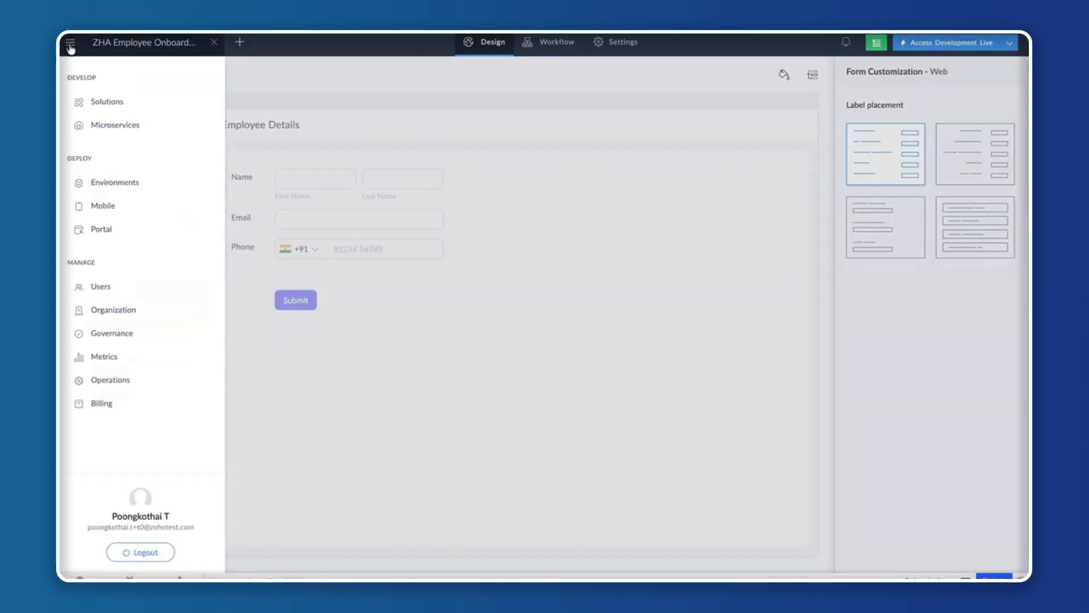
pyautogui.click(114, 182)
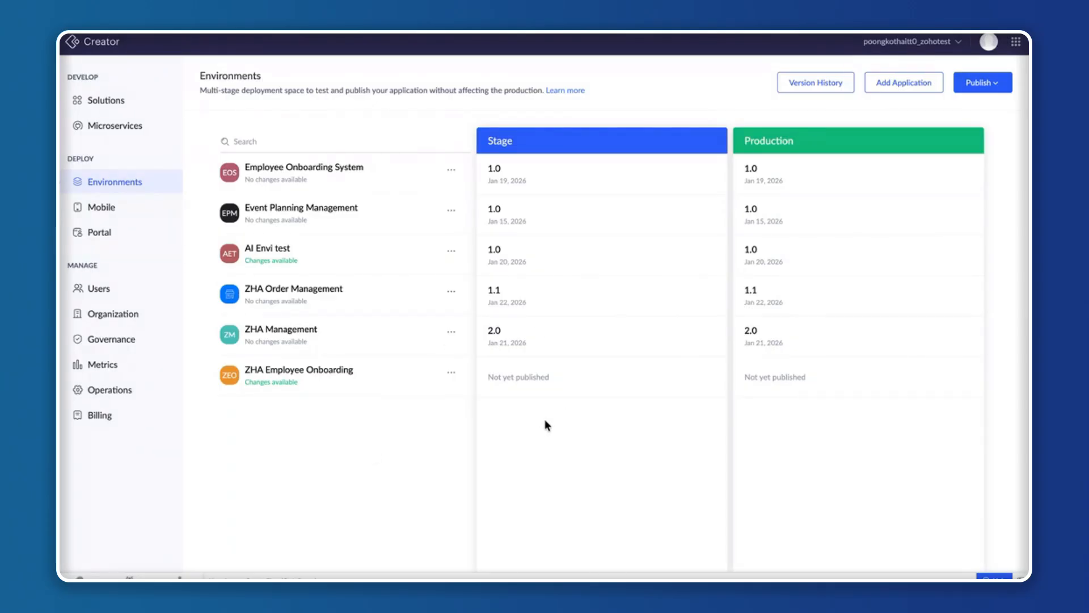
pyautogui.click(1002, 83)
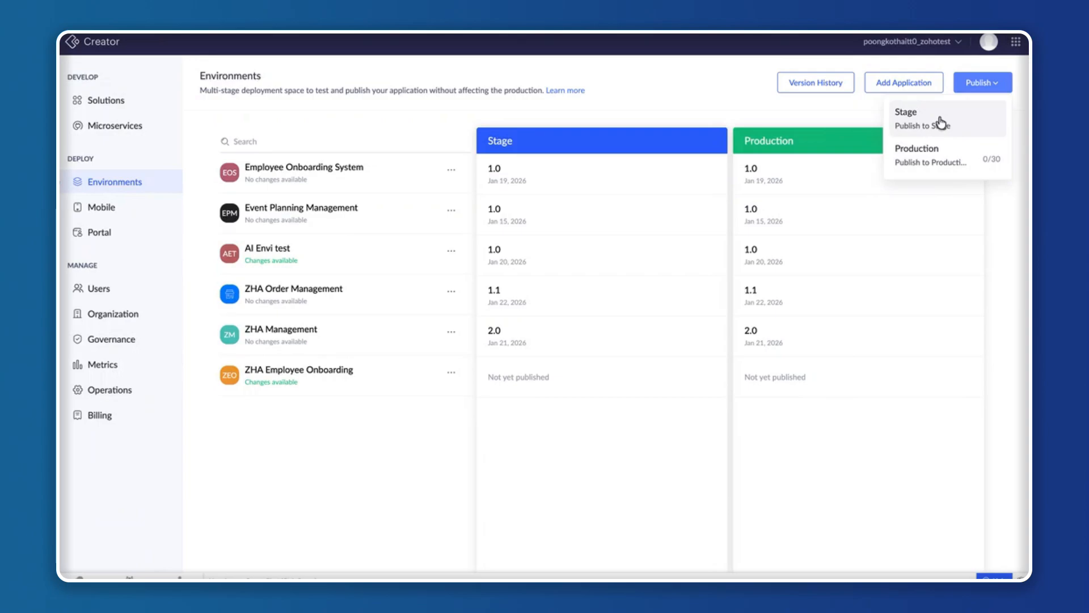
pyautogui.click(911, 448)
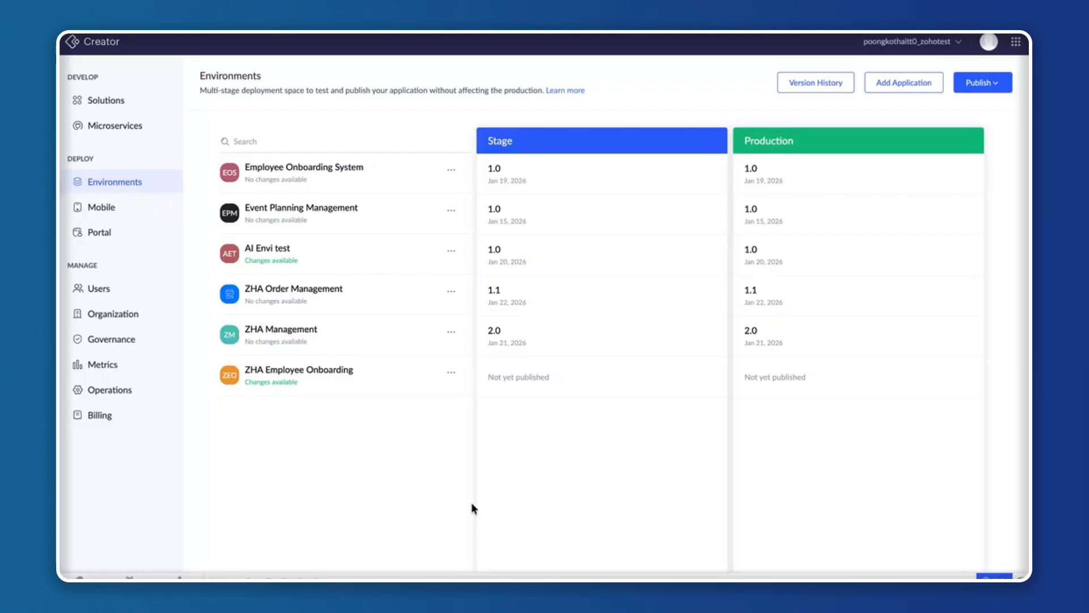
pyautogui.hotkey('ctrl', 'Left')
pyautogui.press('Right')
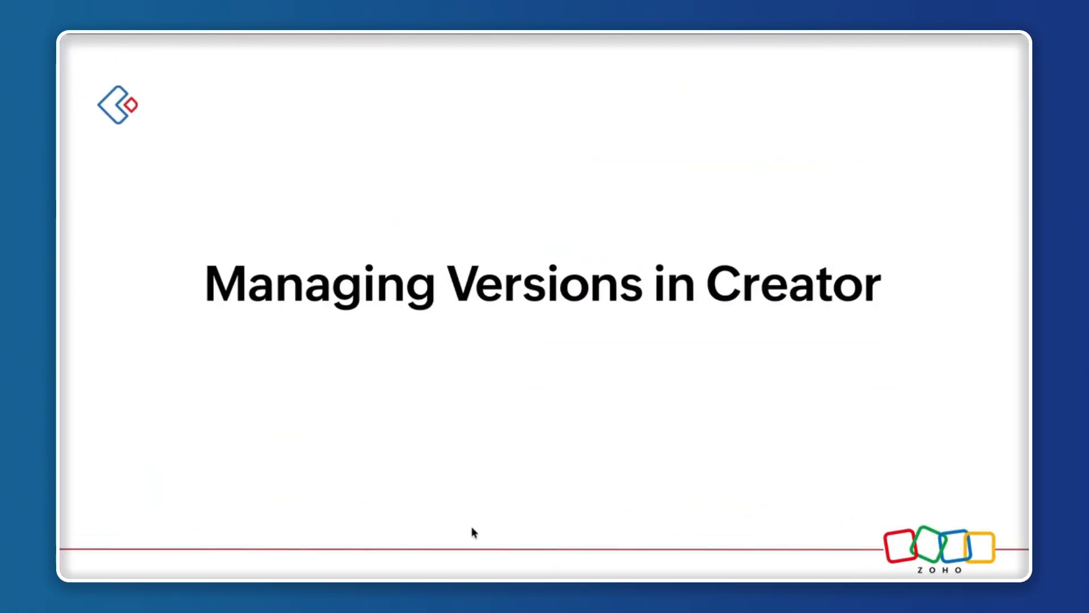
pyautogui.press('Right')
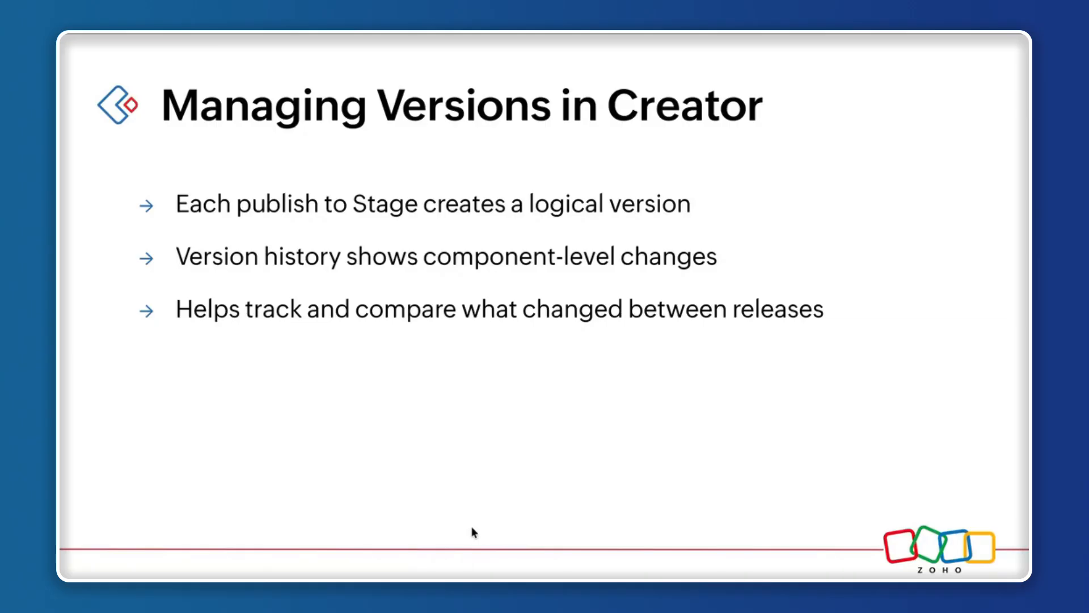